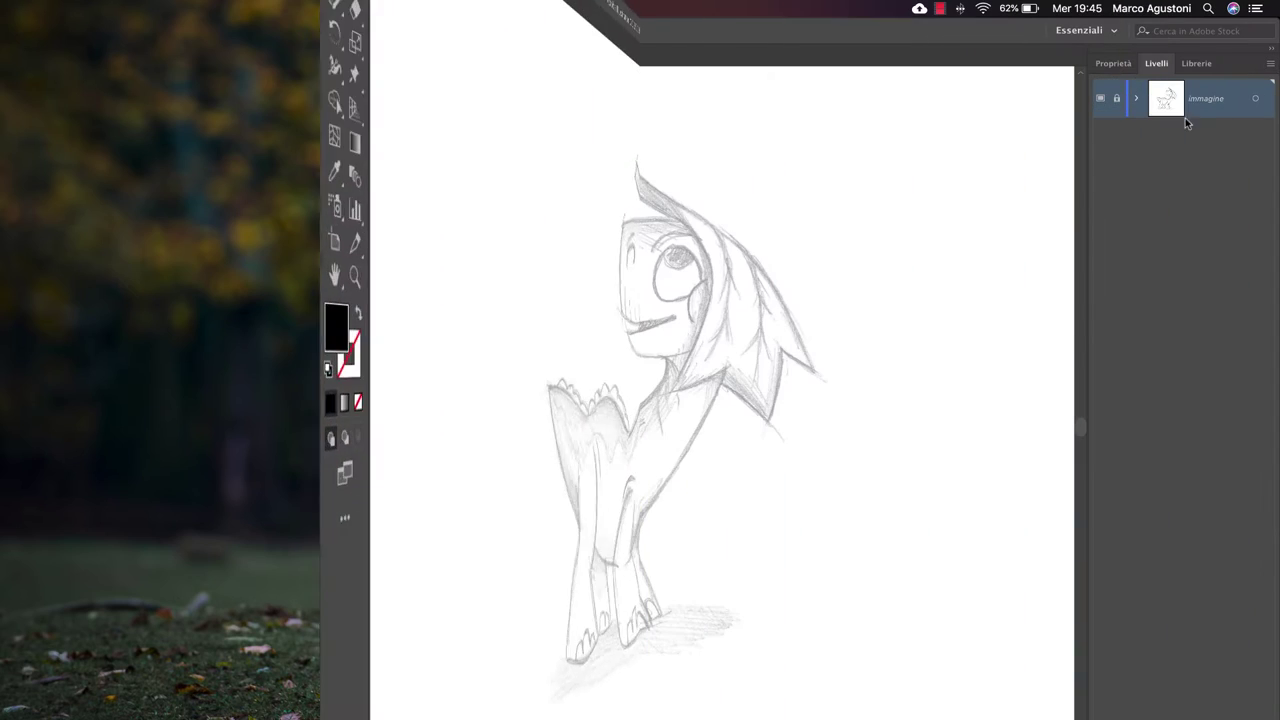
- Start the crest outline at its top tip with fill set to None
scroll(474, 257, "up", 2)
scroll(474, 257, "up", 2)
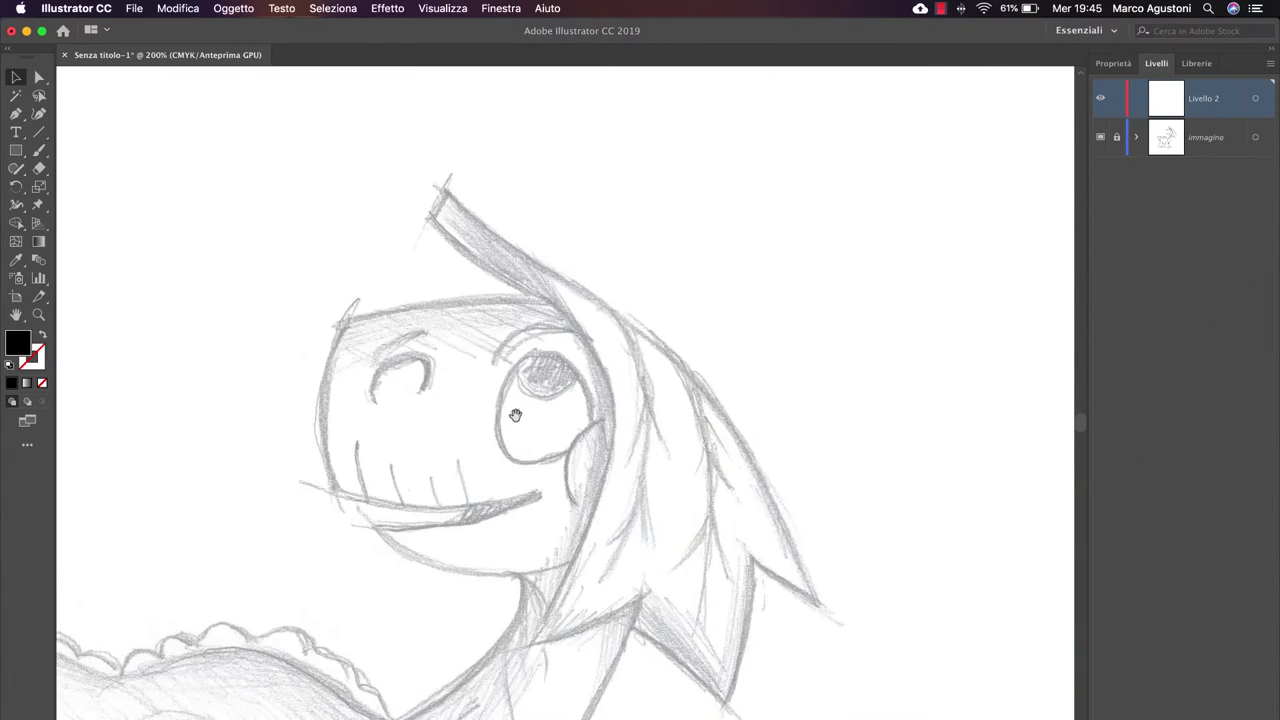
scroll(575, 235, "up", 2)
scroll(575, 235, "up", 1)
left_click(370, 208)
left_click(382, 182)
scroll(395, 240, "up", 1)
scroll(400, 262, "up", 1)
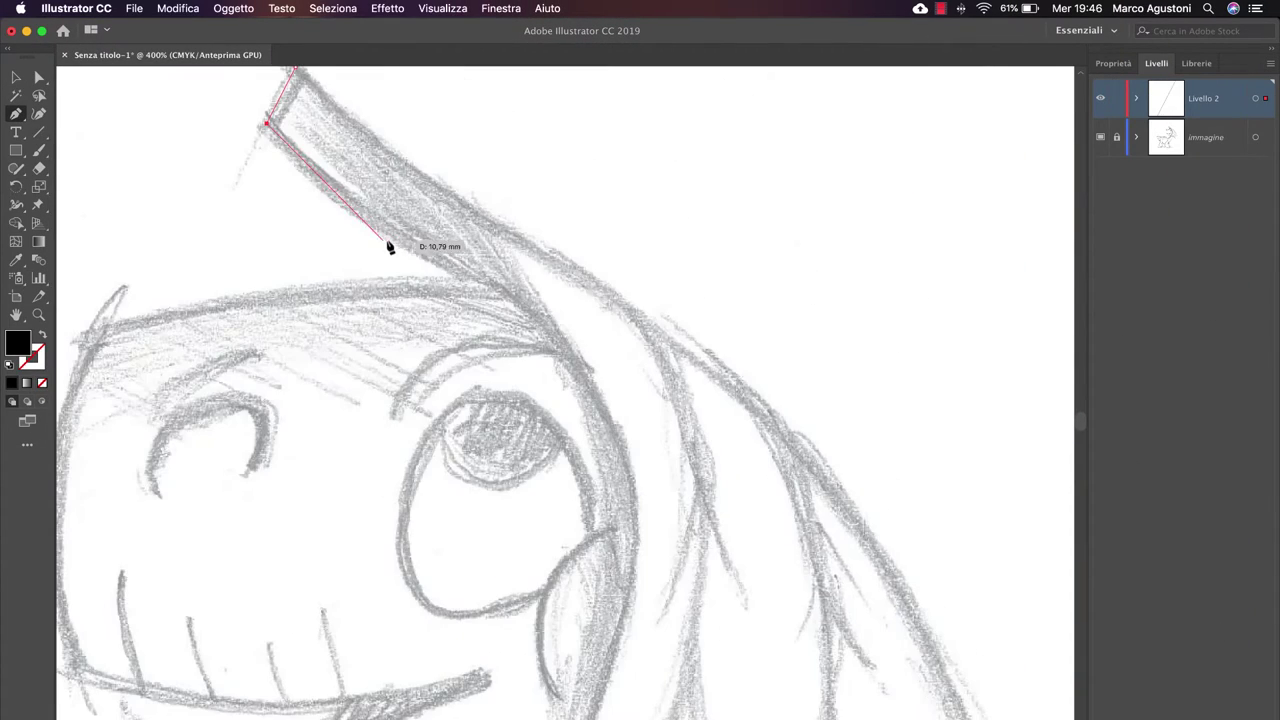
left_click(41, 383)
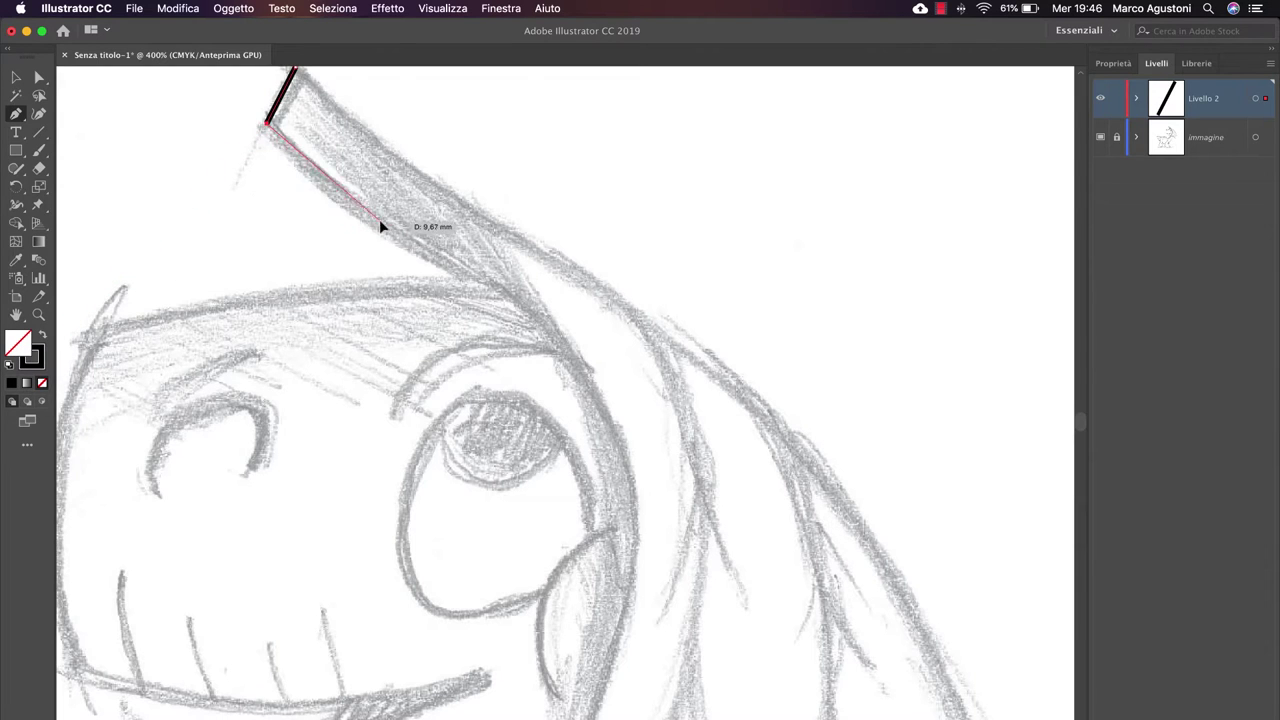
left_click_drag(379, 219, 540, 286)
- Curve the crest outline down its edge to where it meets the neck
scroll(600, 440, "down", 3)
scroll(557, 443, "down", 1)
scroll(443, 206, "up", 1)
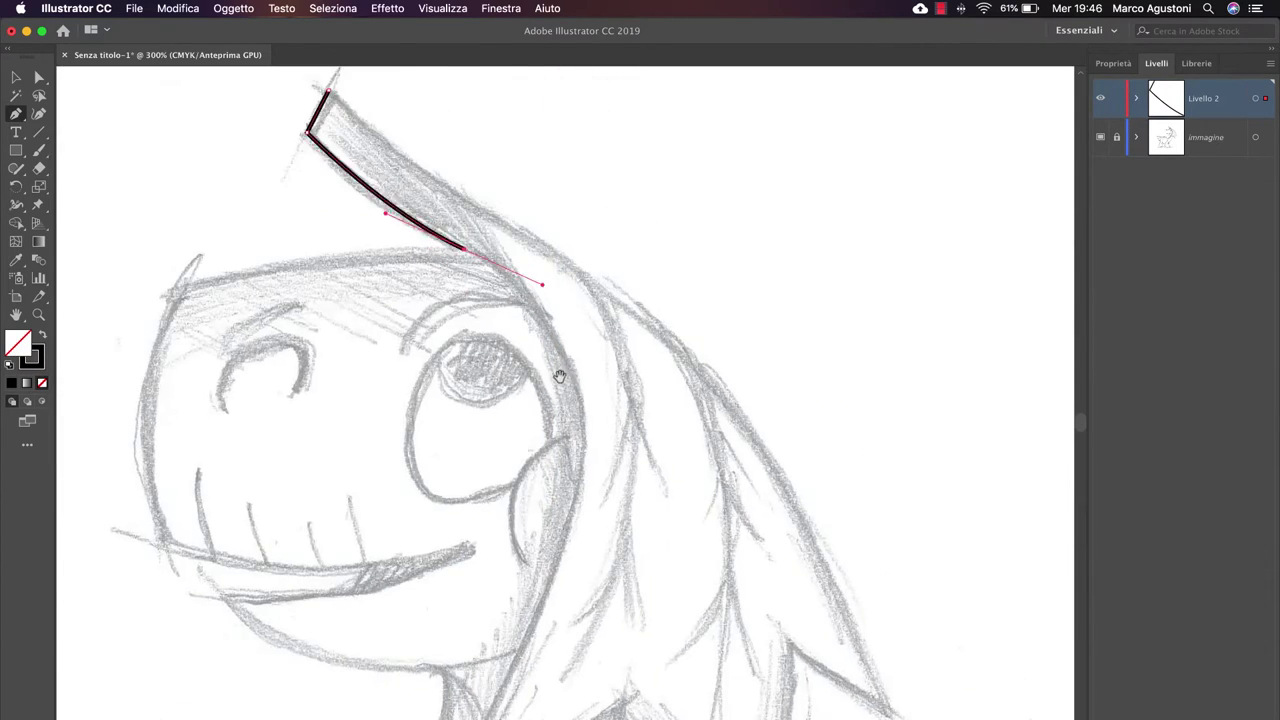
scroll(557, 371, "down", 2)
left_click_drag(527, 355, 497, 480)
scroll(490, 440, "up", 2)
scroll(480, 400, "down", 3)
left_click(447, 490)
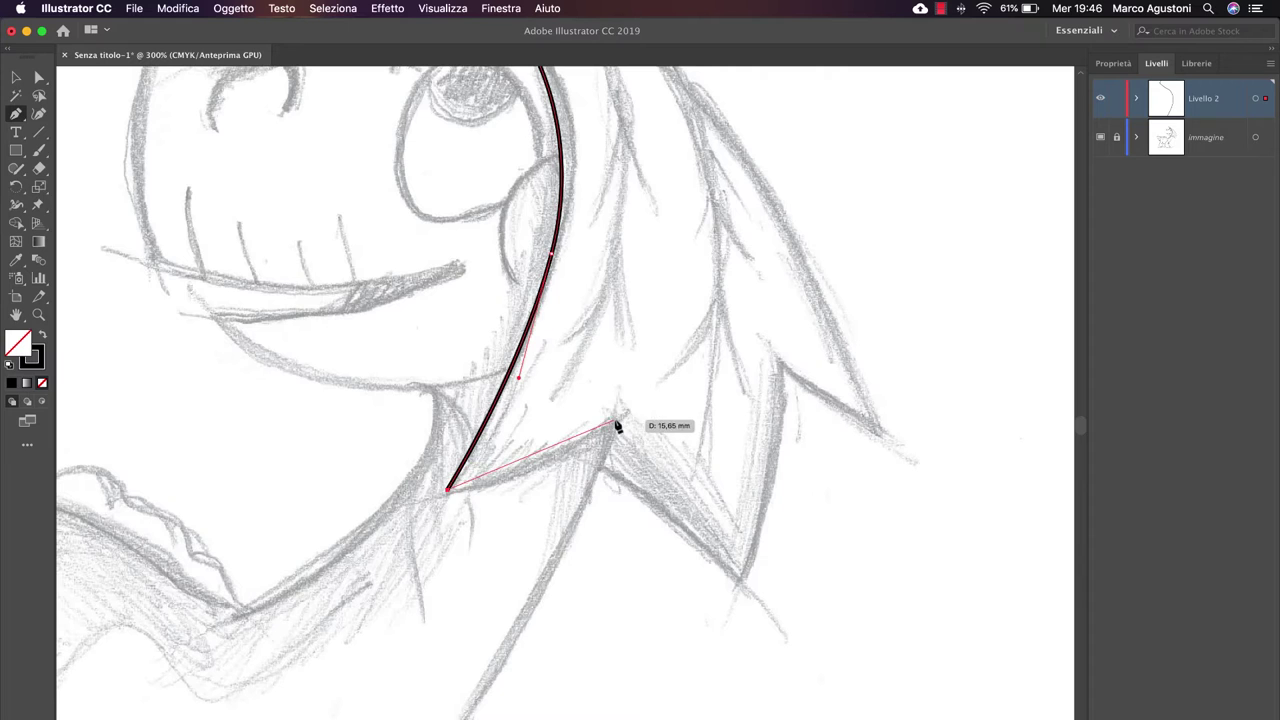
- Trace the crest's spike and upper edge, closing the crest outline at its tip
left_click_drag(614, 424, 537, 470)
scroll(570, 420, "up", 2)
scroll(575, 420, "right", 2)
left_click(549, 443)
scroll(560, 450, "down", 2)
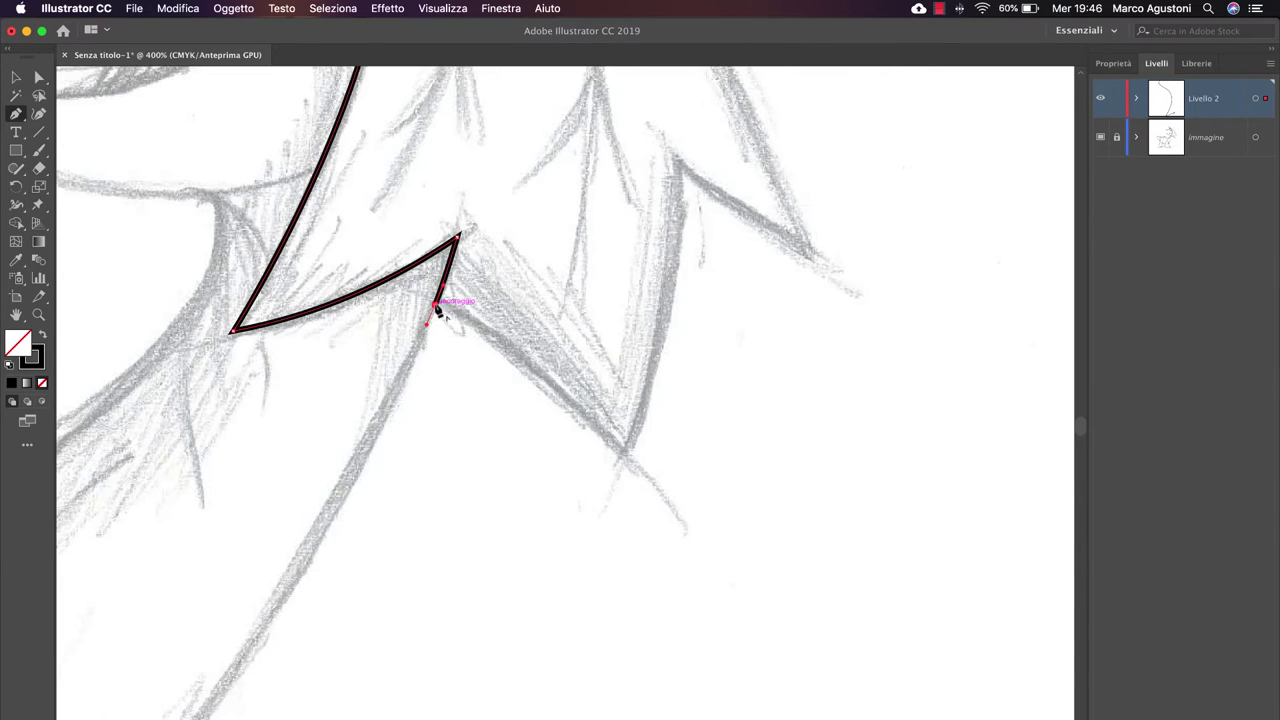
left_click(623, 450)
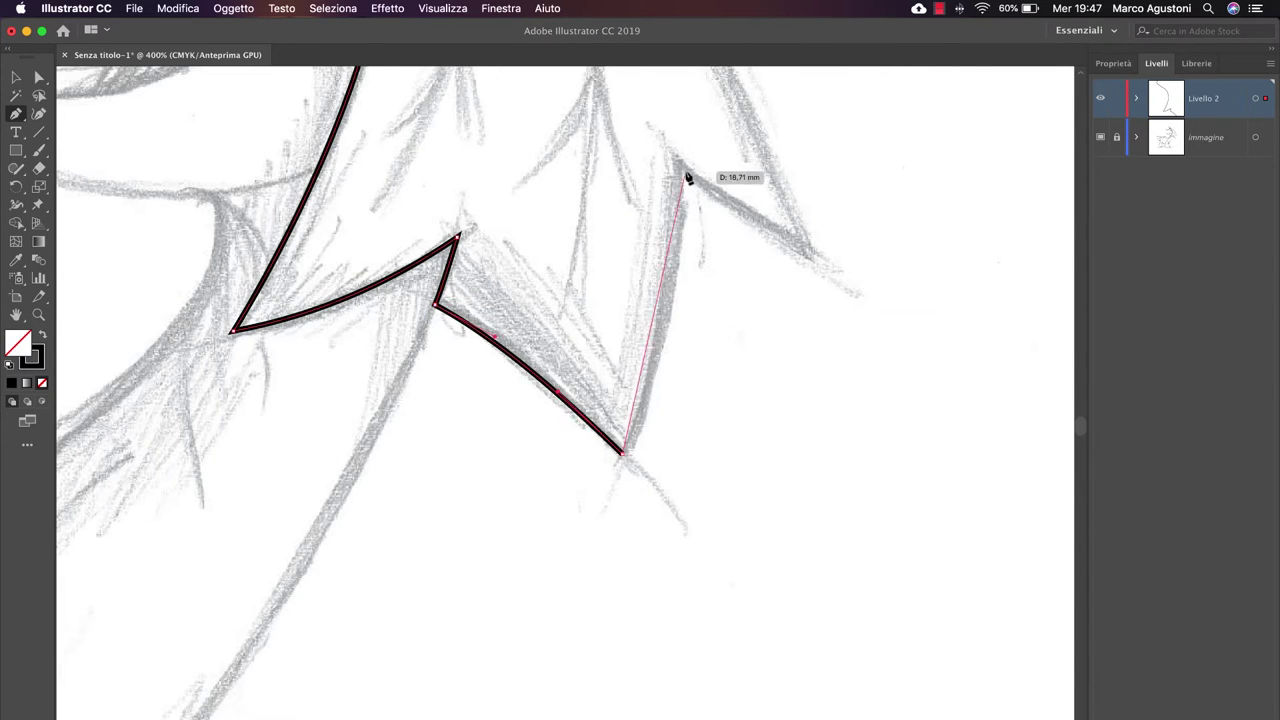
left_click(680, 160)
scroll(662, 360, "up", 3)
scroll(662, 360, "right", 2)
scroll(662, 360, "down", 2)
scroll(631, 323, "up", 3)
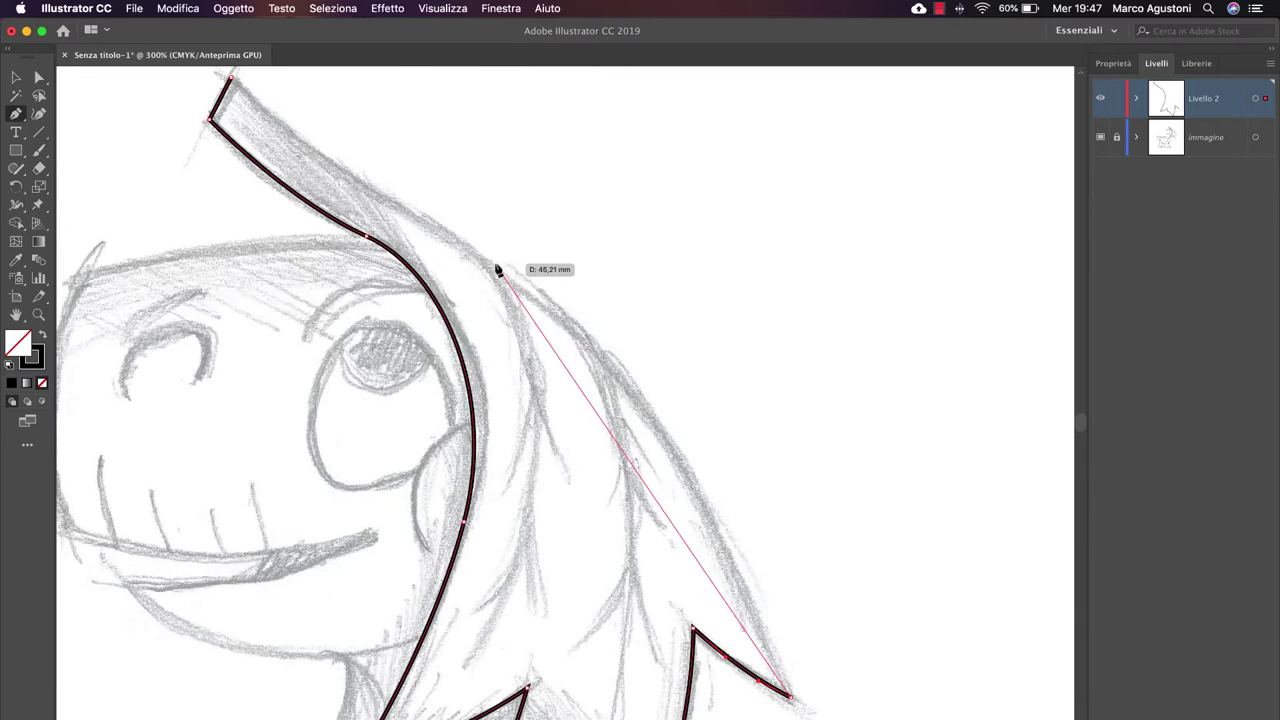
left_click_drag(494, 265, 305, 162)
left_click(232, 80)
scroll(277, 206, "up", 1)
scroll(500, 300, "left", 3)
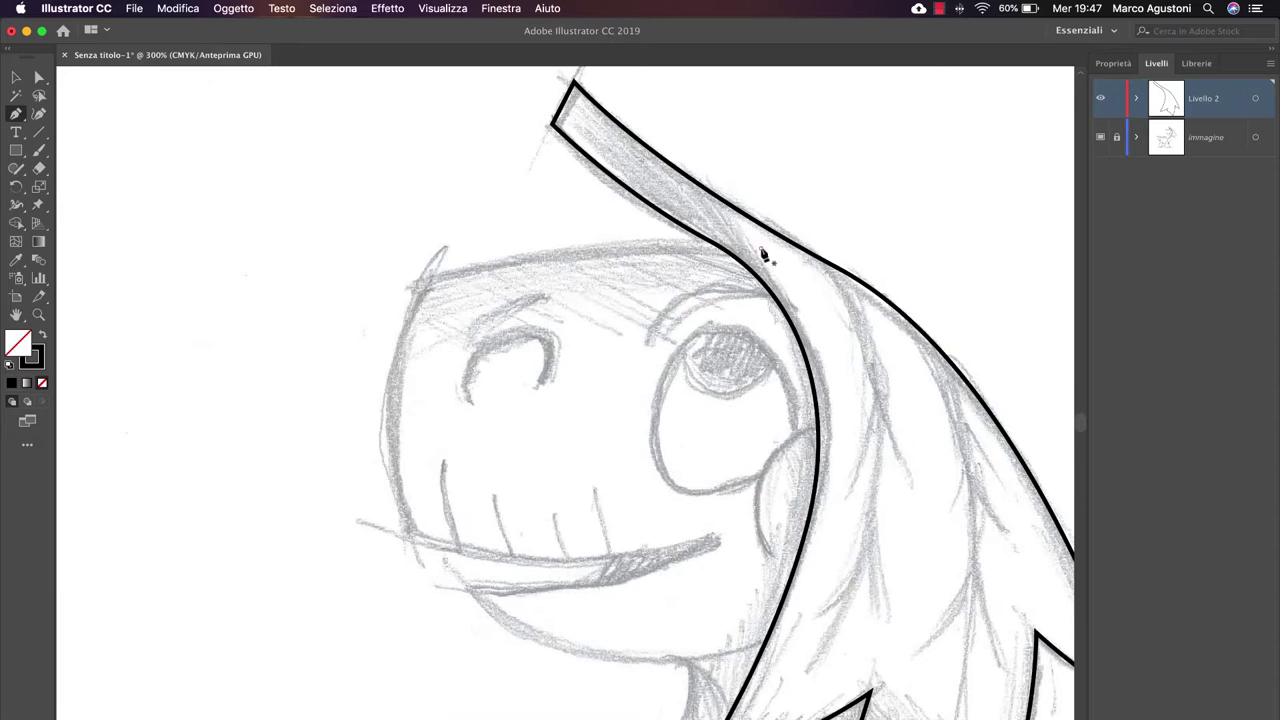
- Draw a new outline across the top of the head and round the snout's upper corner
left_click_drag(680, 236, 682, 238)
scroll(680, 236, "down", 2)
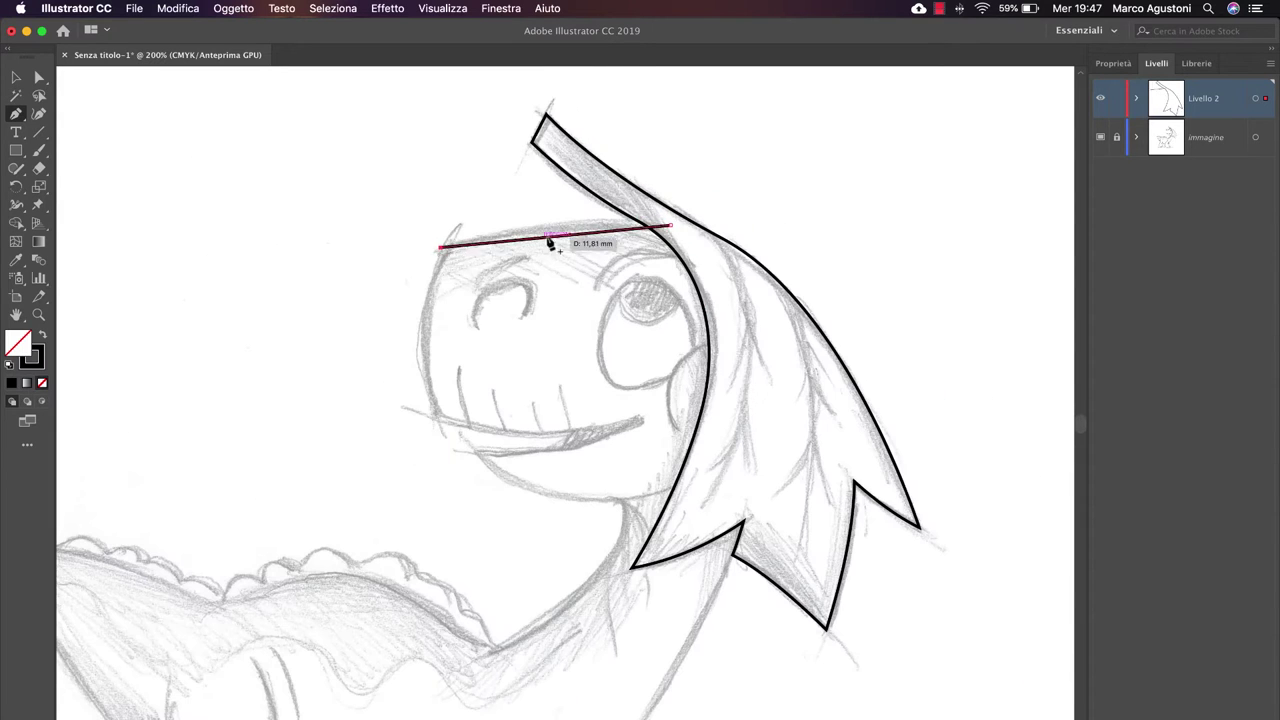
left_click_drag(440, 246, 440, 415)
scroll(440, 415, "up", 2)
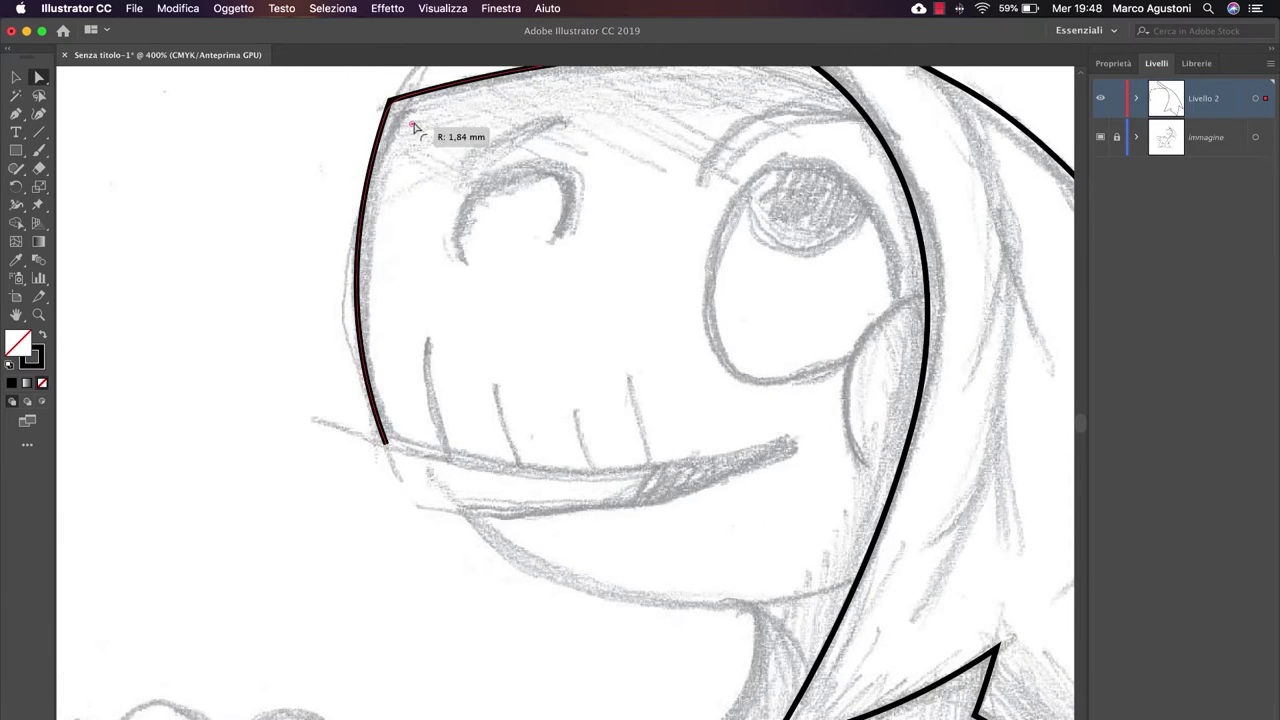
left_click_drag(428, 128, 362, 176)
scroll(362, 176, "down", 2)
- Continue the head outline along the mouth line, under the jaw and past the chin
left_click(16, 113)
left_click(329, 444)
left_click_drag(737, 445, 592, 503)
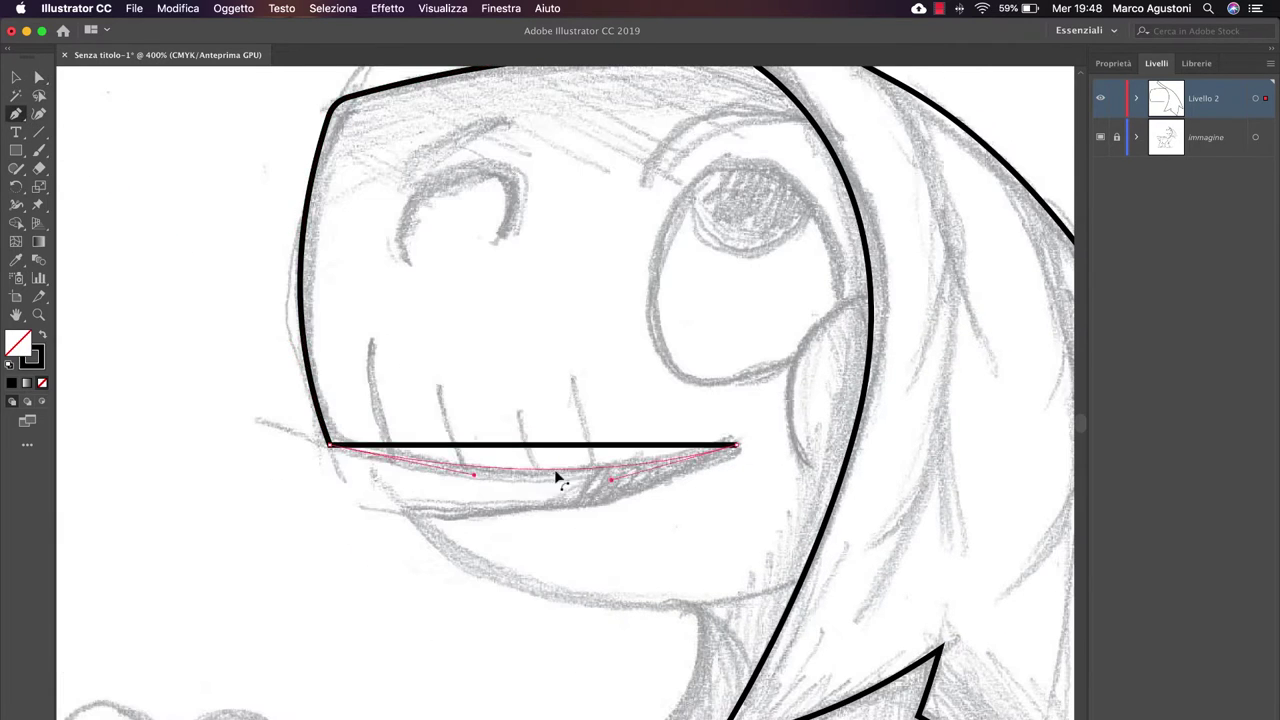
scroll(592, 503, "down", 2)
scroll(520, 363, "down", 3)
left_click_drag(486, 429, 291, 540)
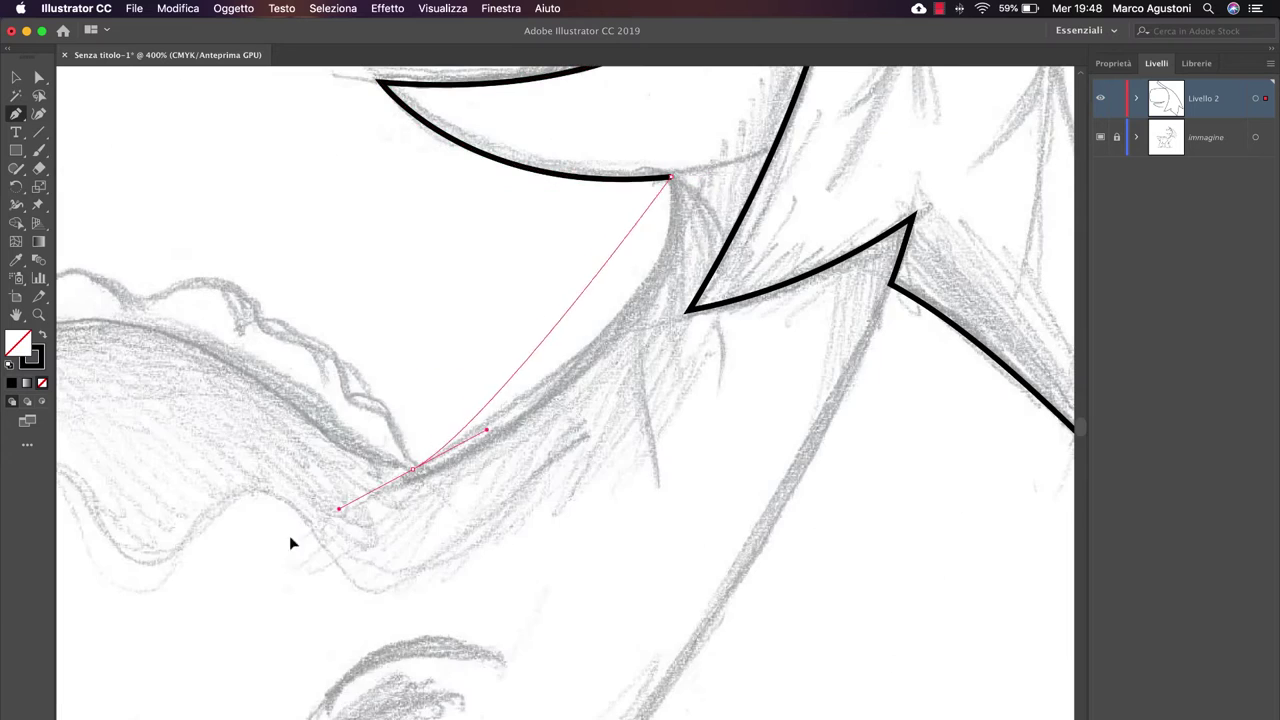
scroll(675, 323, "up", 2)
scroll(675, 323, "left", 2)
- Trace the back's ridge out to the tail tip and curve down from it
left_click_drag(480, 286, 335, 292)
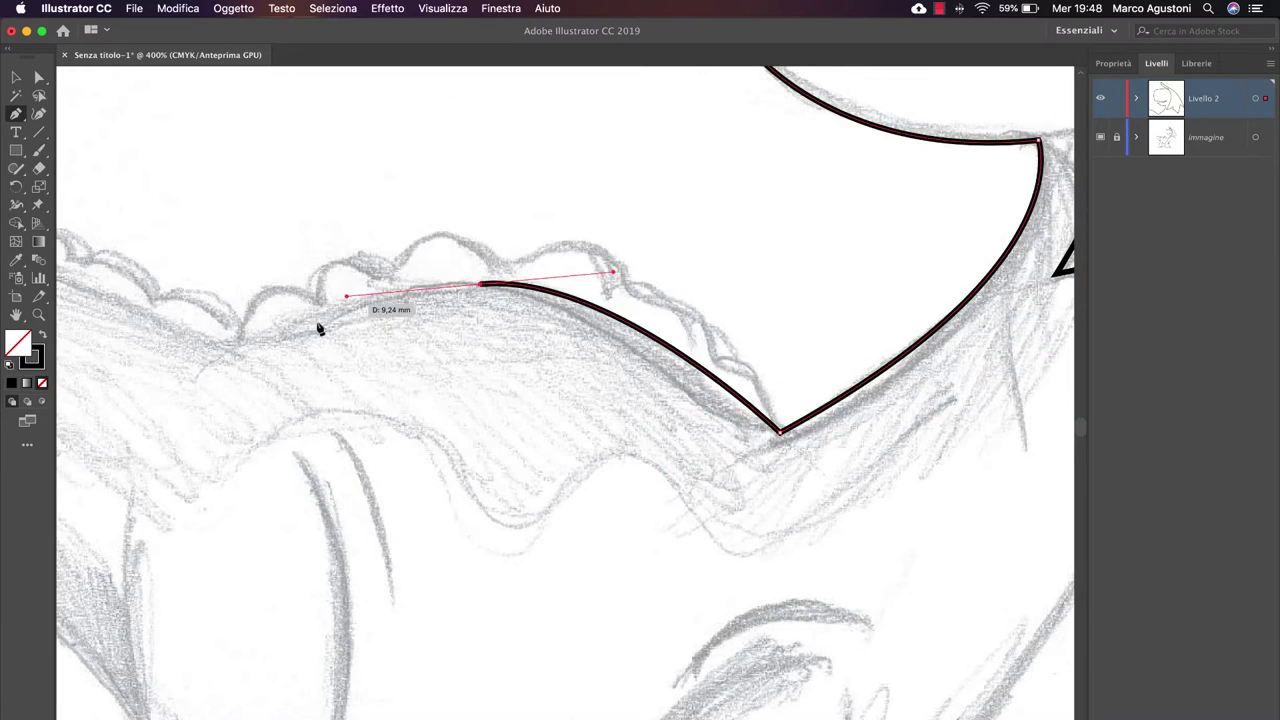
scroll(320, 329, "left", 3)
left_click_drag(309, 251, 94, 251)
scroll(309, 251, "down", 2)
left_click_drag(586, 643, 690, 719)
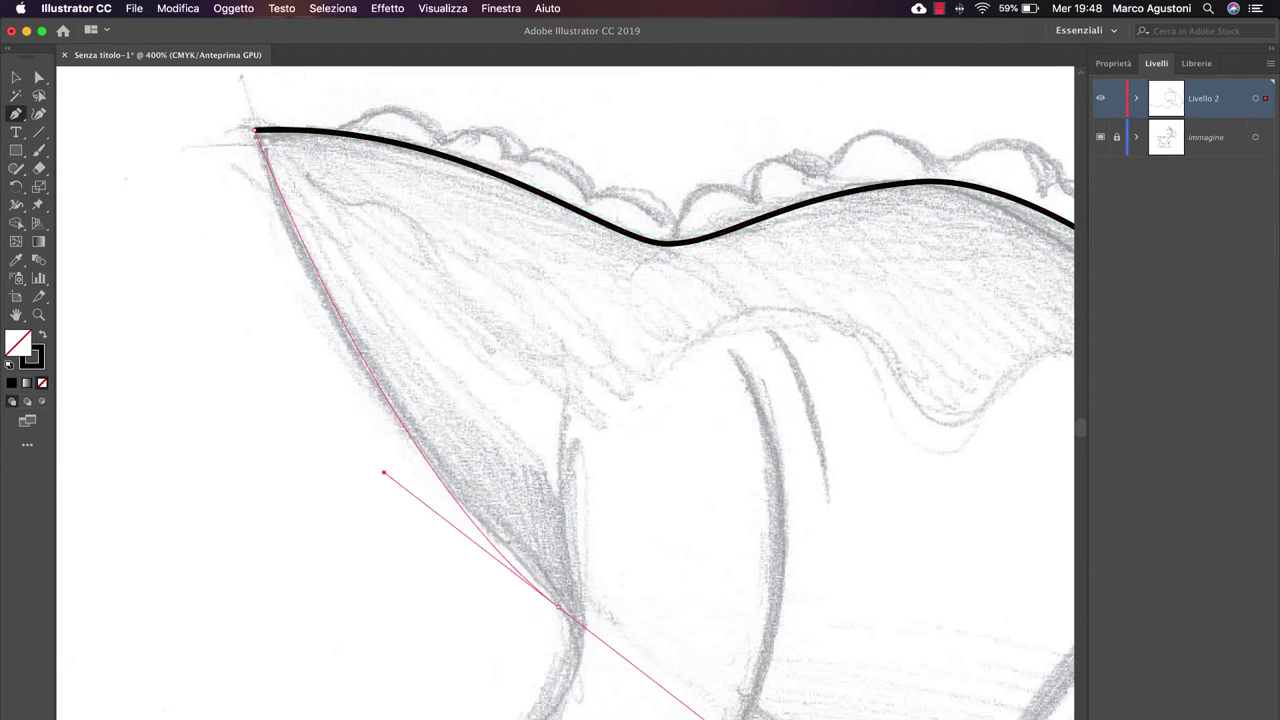
scroll(771, 560, "down", 5)
scroll(460, 540, "down", 2)
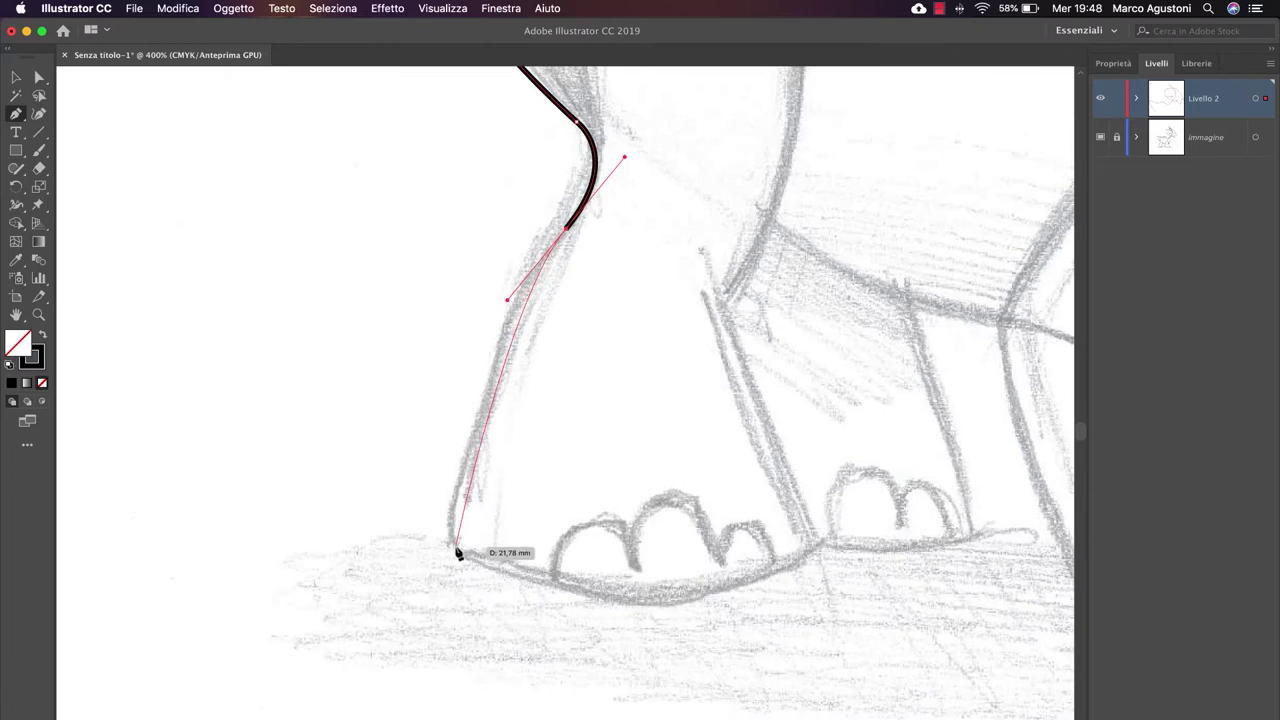
- Outline the front and bottom of the foot, up the leg to the next foot
left_click_drag(455, 547, 447, 662)
left_click(814, 540)
scroll(663, 557, "right", 5)
left_click(580, 512)
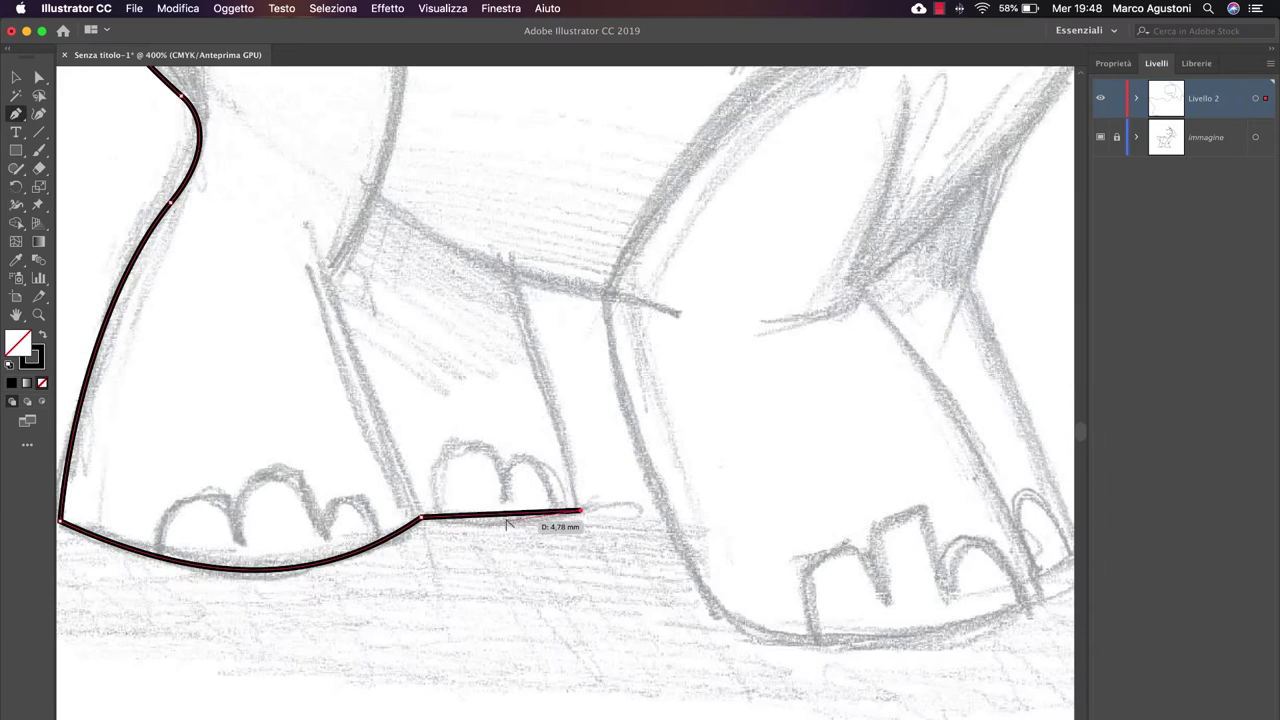
left_click(510, 272)
left_click(611, 299)
scroll(611, 299, "right", 5)
scroll(611, 299, "down", 2)
- Curve the outline along the sole of the foot and the toes
left_click_drag(418, 447, 427, 486)
left_click_drag(565, 554, 620, 559)
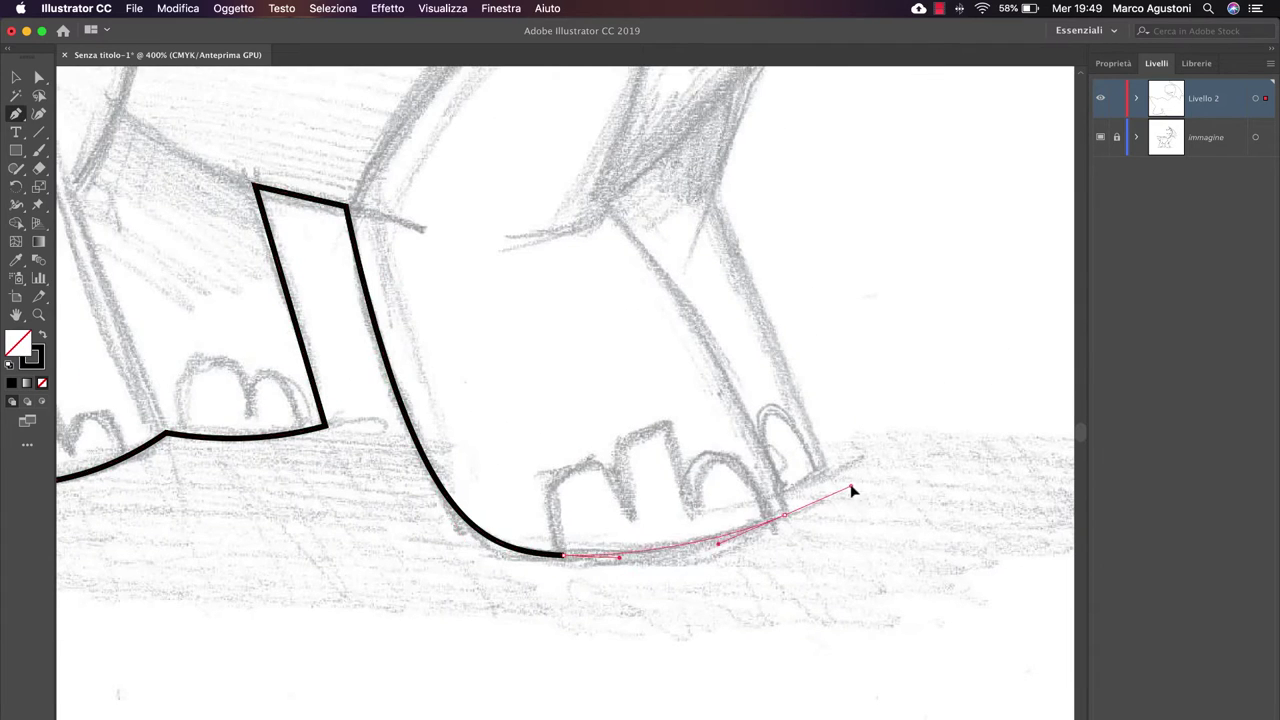
left_click_drag(785, 514, 779, 497)
scroll(663, 366, "up", 10)
scroll(580, 437, "up", 5)
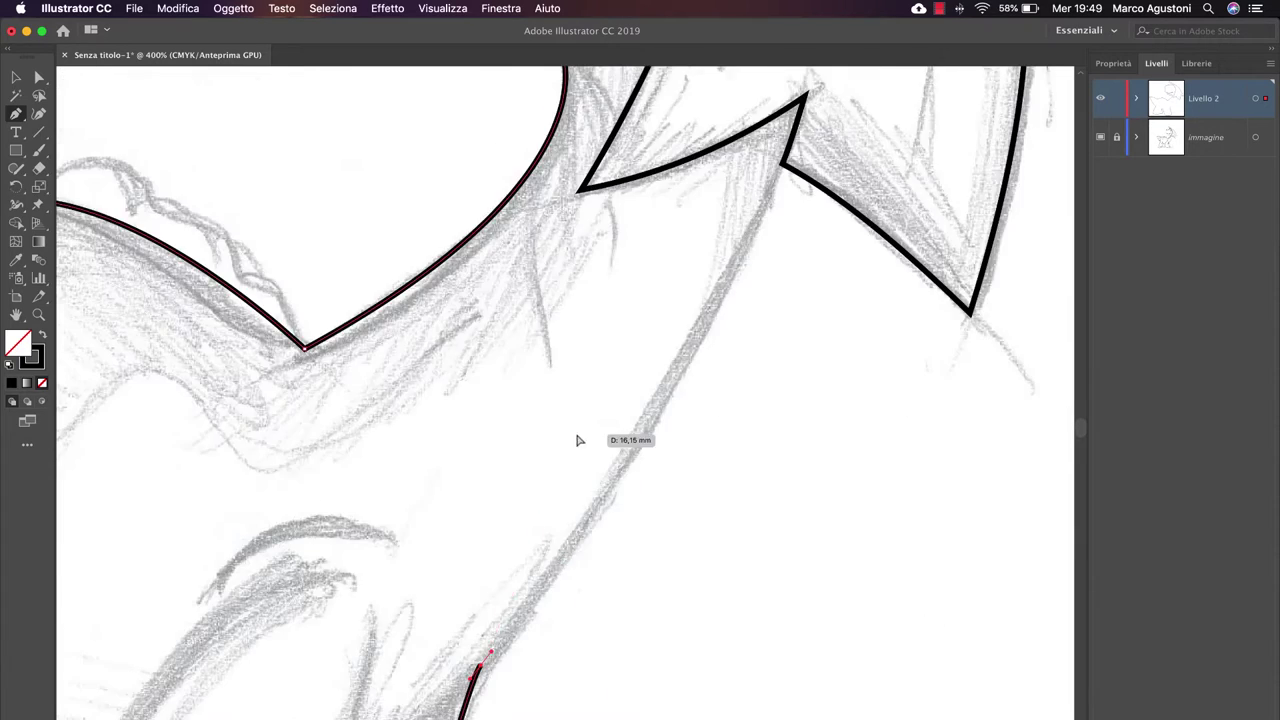
left_click_drag(537, 427, 578, 298)
scroll(620, 173, "up", 5)
- Close the body outline, rename the tracing layer to Dinosauro and expand it
left_click(463, 134)
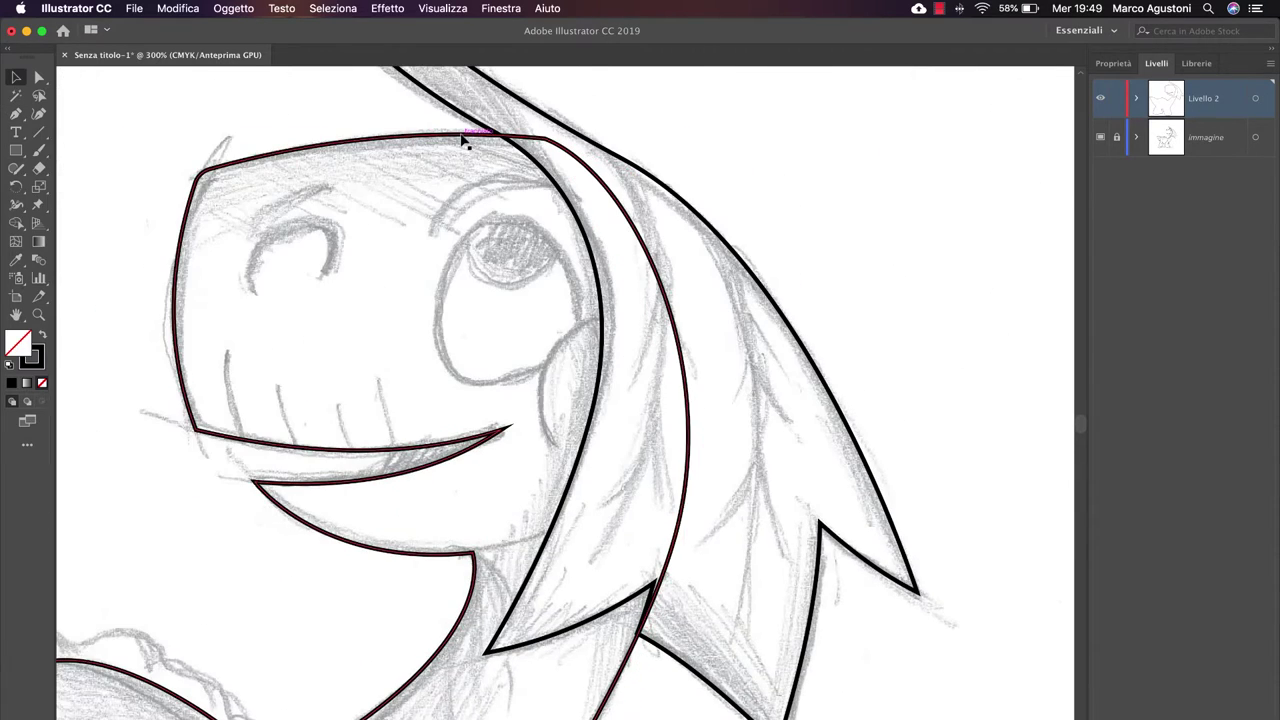
key("v")
scroll(713, 237, "down", 5)
left_click(443, 328)
scroll(443, 328, "up", 4)
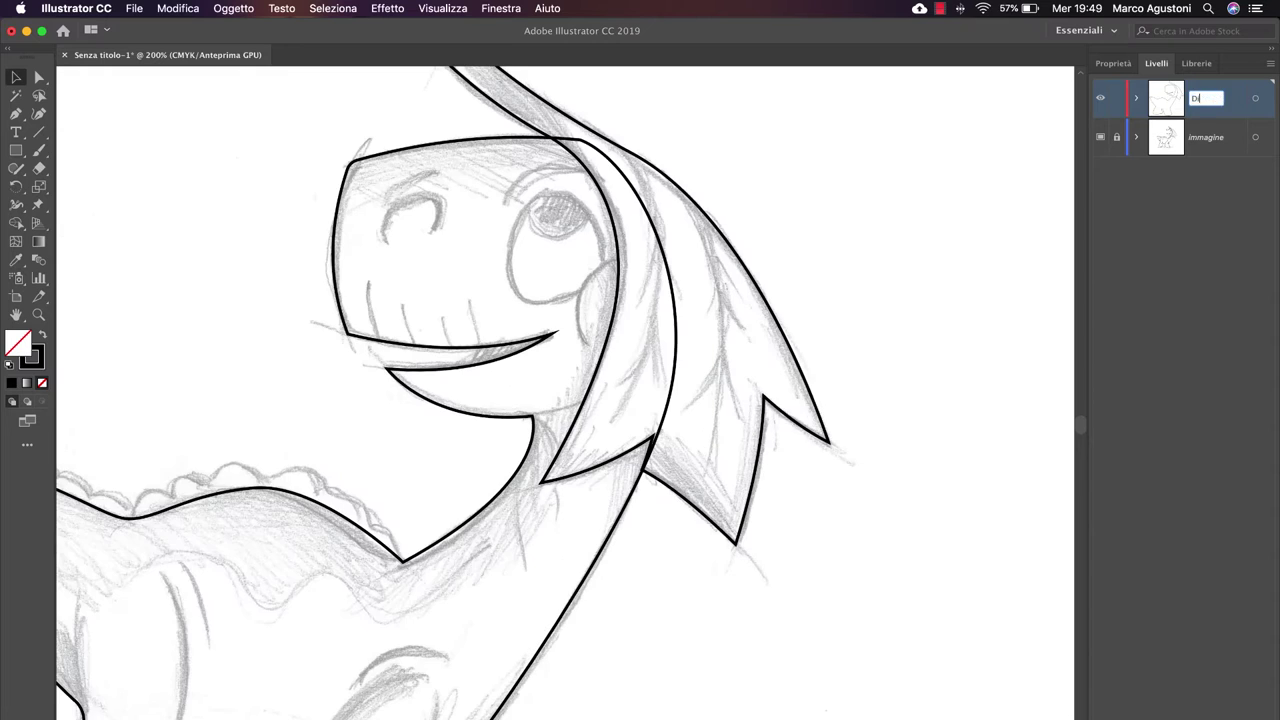
left_click(1136, 98)
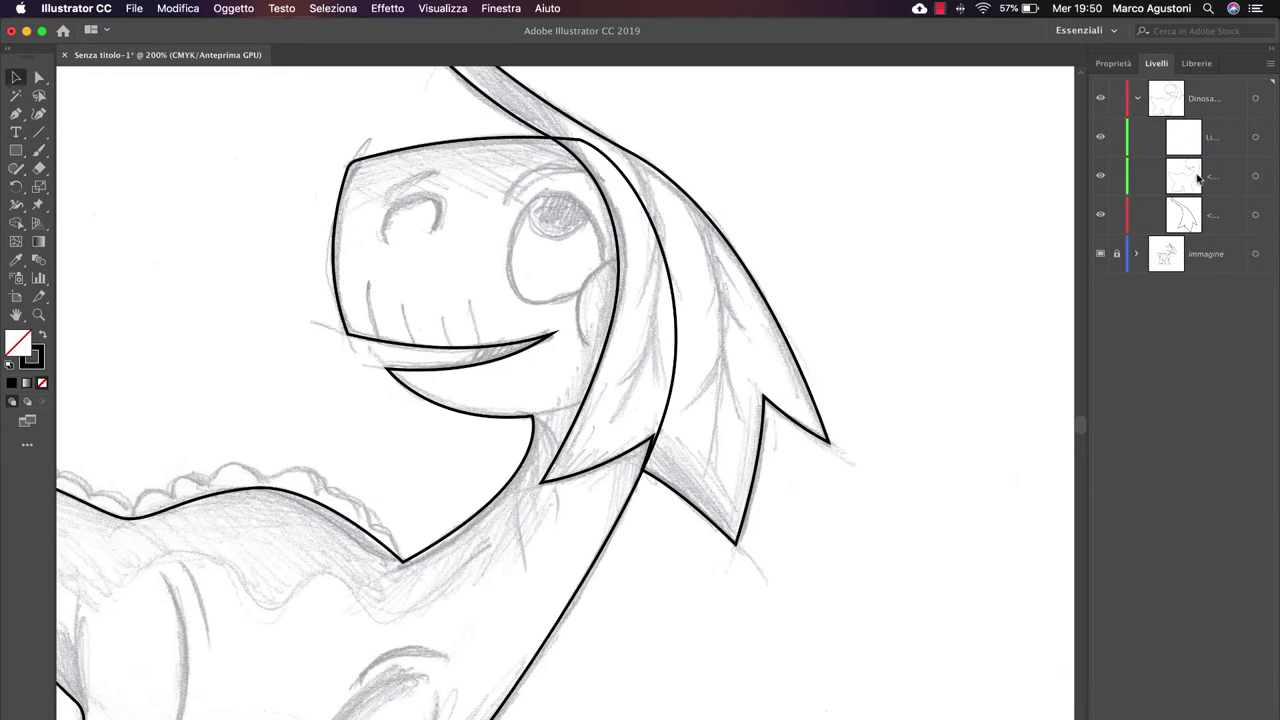
left_click_drag(1087, 148, 1030, 148)
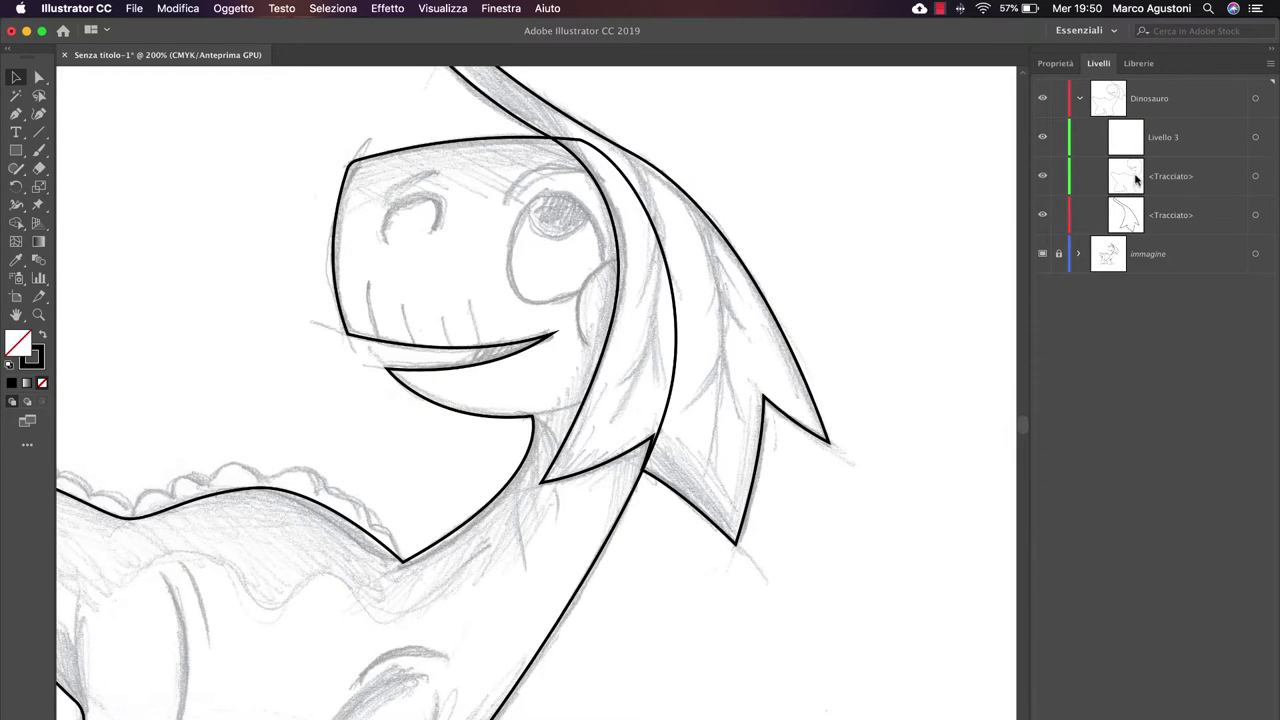
- Move one outline into a new sublayer and name it Corpo
left_click_drag(1127, 177, 1166, 145)
double_click(1162, 140)
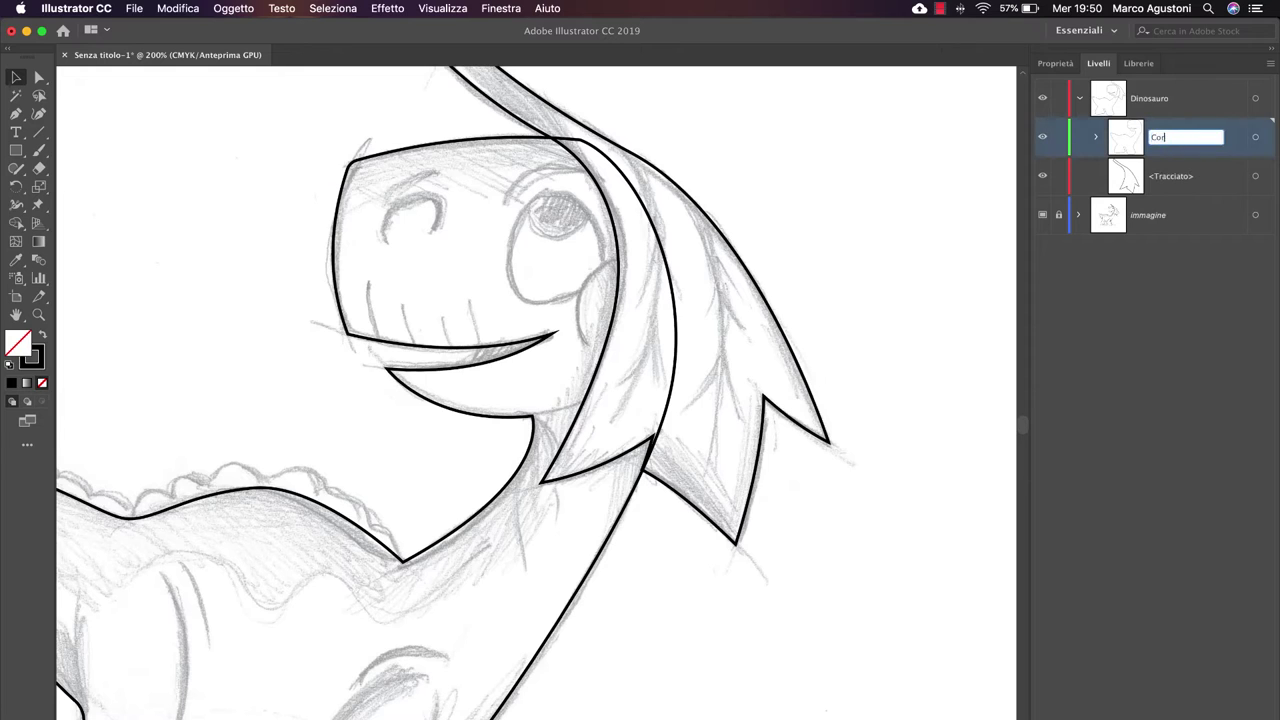
type("Corpo")
key("Return")
key("super+l")
- Name a new sublayer Foglia, move the crest outline into it, and hide Corpo
double_click(1162, 137)
type("Foglia")
key("Return")
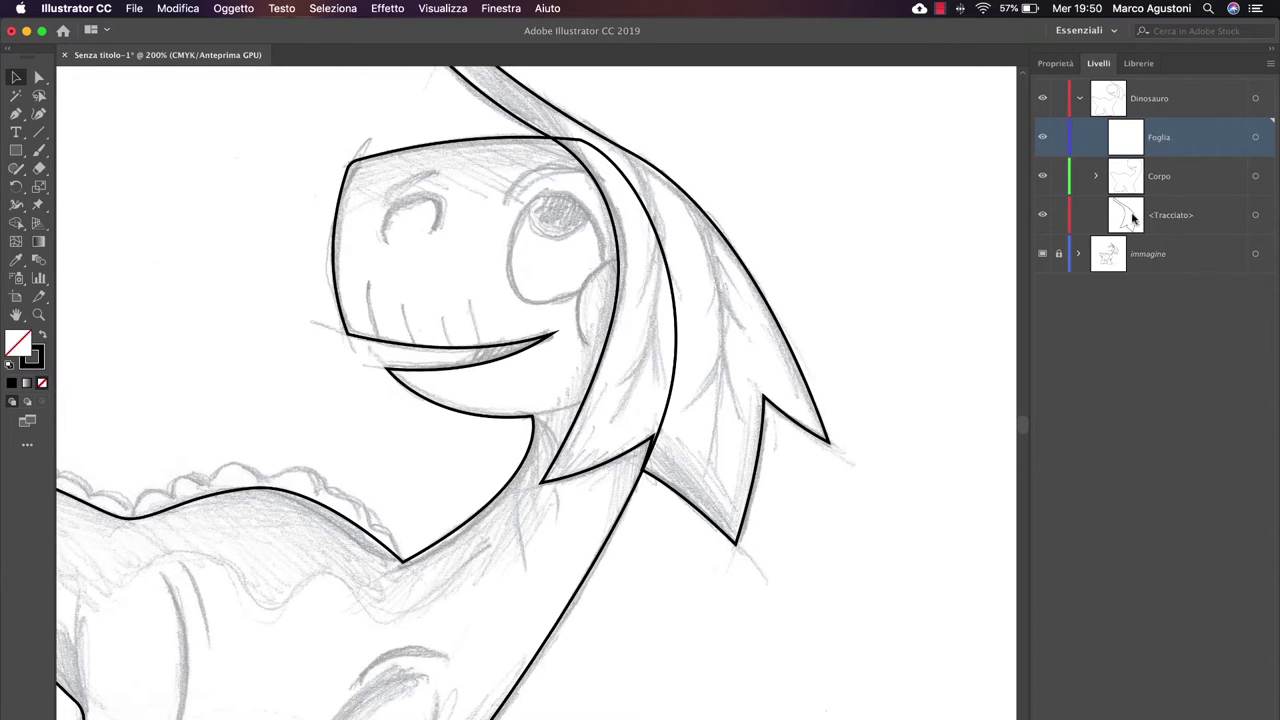
left_click_drag(1133, 218, 1120, 145)
left_click(1042, 176)
left_click(1160, 137)
key("super+plus")
- Draw the leaf's central vein and three branching veins
key("n")
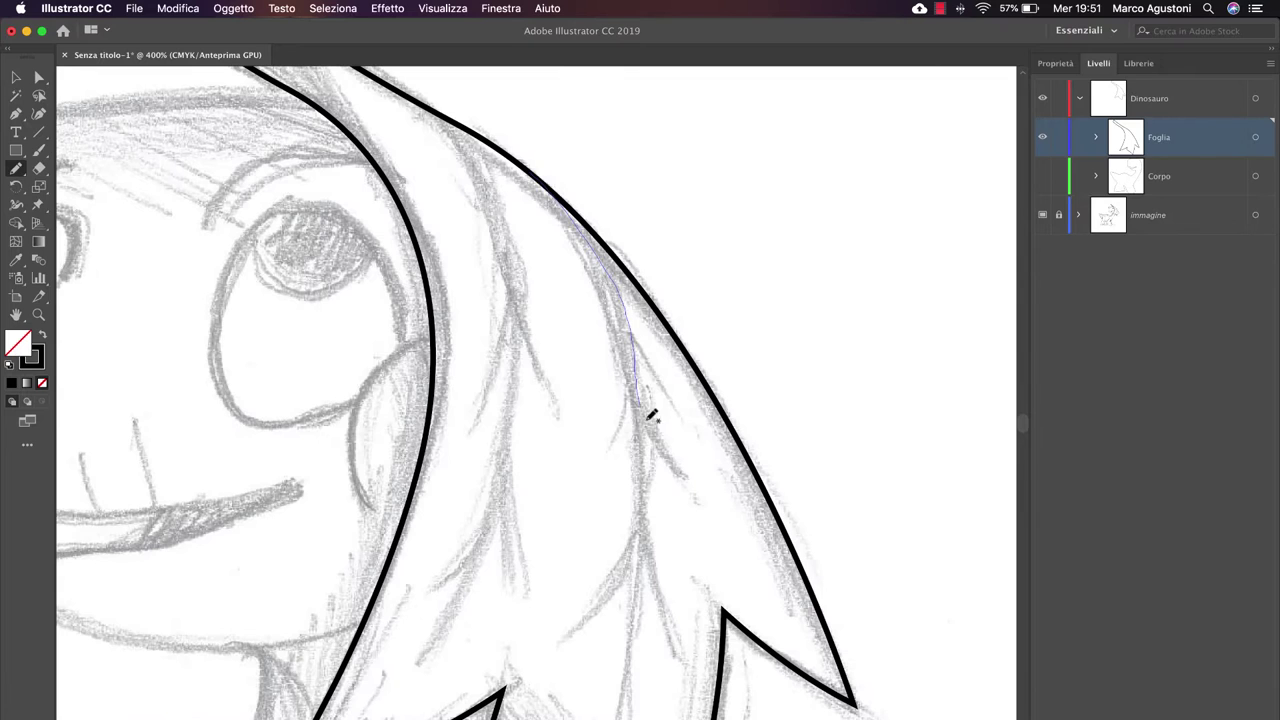
mouse_move(553, 187)
left_mouse_down()
mouse_move(620, 317)
mouse_move(625, 715)
left_mouse_up()
left_click_drag(635, 417, 688, 484)
scroll(686, 480, "down", 5)
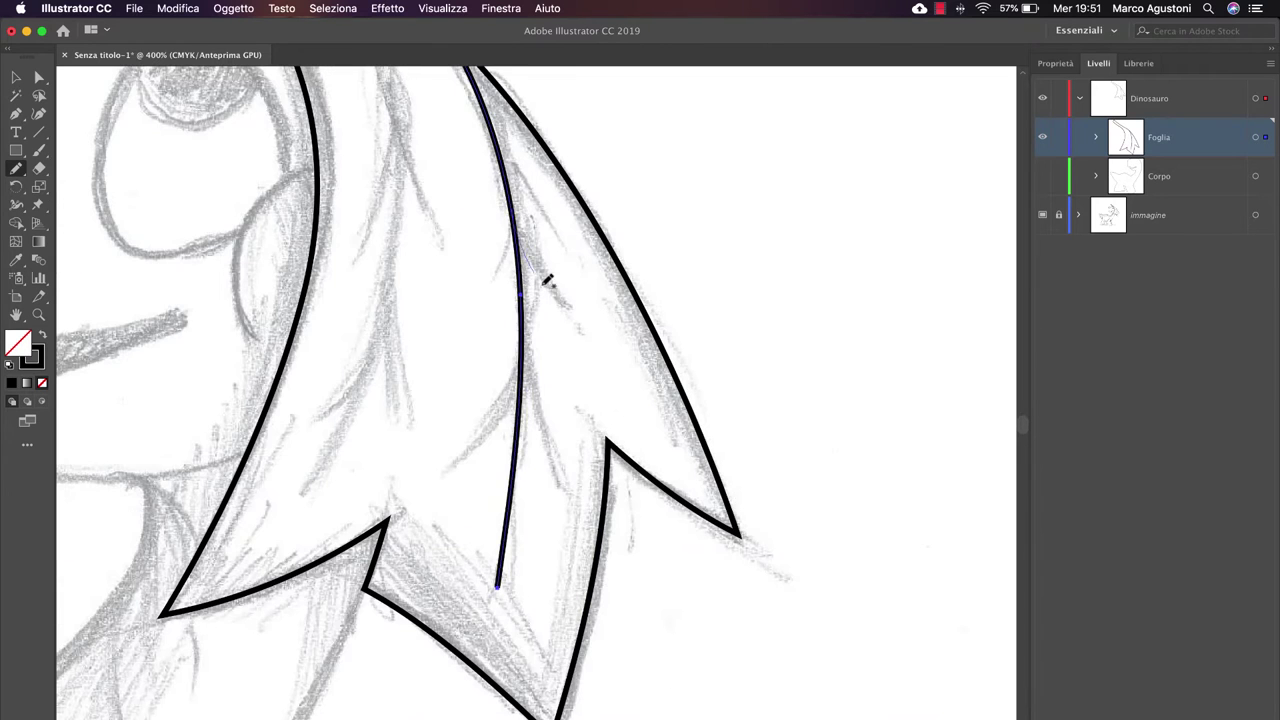
mouse_move(519, 366)
left_mouse_down()
mouse_move(567, 481)
mouse_move(438, 466)
left_mouse_up()
scroll(480, 400, "up", 3)
left_click_drag(527, 318, 470, 410)
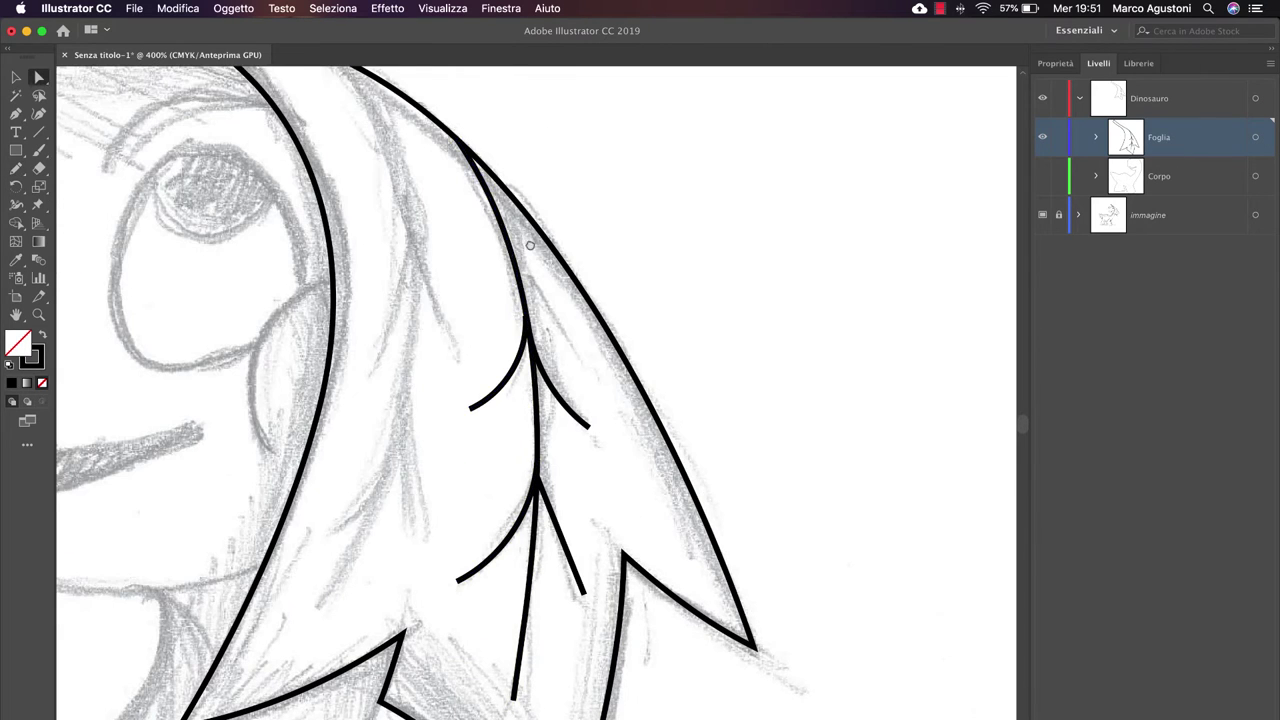
- Trace the leaf's left edge and add a short vein stroke
scroll(555, 250, "left", 5)
scroll(546, 191, "up", 3)
left_click_drag(470, 660, 568, 290)
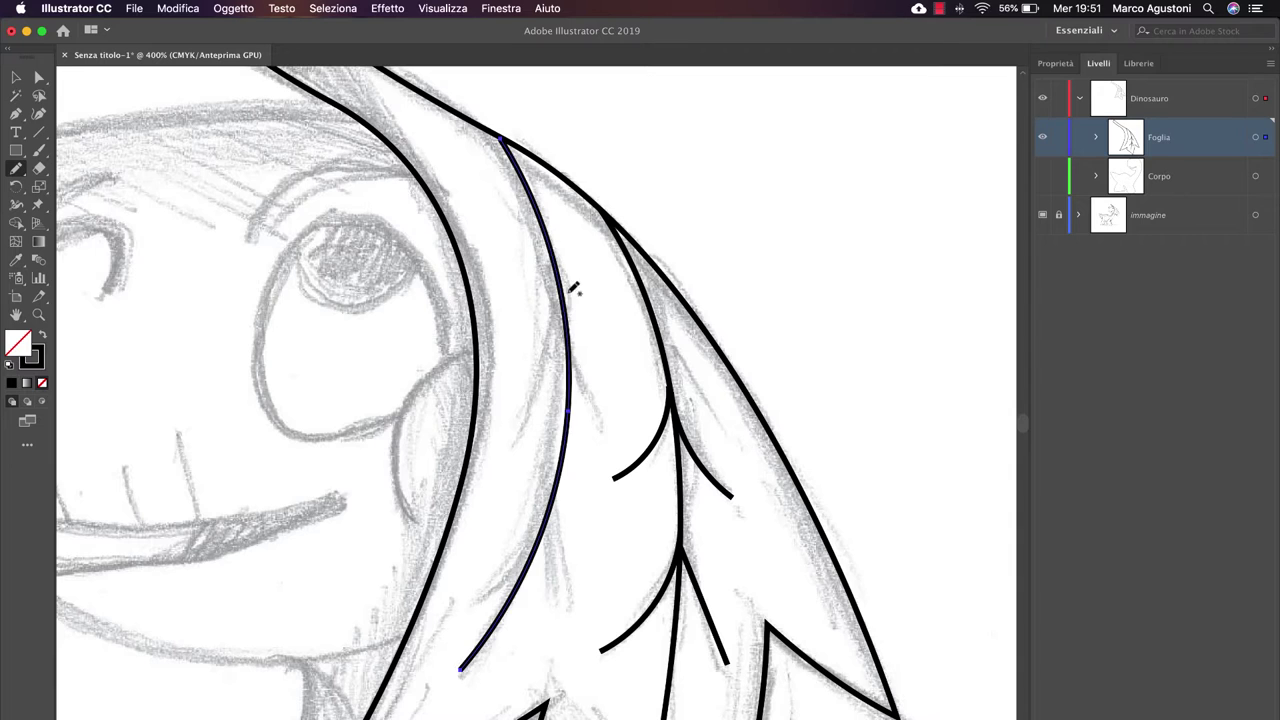
scroll(600, 420, "down", 5)
left_click_drag(558, 378, 550, 302)
scroll(553, 300, "down", 5)
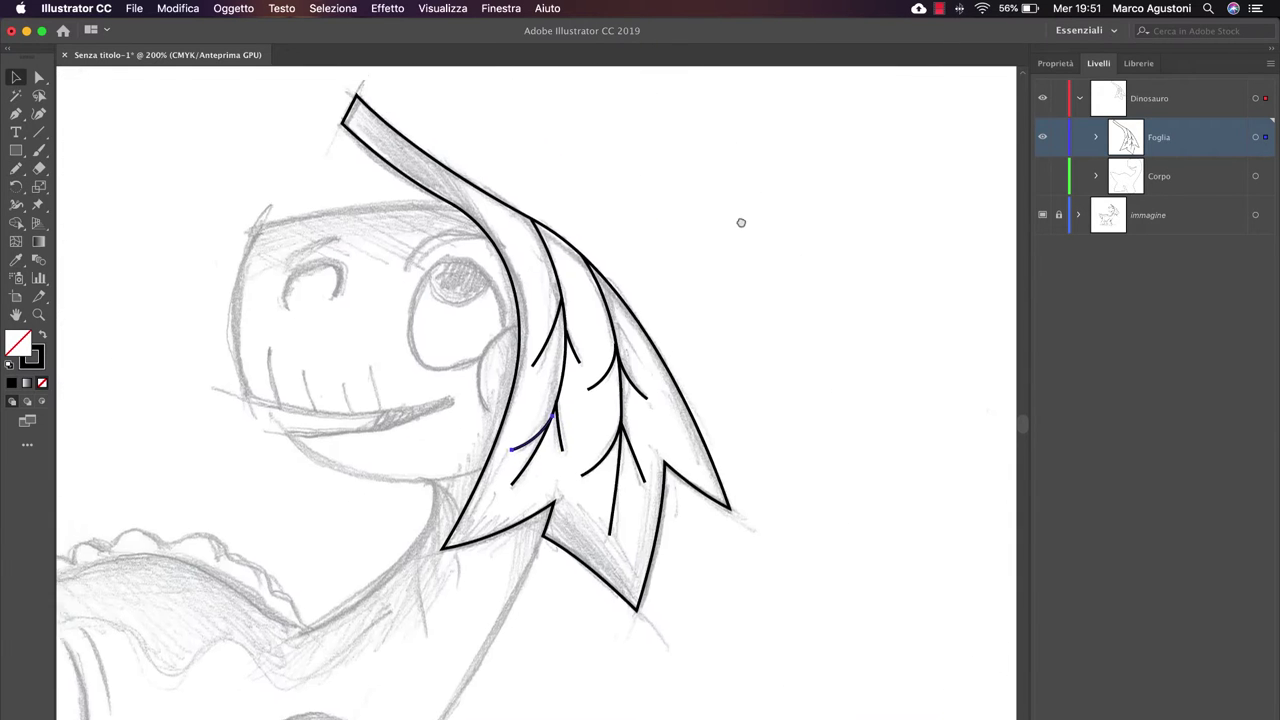
scroll(740, 220, "left", 3)
- On the Corpo layer, trace the dinosaur's brow strokes above the eyes
left_click(1042, 176, "alt")
scroll(963, 180, "up", 5)
left_click_drag(650, 228, 545, 226)
key("ctrl+z")
scroll(545, 226, "down", 2)
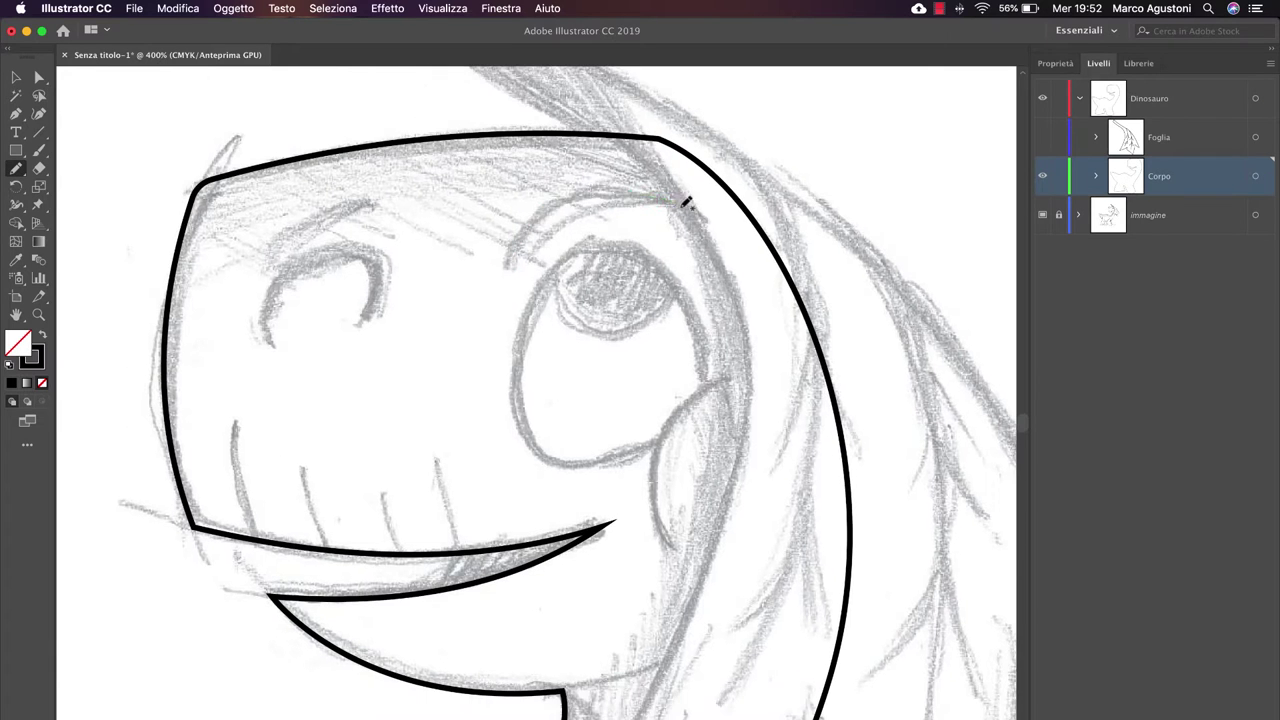
left_click_drag(686, 203, 509, 257)
scroll(509, 257, "left", 3)
mouse_move(430, 295)
left_mouse_down()
mouse_move(381, 226)
mouse_move(330, 310)
left_mouse_up()
- Draw the tooth strokes, adjusting the Pencil tool options along the way
scroll(330, 310, "down", 5)
scroll(330, 310, "right", 2)
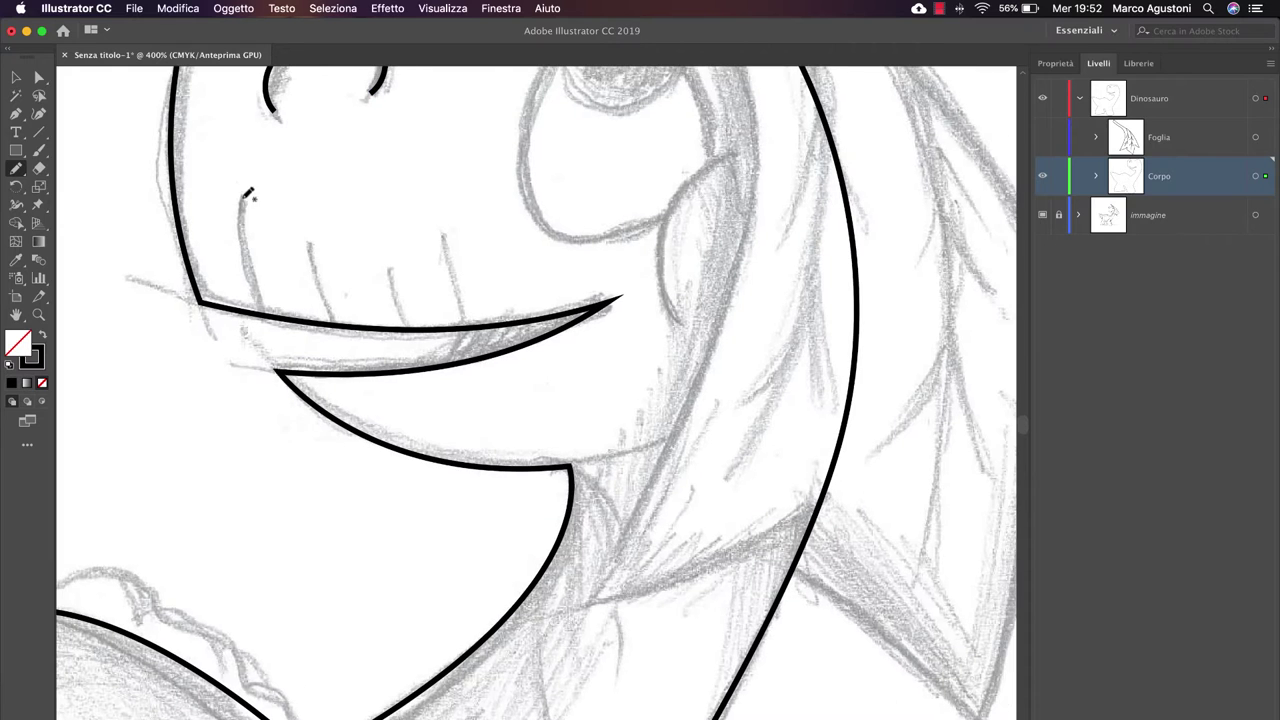
left_click_drag(241, 198, 262, 316)
left_click_drag(309, 244, 330, 325)
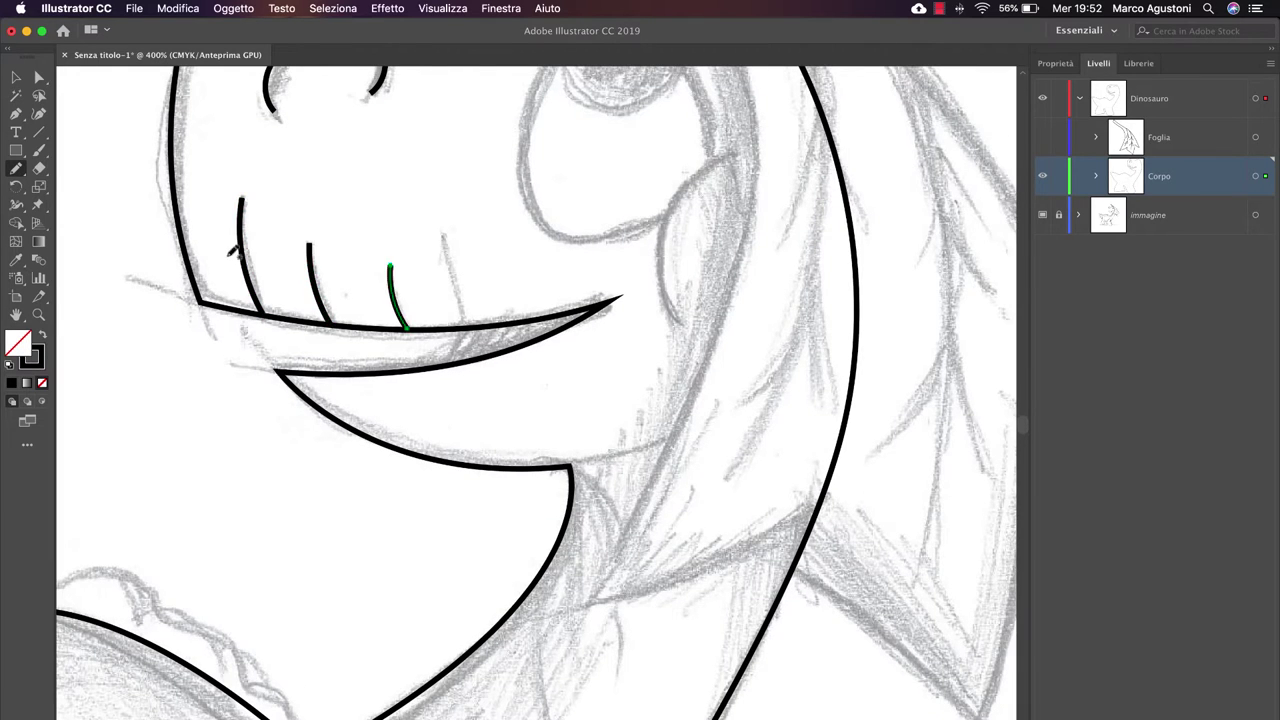
double_click(16, 168)
left_click(510, 323)
left_click_drag(443, 243, 457, 314)
scroll(457, 314, "down", 3)
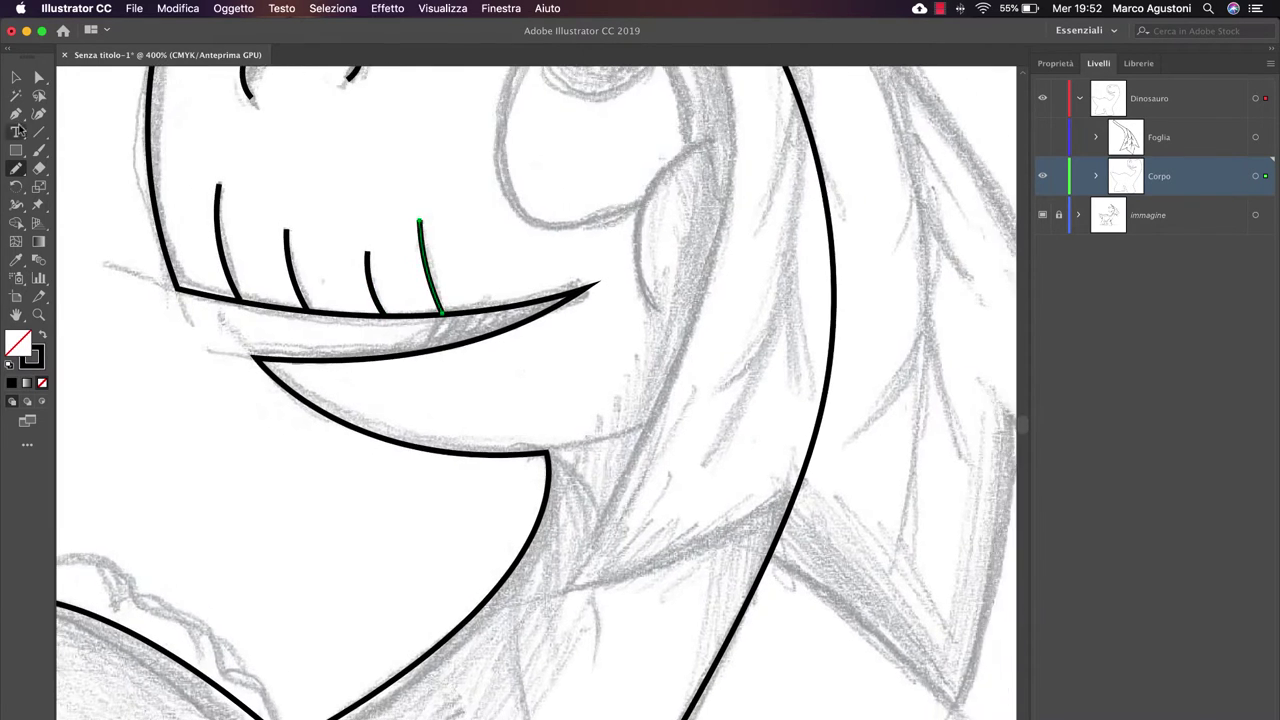
key("p")
key("v")
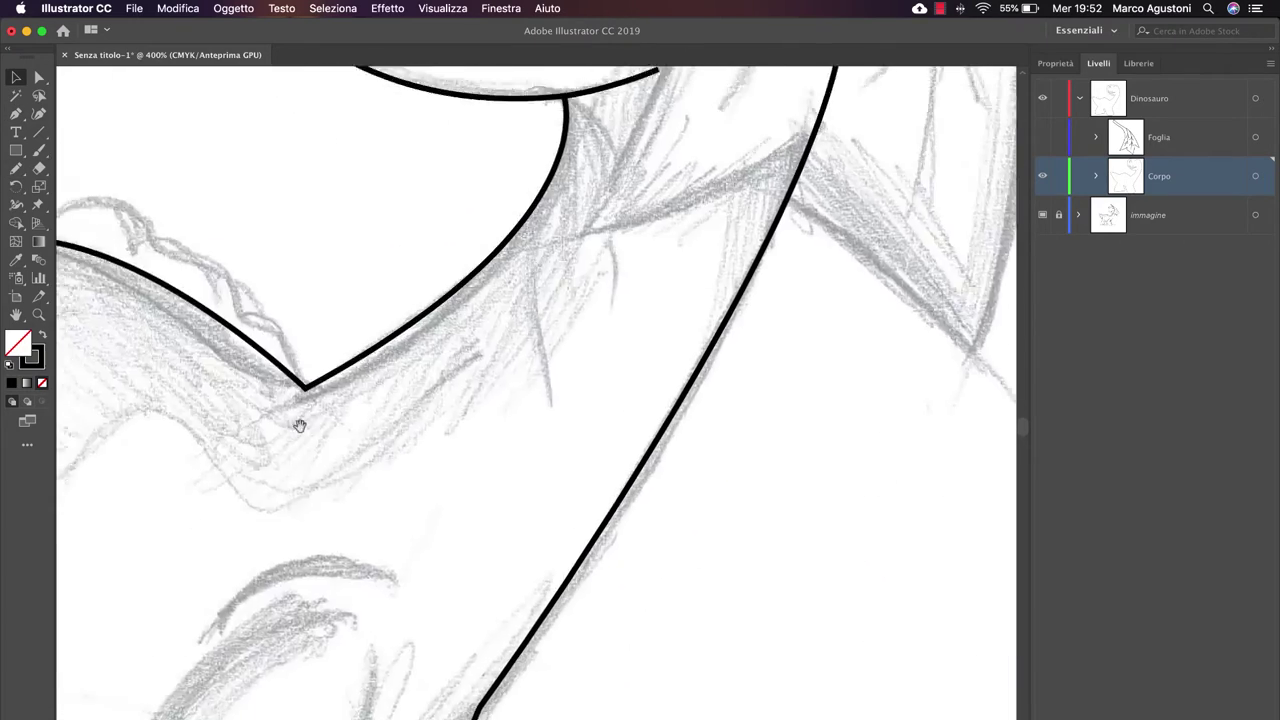
scroll(566, 248, "up", 10)
scroll(566, 248, "left", 10)
- Trace the scalloped spikes along the dinosaur's back down into its valley
key("n")
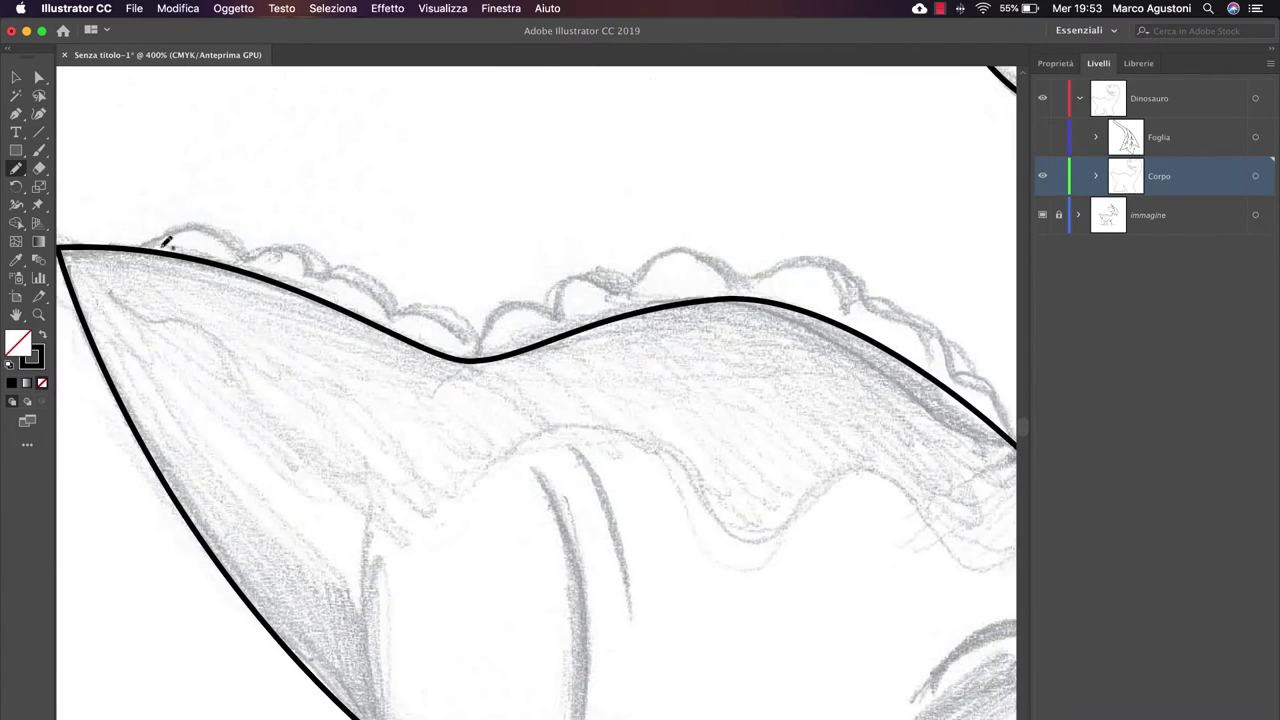
left_click_drag(160, 238, 323, 249)
mouse_move(145, 250)
left_mouse_down()
mouse_move(323, 277)
mouse_move(471, 334)
left_mouse_up()
scroll(471, 334, "right", 3)
mouse_move(331, 330)
left_mouse_down()
mouse_move(372, 294)
mouse_move(573, 253)
mouse_move(590, 273)
left_mouse_up()
left_click_drag(590, 273, 637, 258)
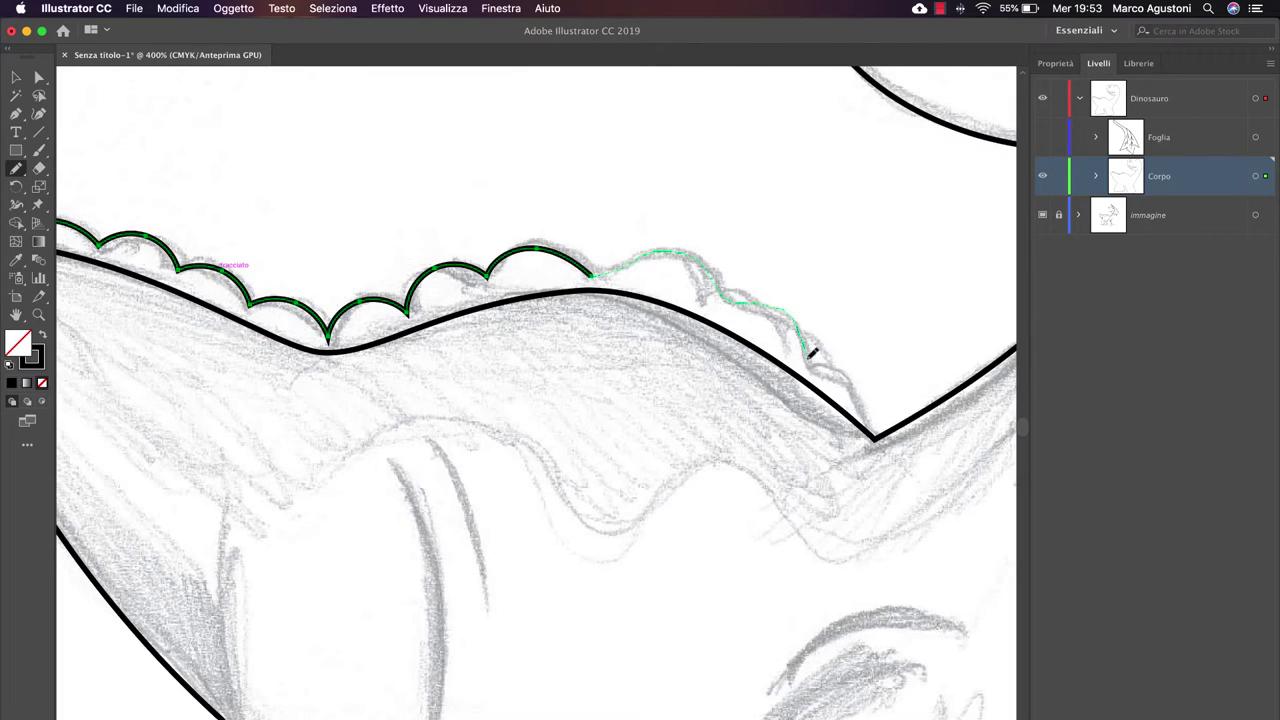
- Smooth the last scallop segment and draw the body contour beneath the scallops
left_click_drag(812, 352, 870, 445)
scroll(780, 330, "down", 2)
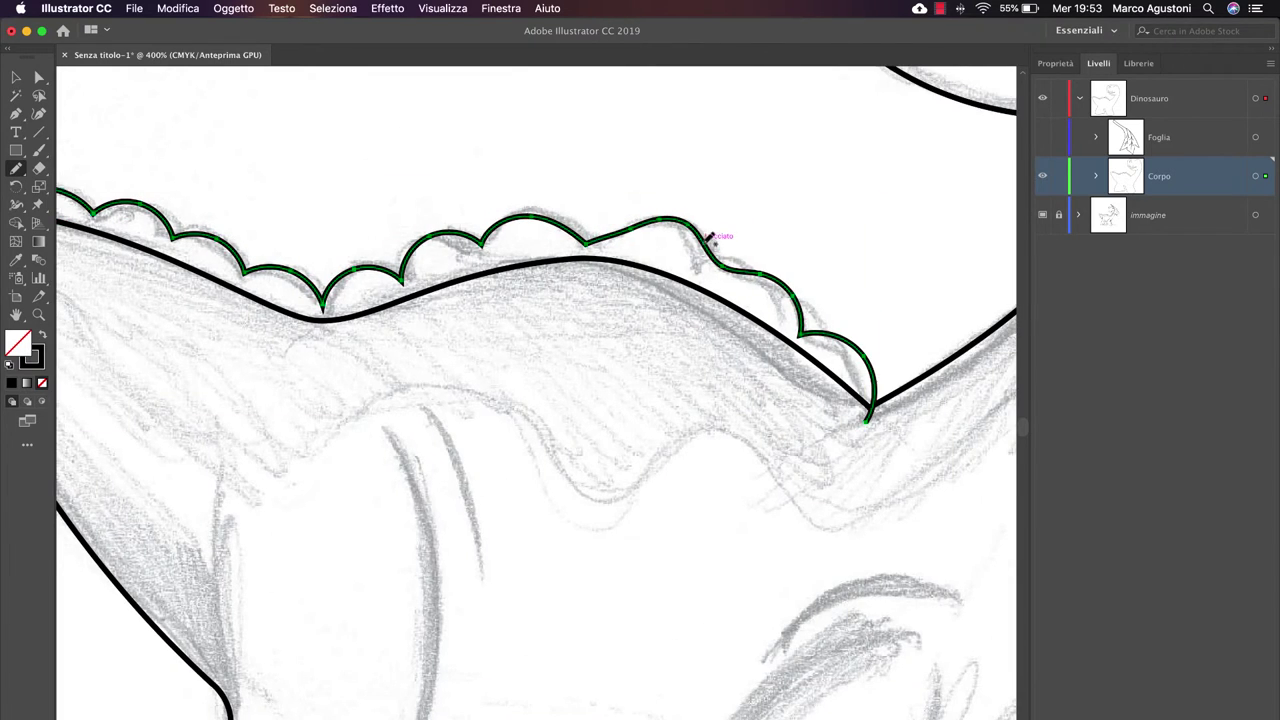
left_click_drag(653, 217, 704, 236)
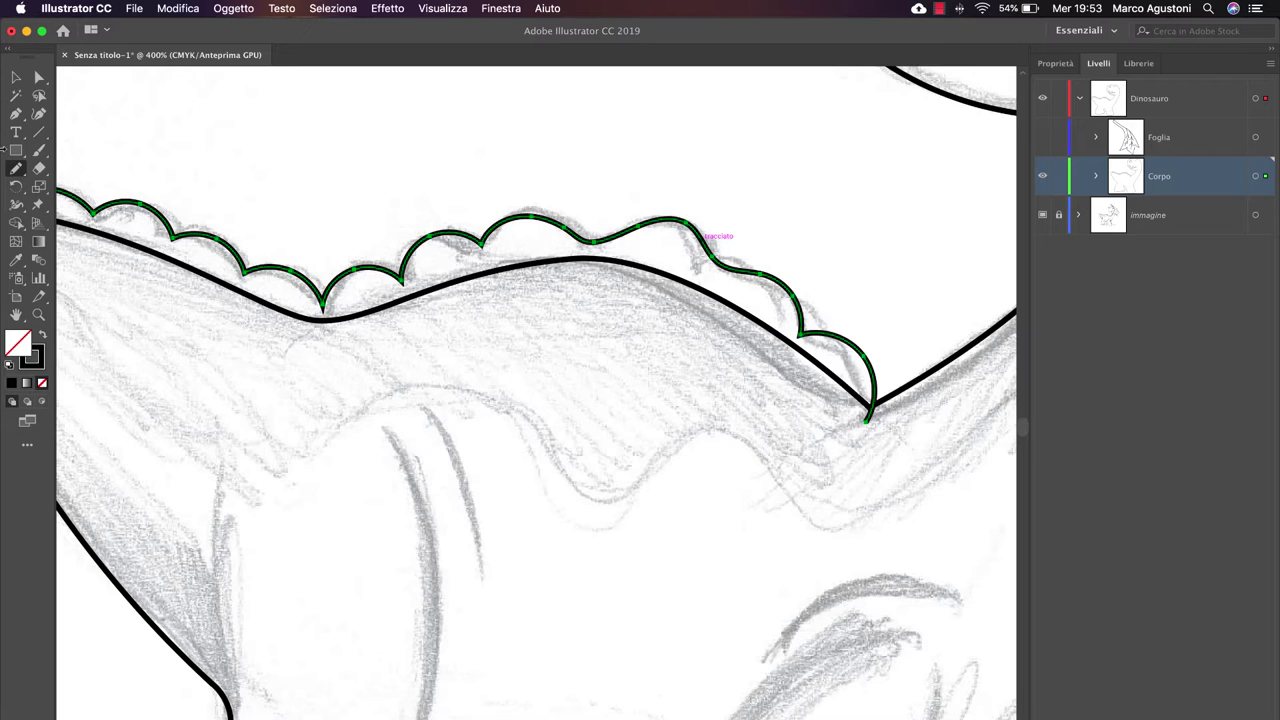
key("p")
left_click_drag(868, 428, 271, 290)
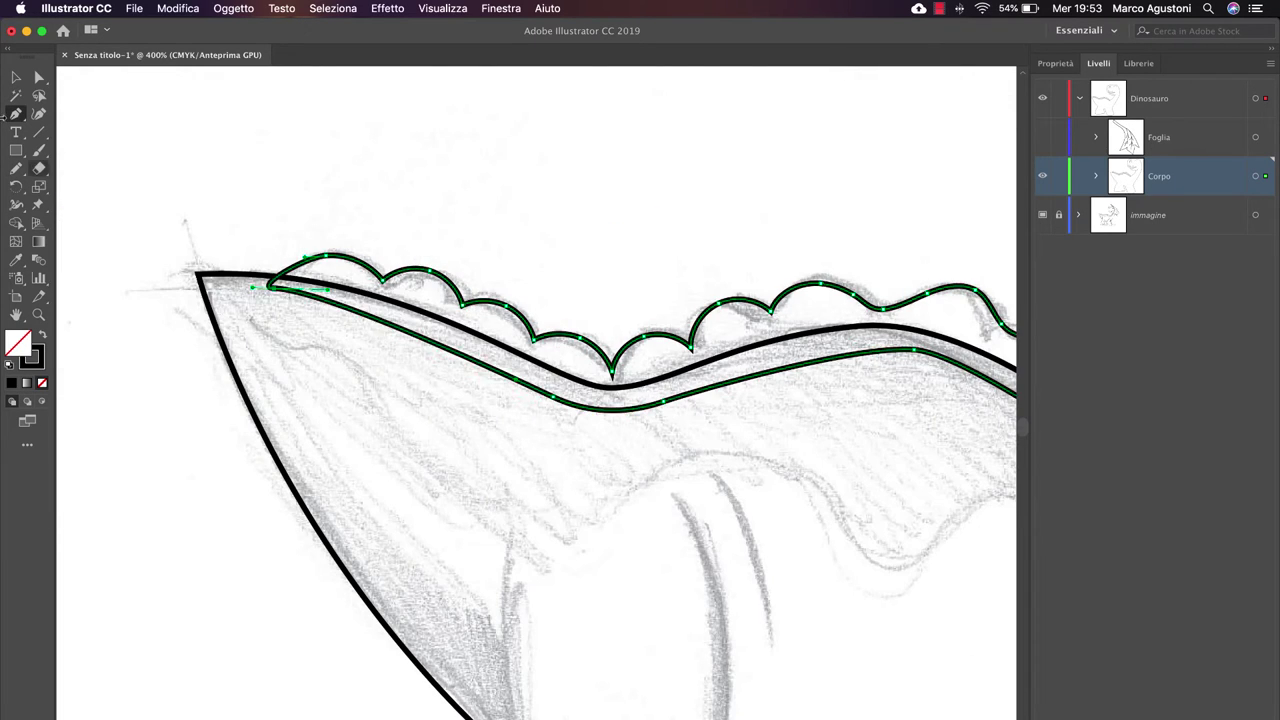
key("super+minus")
scroll(425, 247, "down", 5)
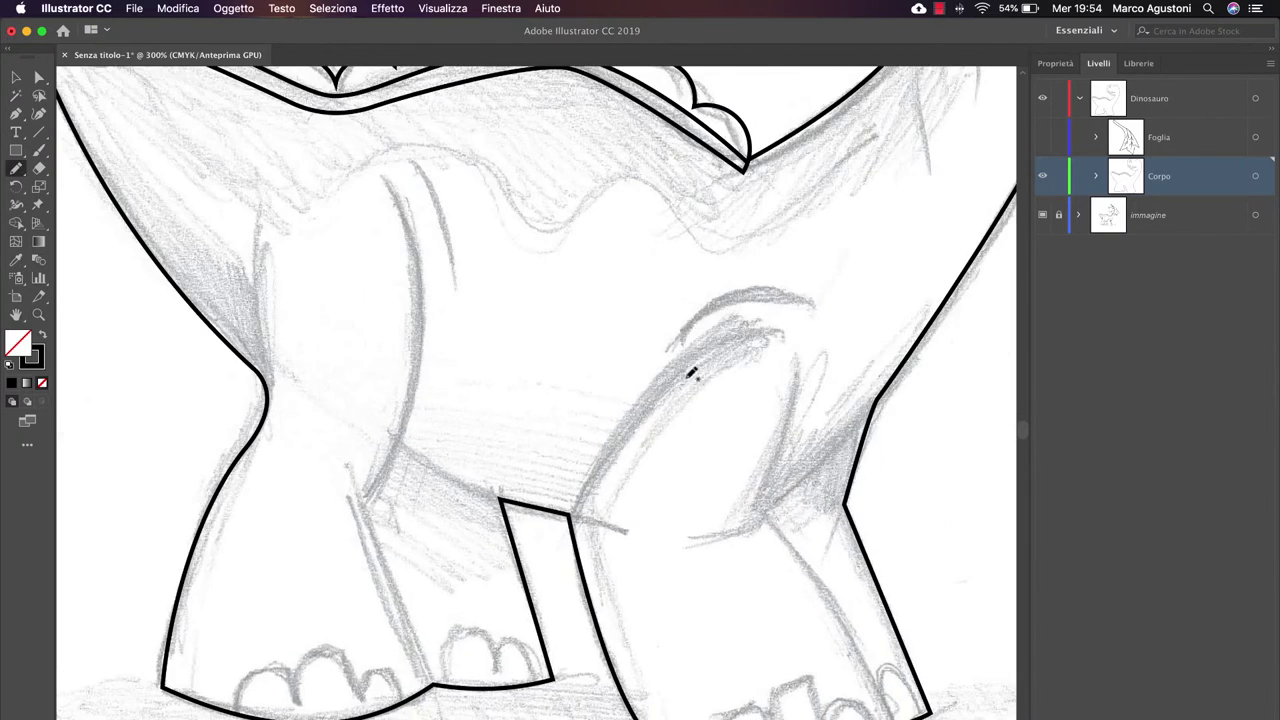
- Trace the hind leg's front and inner contours and the belly line with the Pen tool
key("p")
left_click_drag(328, 382, 324, 210)
left_click_drag(446, 183, 430, 508)
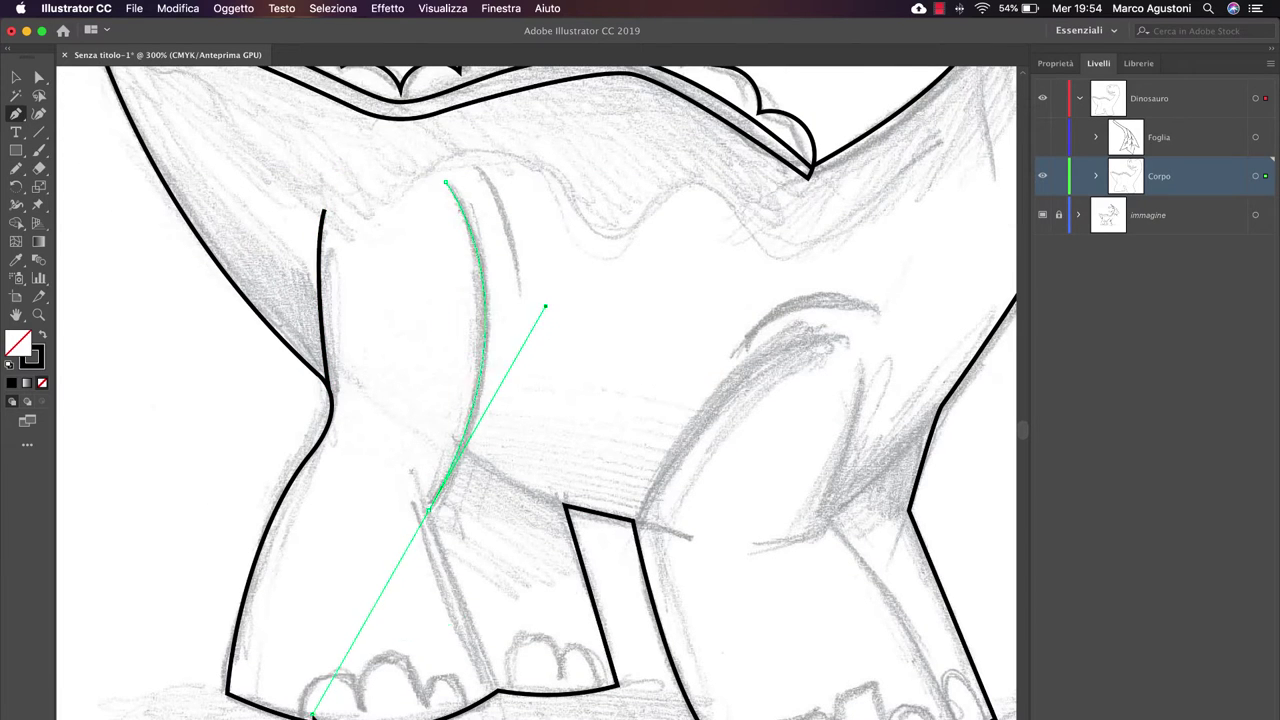
left_click(430, 510)
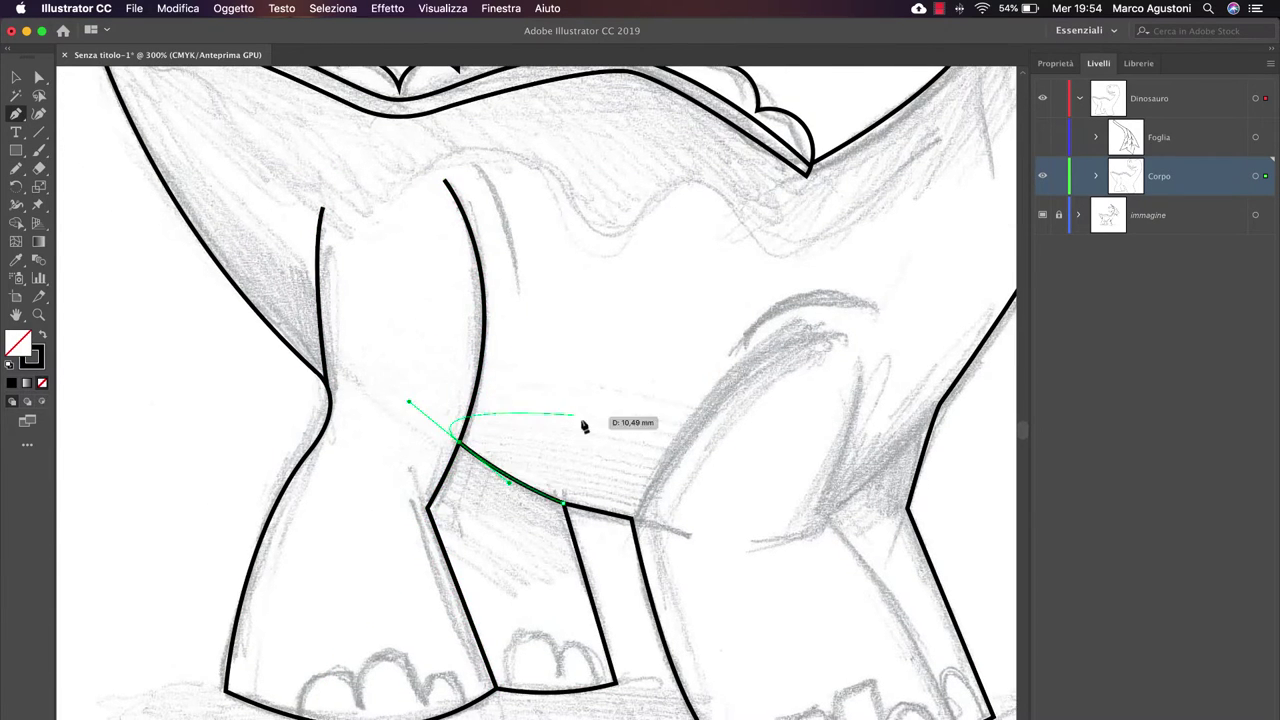
left_click(585, 430)
scroll(506, 483, "right", 5)
left_click(506, 483)
scroll(506, 483, "right", 3)
- Outline the front leg from its corner point up to the back contour
left_click(700, 690)
left_click_drag(568, 462, 497, 397)
left_click_drag(603, 308, 590, 255)
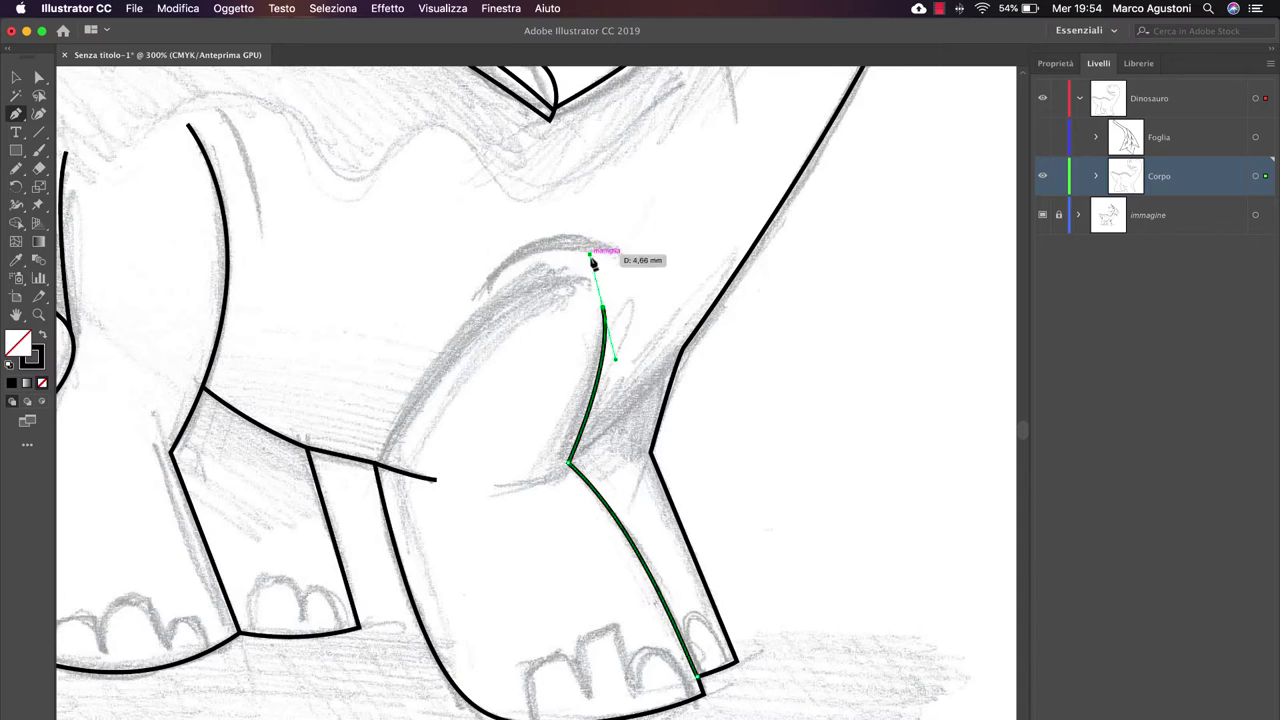
left_click(677, 357)
scroll(600, 400, "left", 2)
key("v")
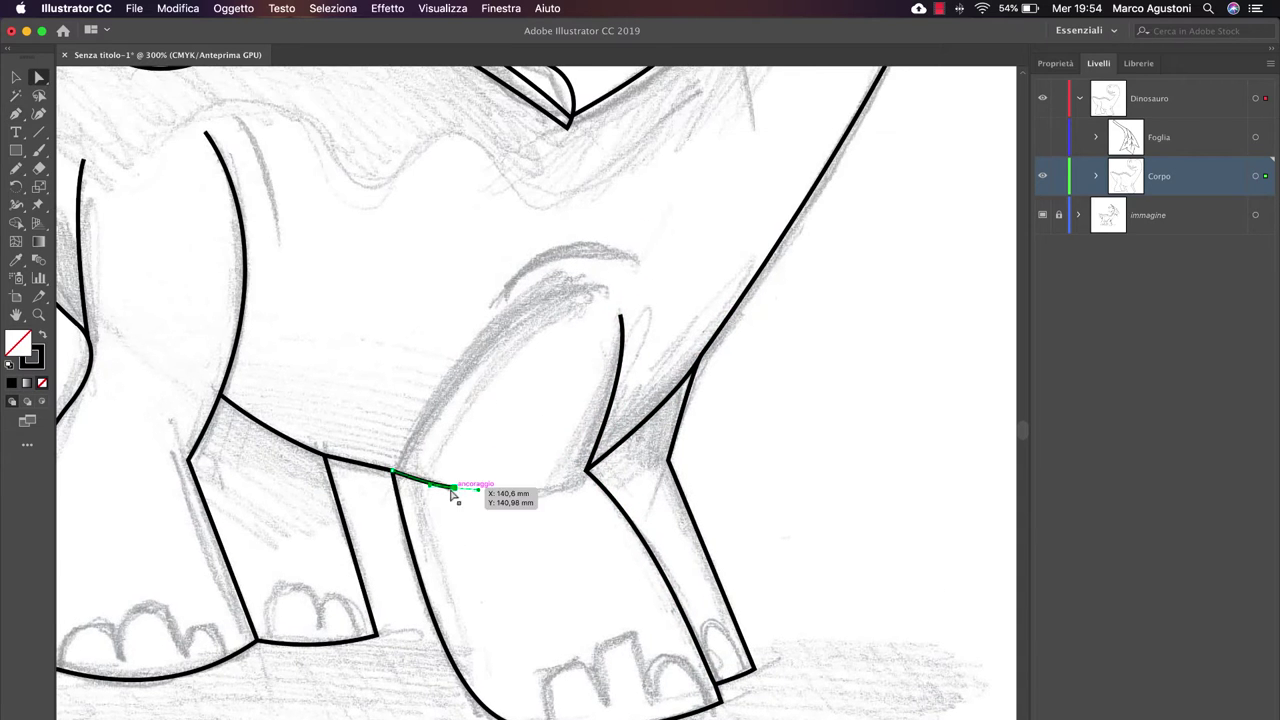
- Pencil curves from the back to the leg corner and over the front leg
key("n")
left_click_drag(603, 285, 400, 467)
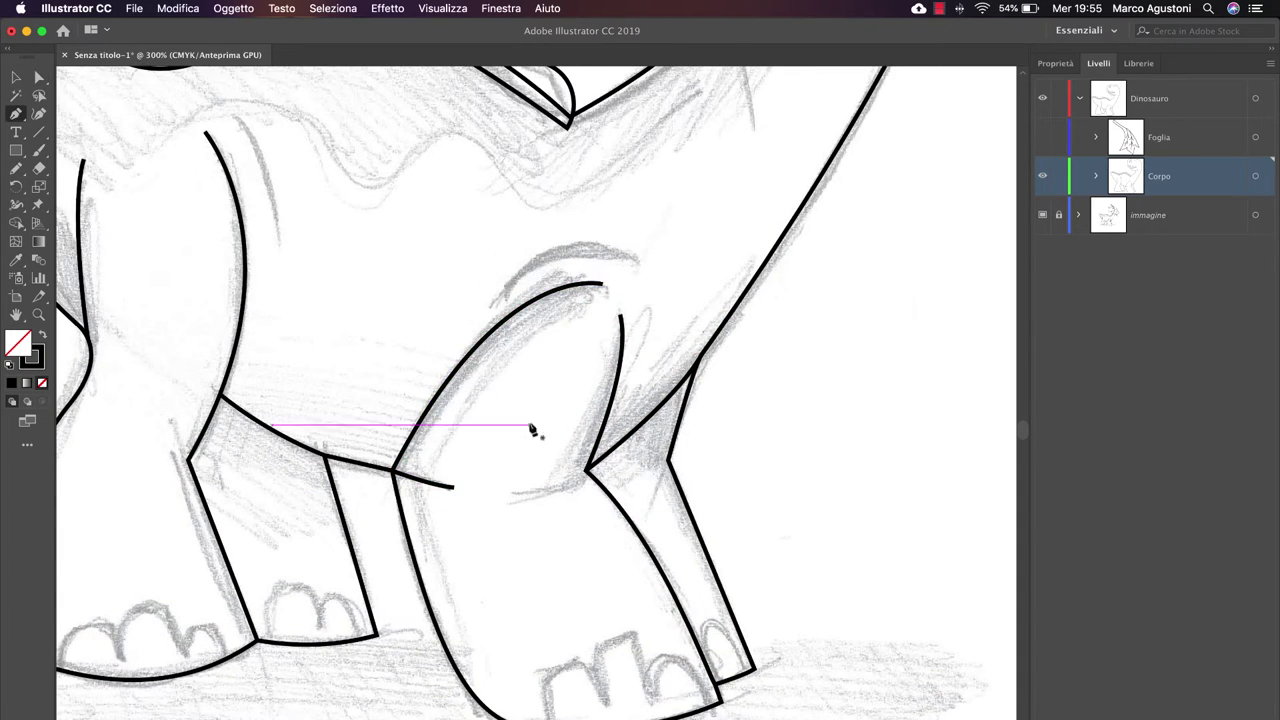
left_click_drag(497, 297, 640, 245)
- Zoom in on the head and trace the pupil's top arc
key("super+plus")
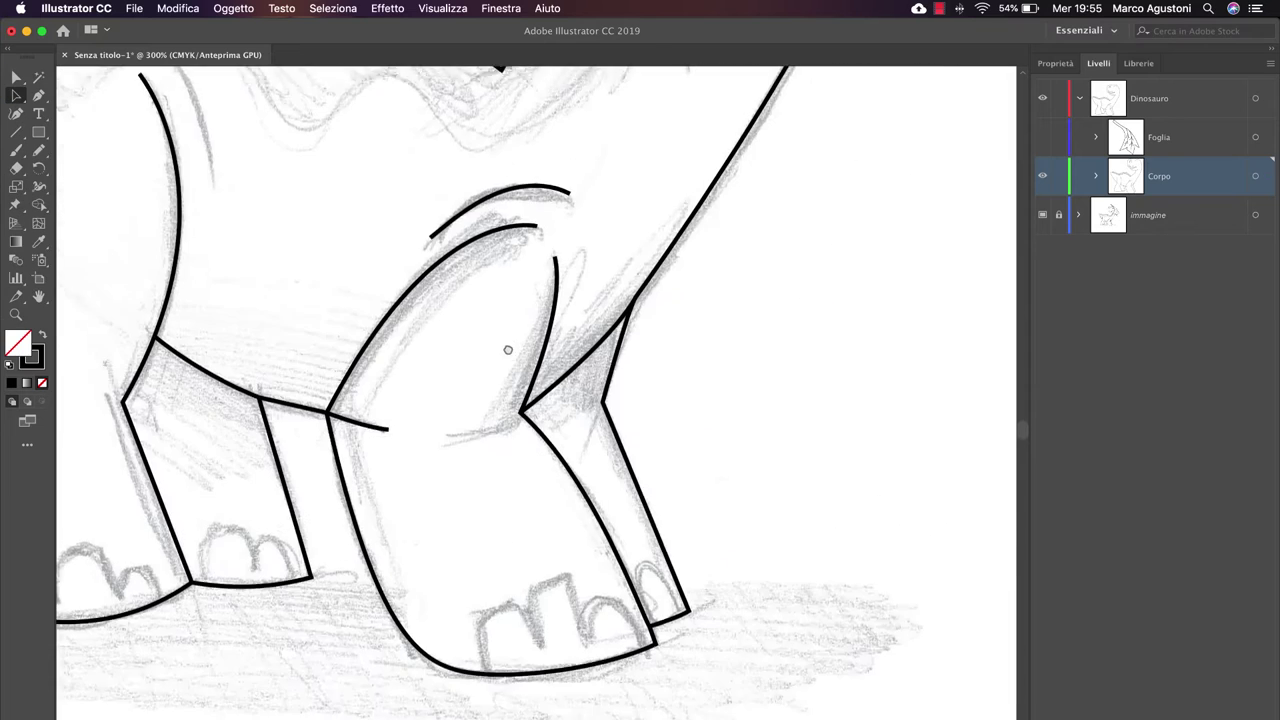
scroll(624, 287, "up", 10)
left_click_drag(502, 329, 472, 386)
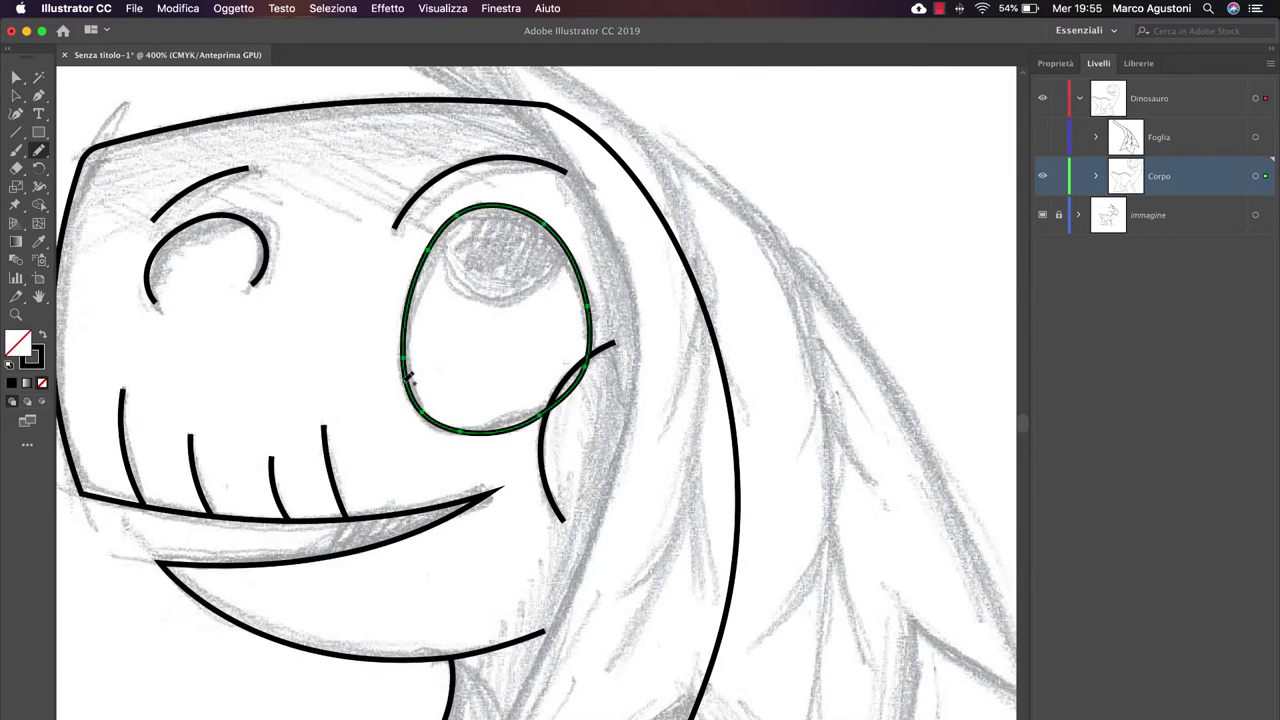
left_click(255, 297, "super")
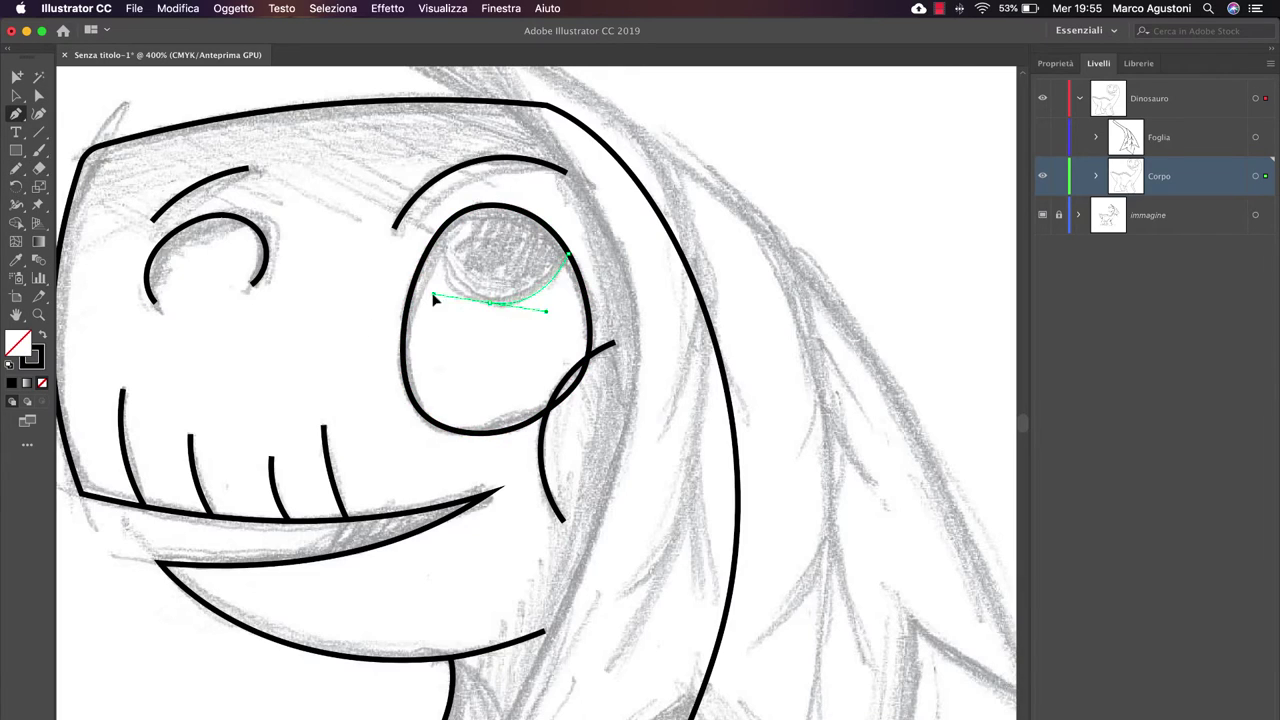
key("super+plus")
left_click_drag(525, 265, 628, 290)
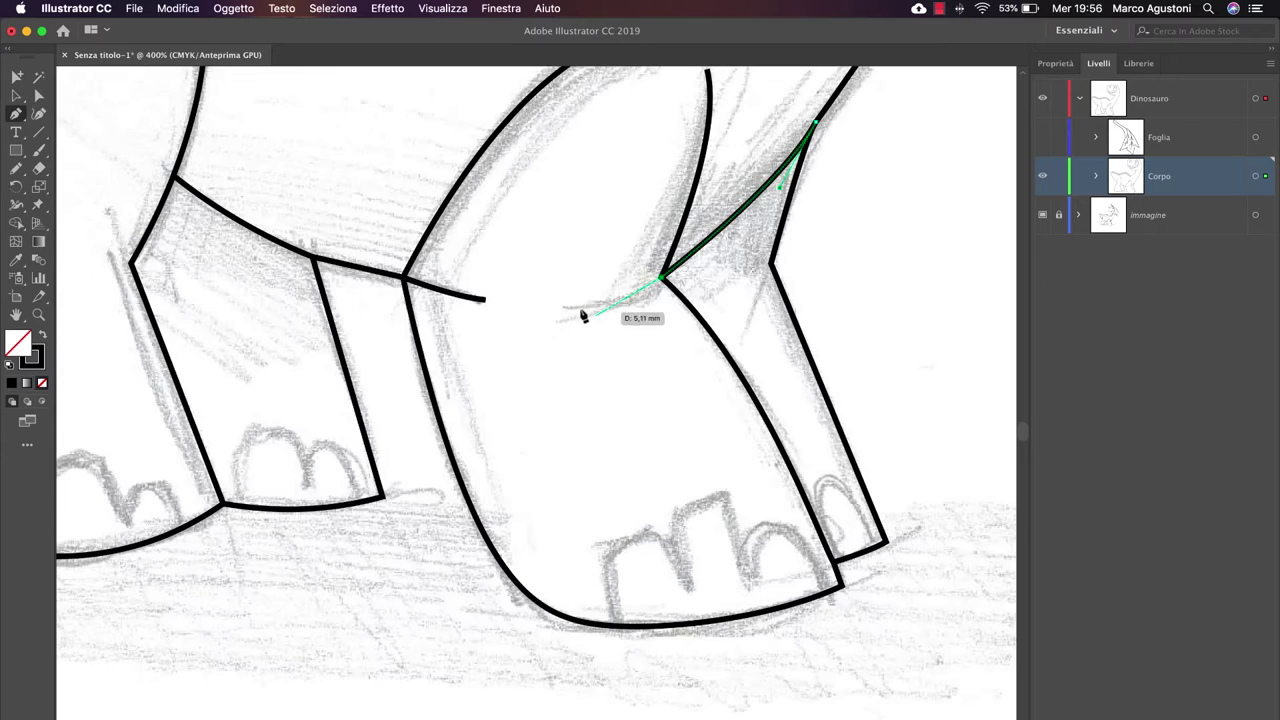
scroll(269, 380, "down", 5)
- Outline the right foot's toenail loop and toes at higher zoom
key("super+plus")
key("super+plus")
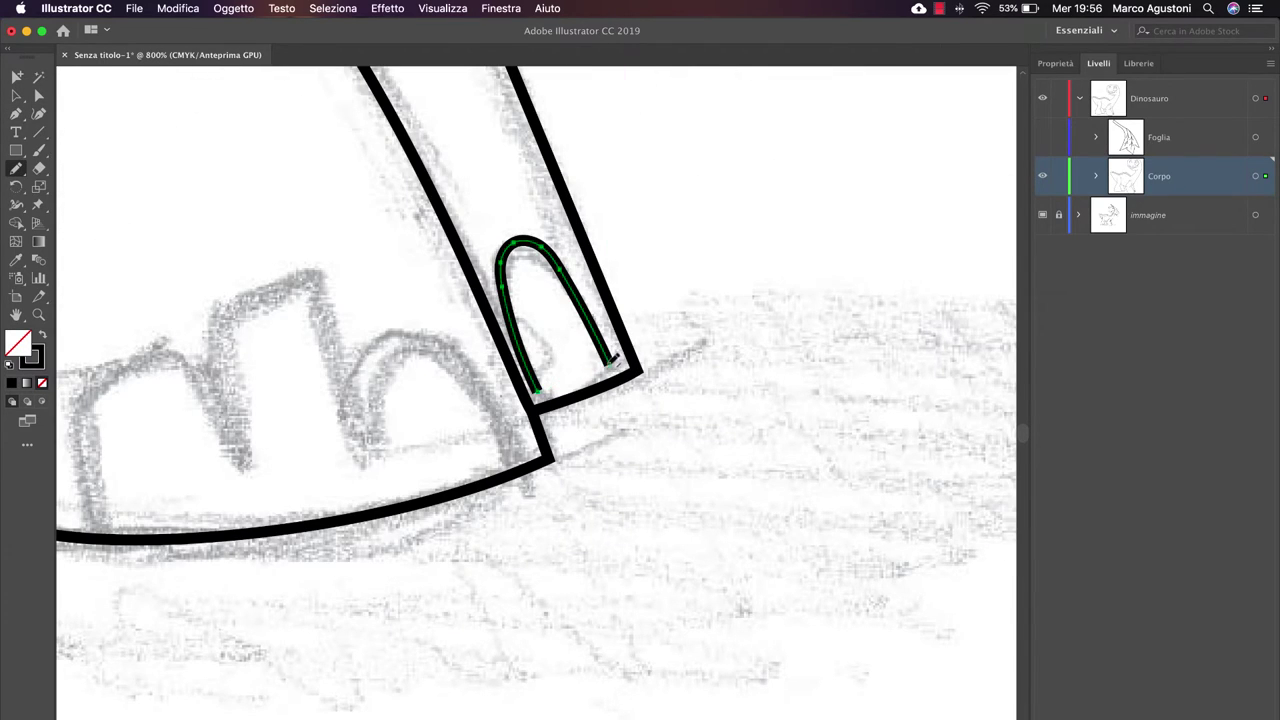
left_click_drag(612, 362, 540, 390)
scroll(600, 360, "left", 4)
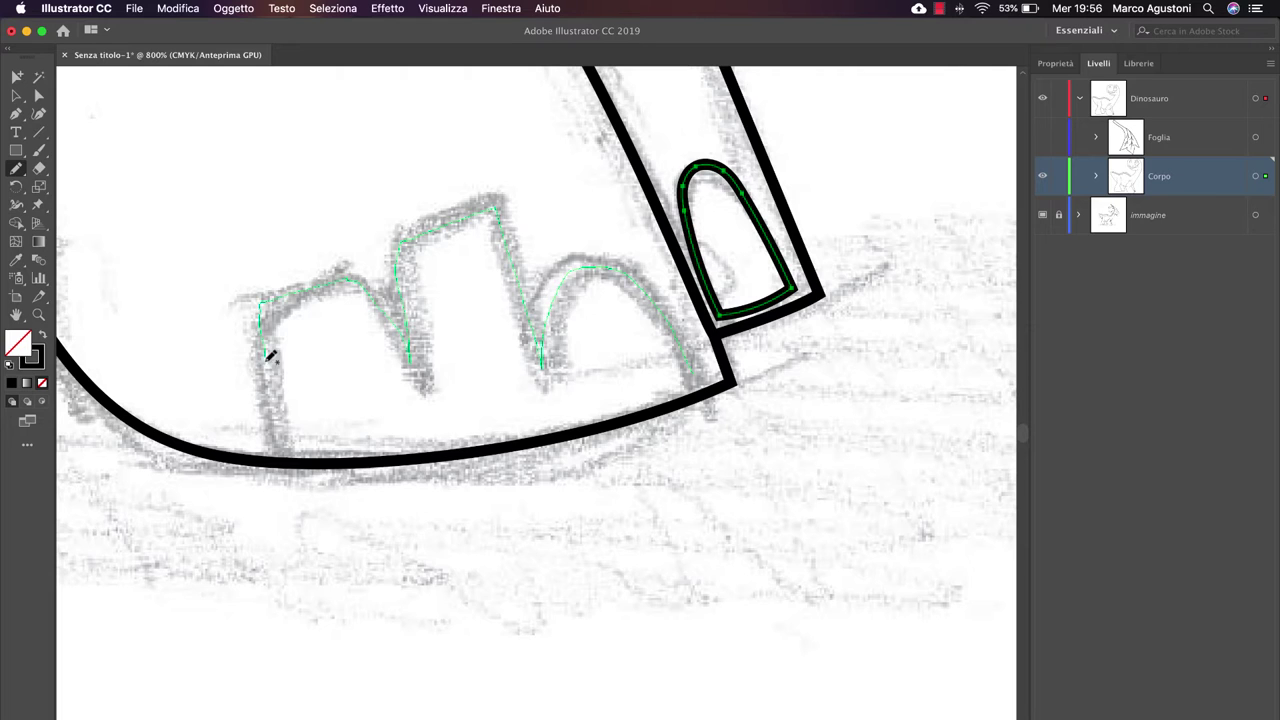
left_click_drag(268, 354, 286, 436)
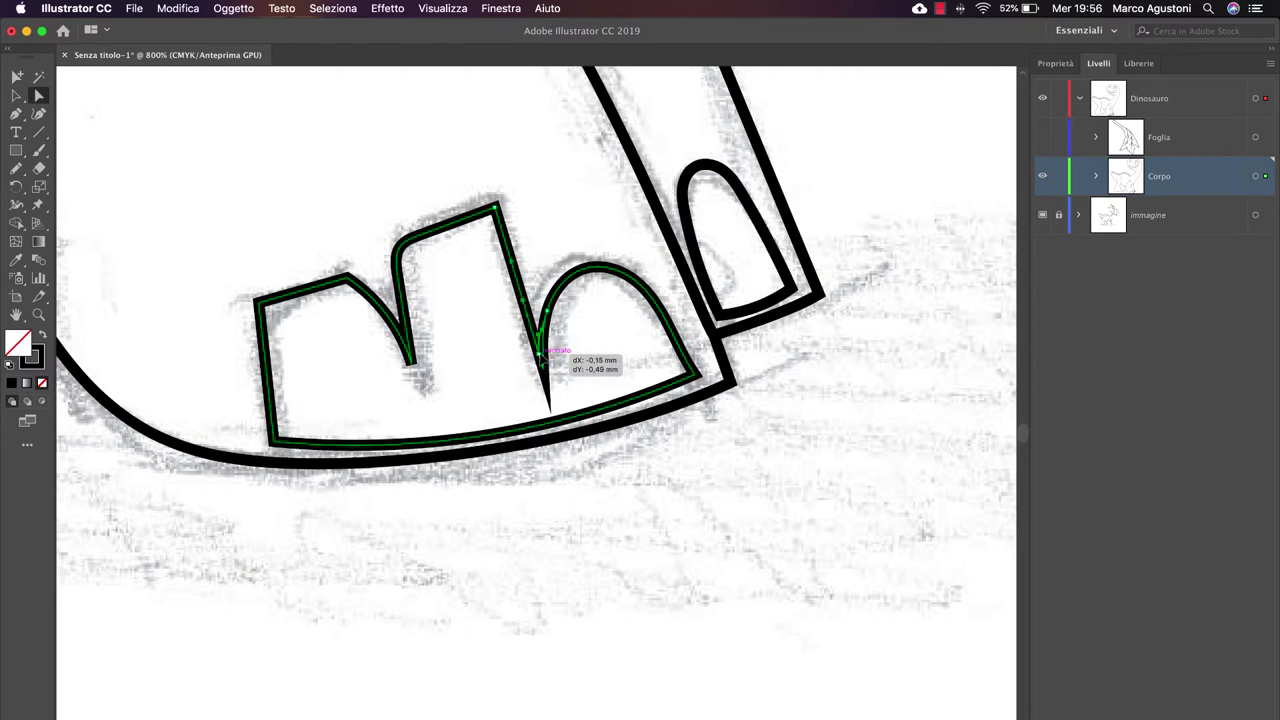
scroll(547, 215, "up", 10)
- Pencil the other foot's toe base line and close its toe outline
key("n")
left_click_drag(648, 392, 520, 401)
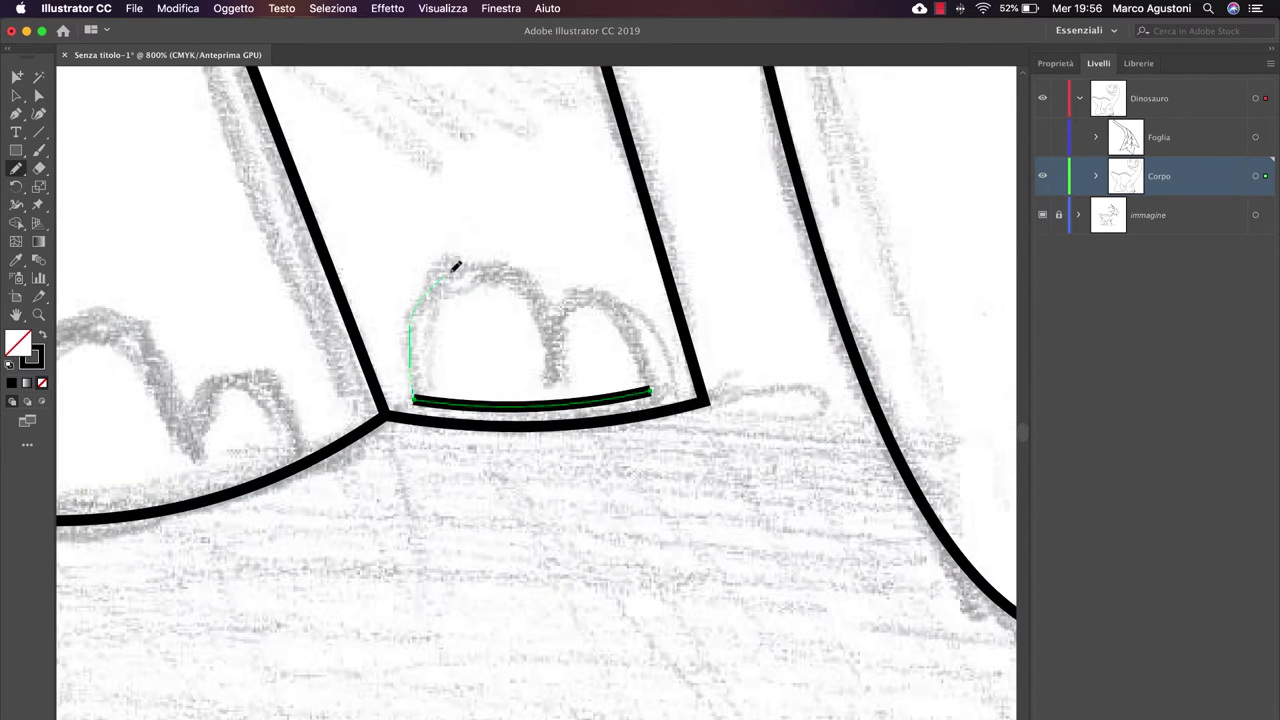
scroll(598, 412, "left", 6)
mouse_move(645, 345)
left_mouse_down()
mouse_move(650, 390)
mouse_move(596, 418)
left_mouse_up()
scroll(598, 410, "down", 5)
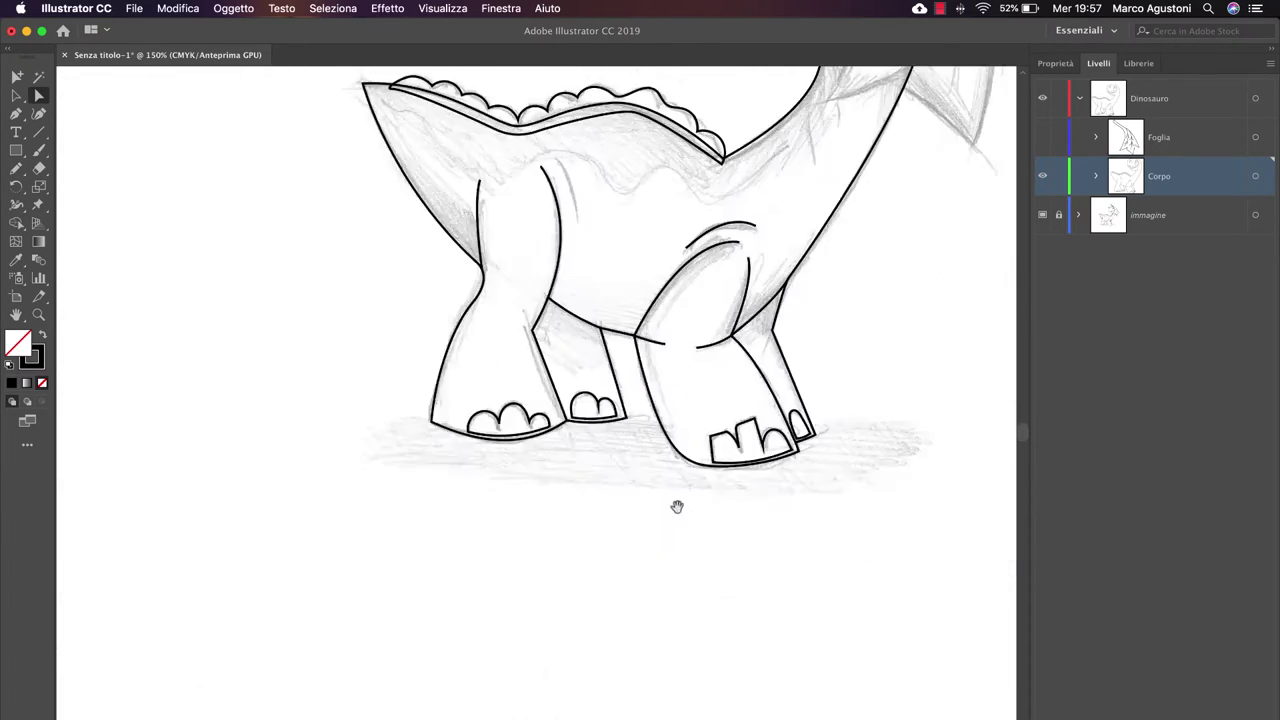
scroll(601, 326, "up", 3)
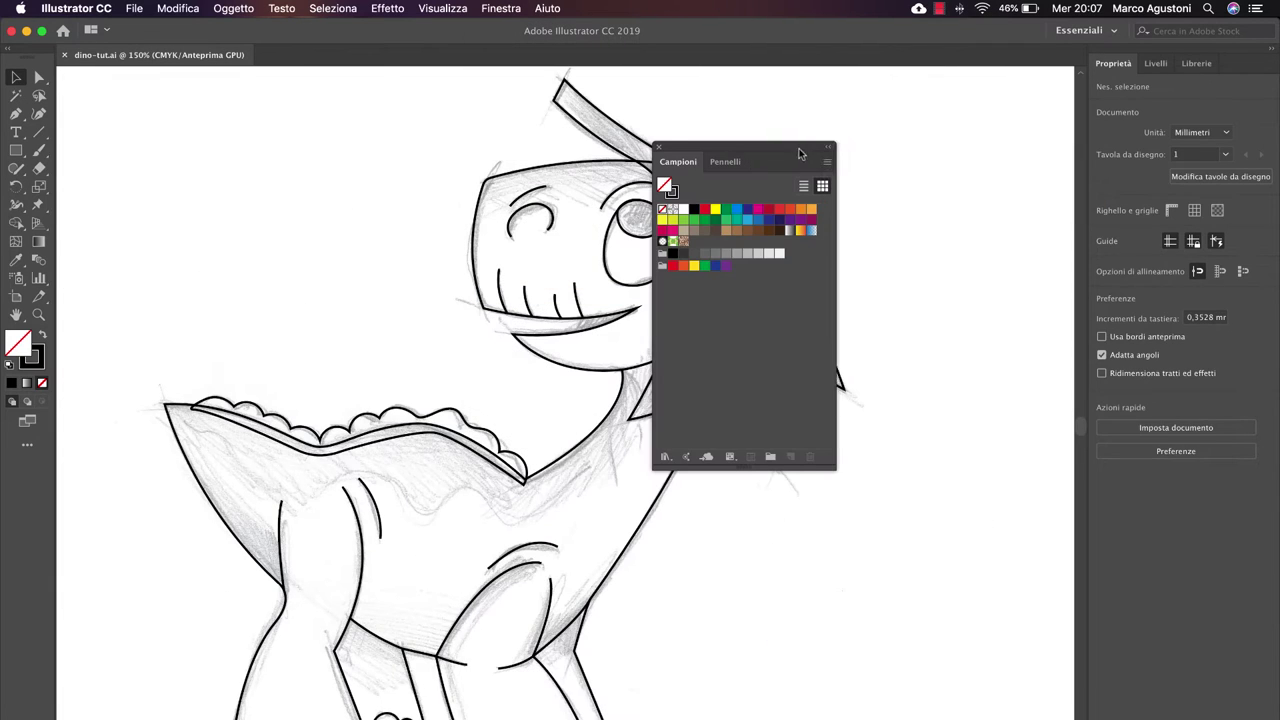
- Load the dinosauro_palette swatch library and dock it below the Swatches panel
left_click_drag(799, 153, 957, 95)
left_click(984, 104)
mouse_move(1067, 411)
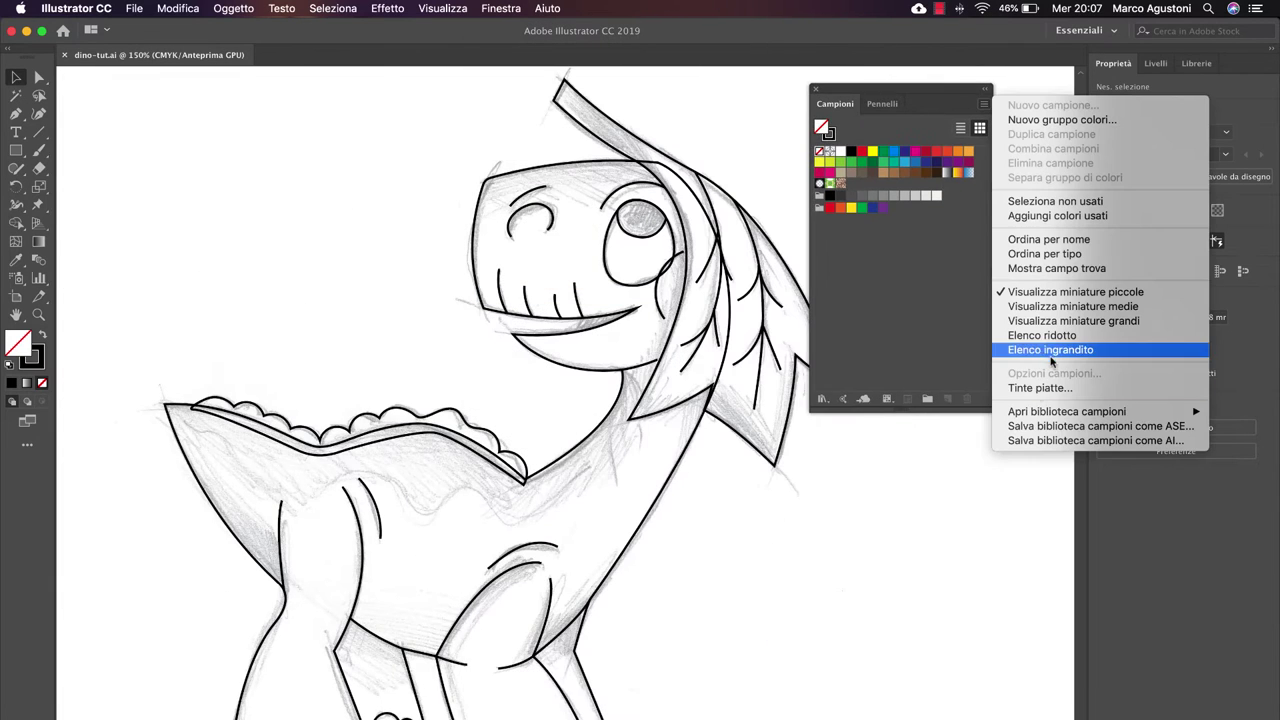
left_click(873, 710)
left_click_drag(947, 380, 980, 268)
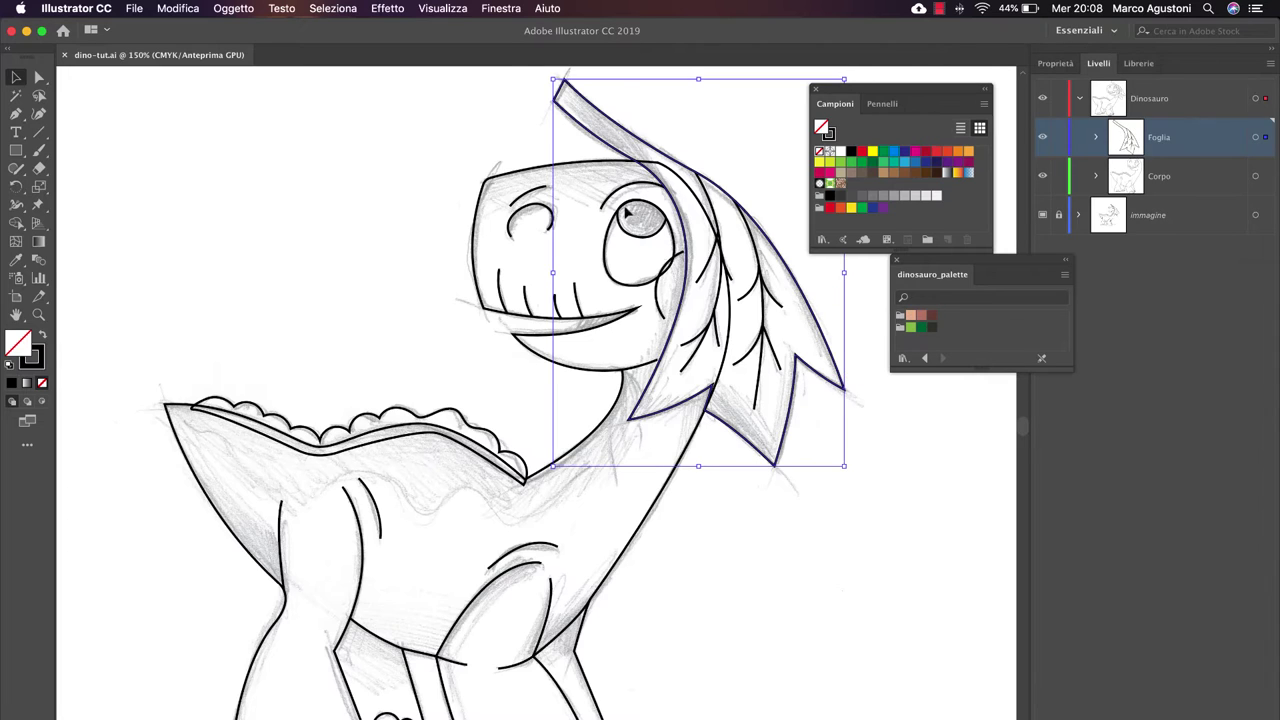
- Apply a Freeform gradient to the leaf from the Gradient panel
double_click(38, 243)
left_click_drag(263, 108, 248, 108)
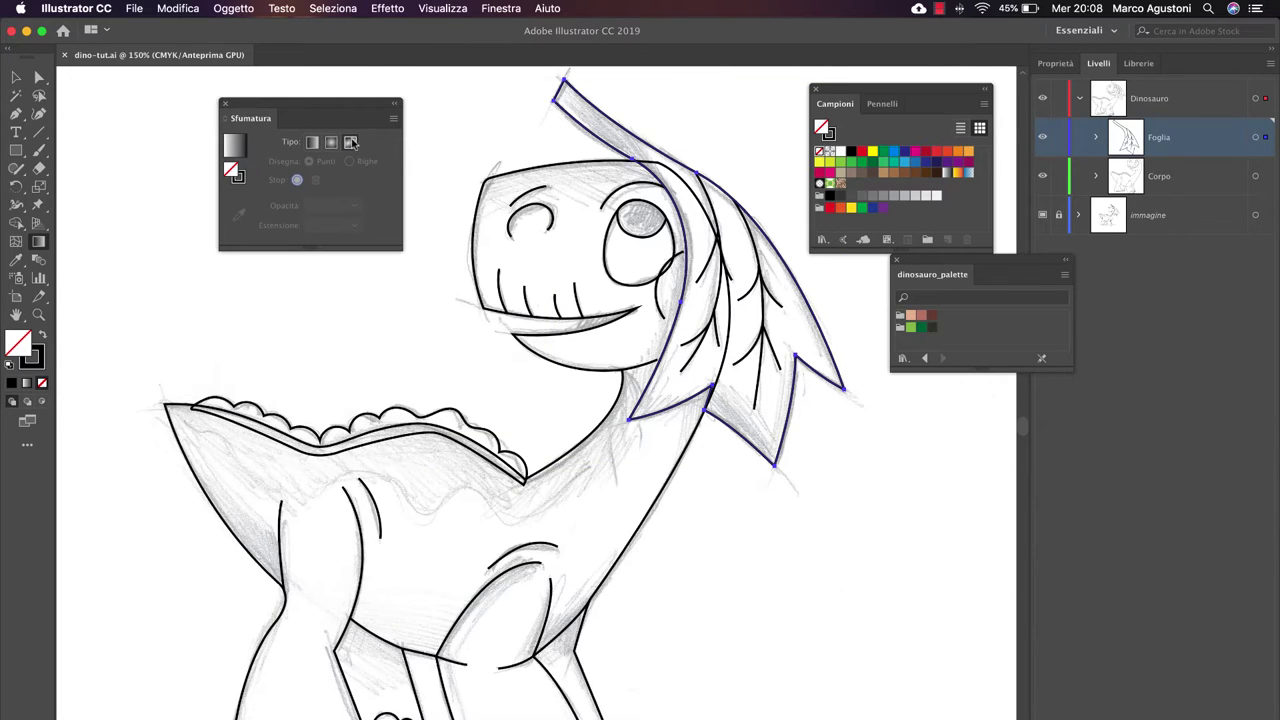
left_click(351, 143)
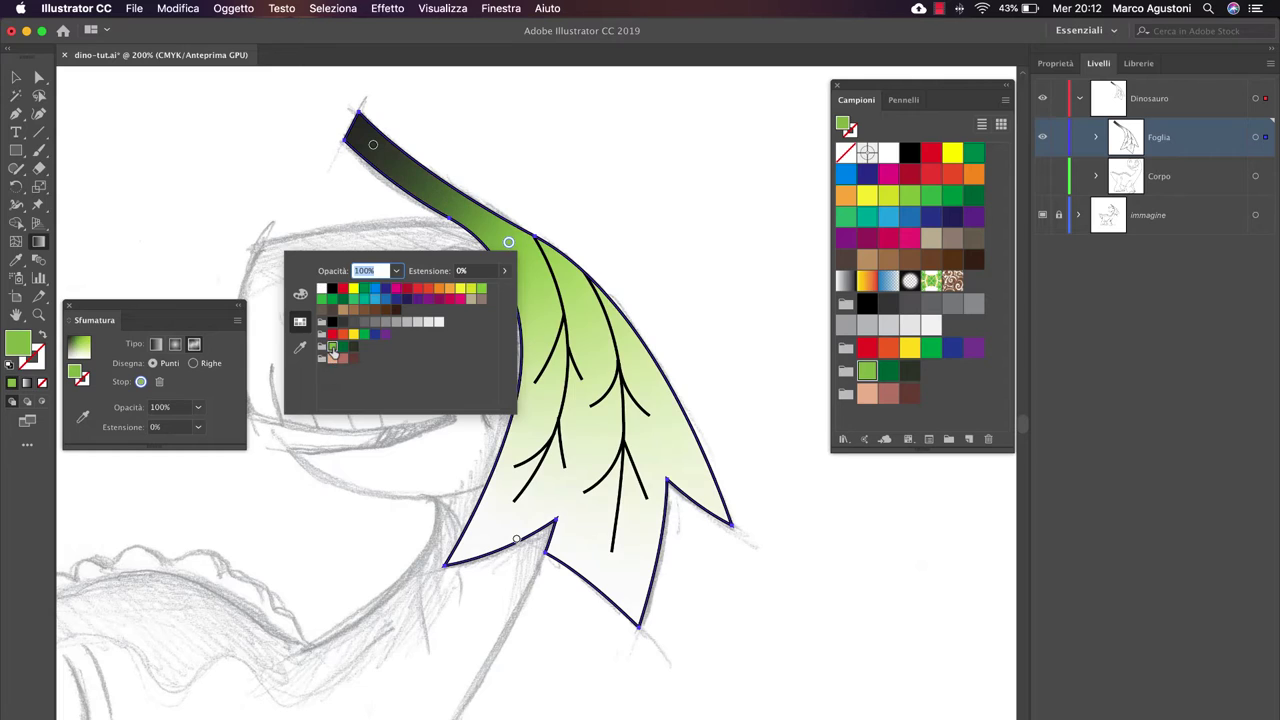
- Colour the leaf's gradient points: dark lower, light green middle, dark green near the stem
double_click(626, 592)
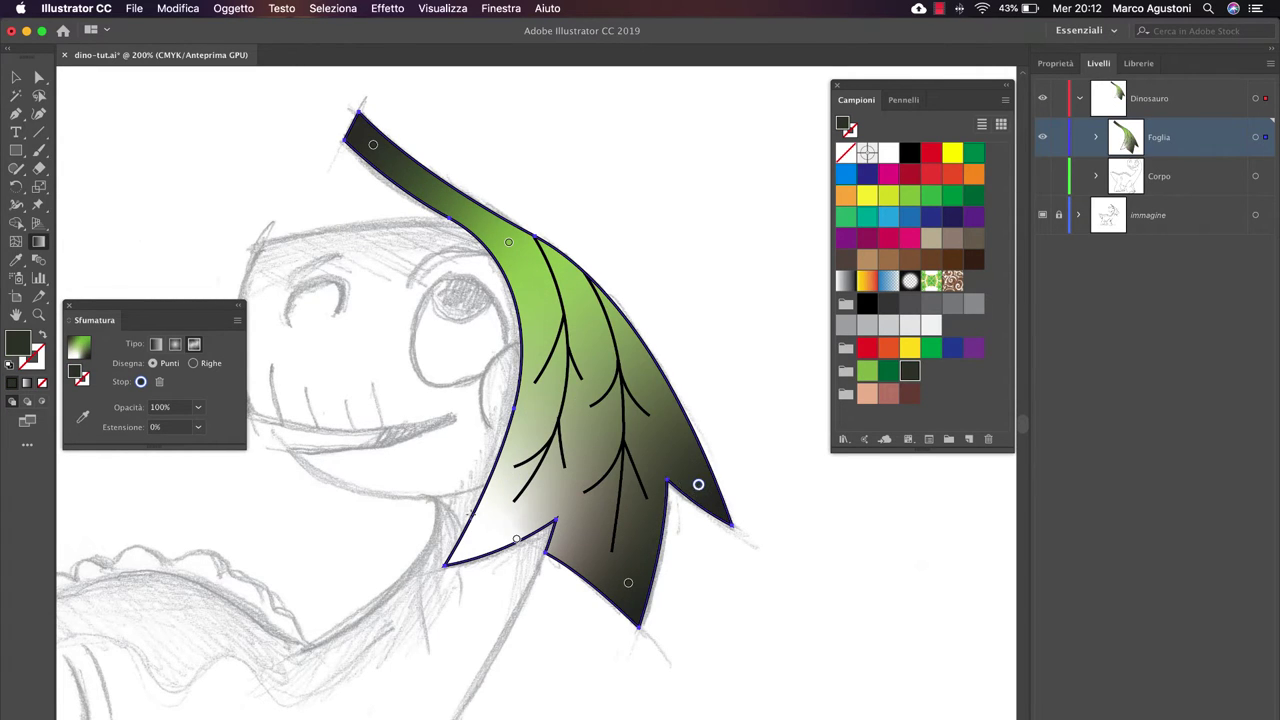
left_click_drag(516, 538, 586, 428)
double_click(586, 428)
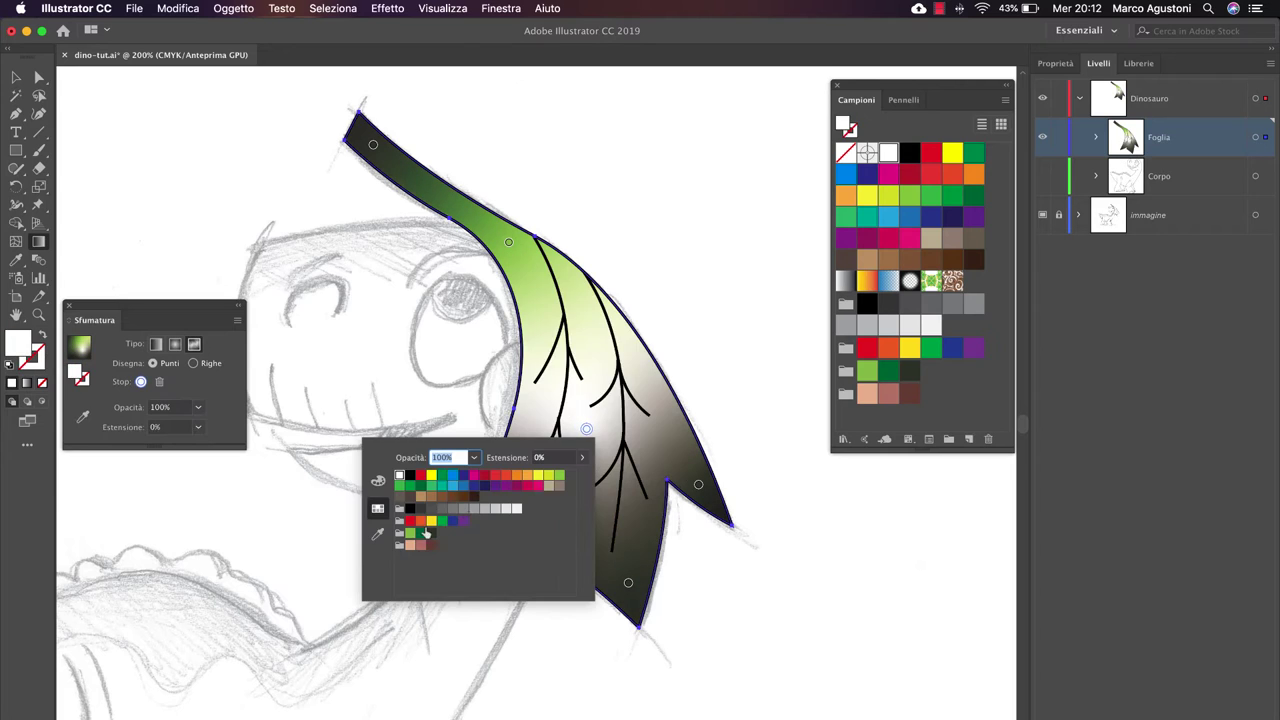
left_click(423, 532)
double_click(578, 280)
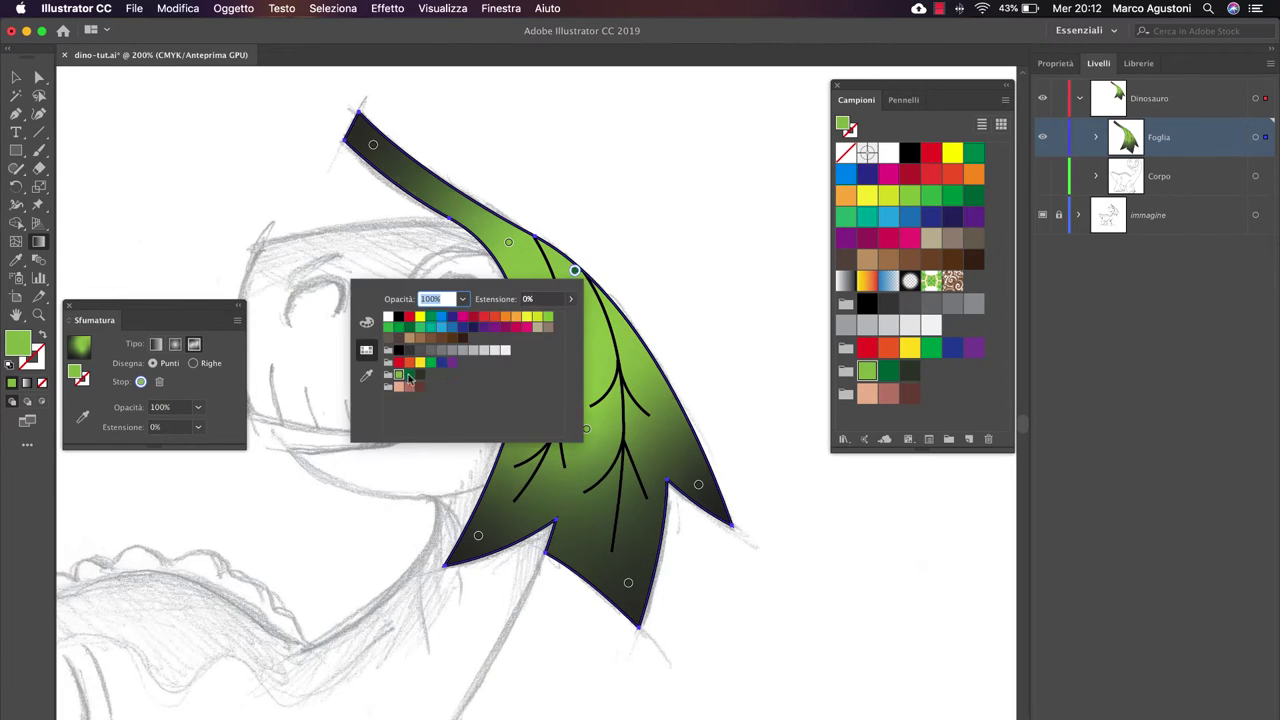
left_click(495, 332)
left_click_drag(576, 280, 549, 250)
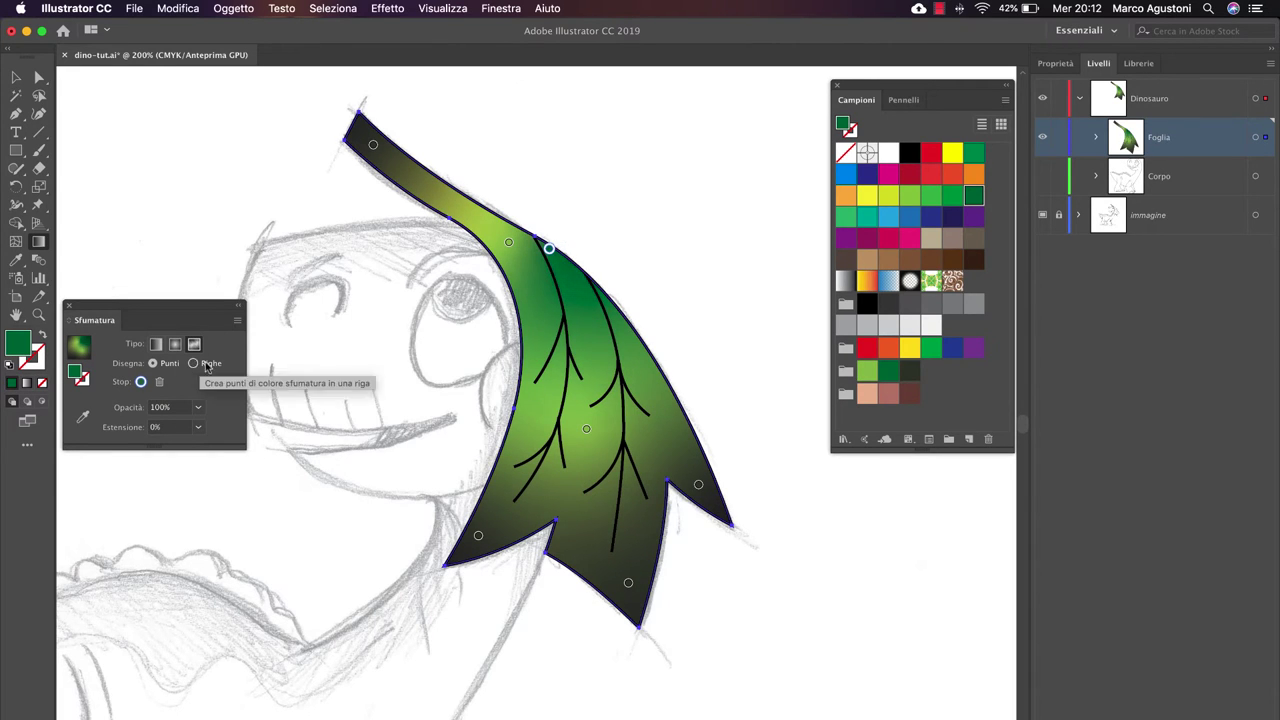
- Add dark and green gradient points along the leaf's right edge
left_click(627, 344)
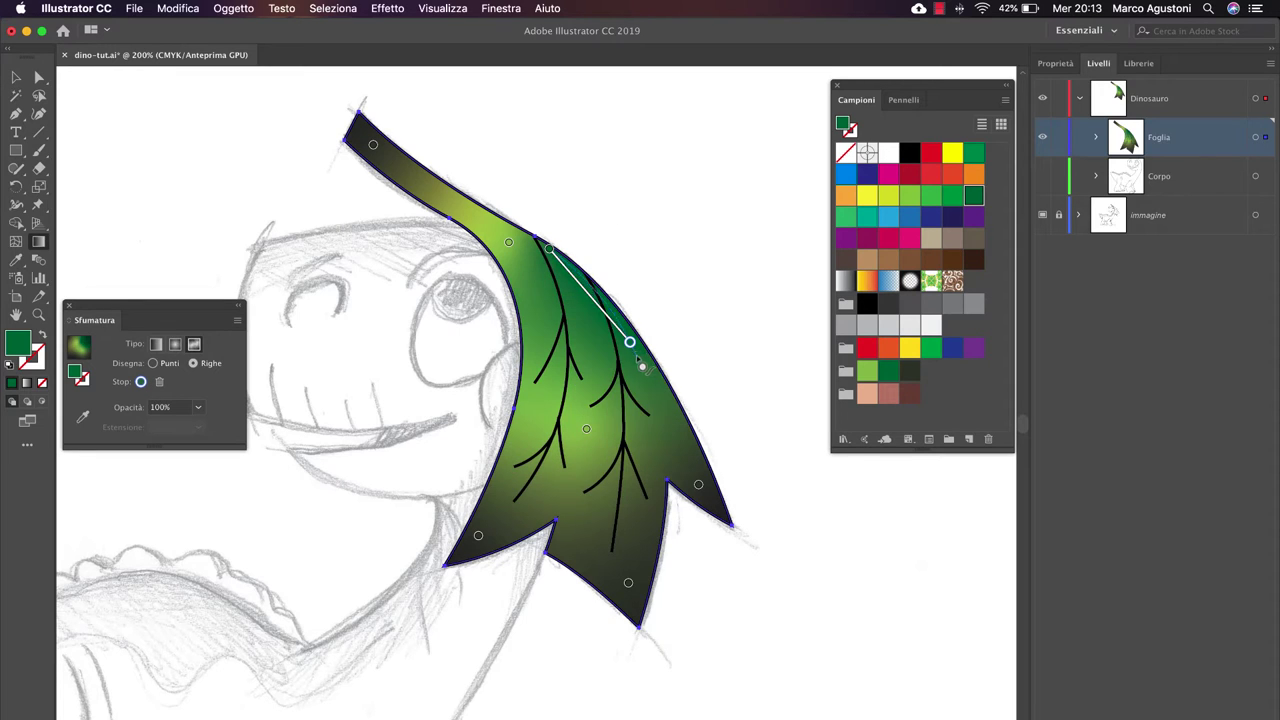
left_click_drag(566, 270, 600, 302)
double_click(600, 302)
key("Escape")
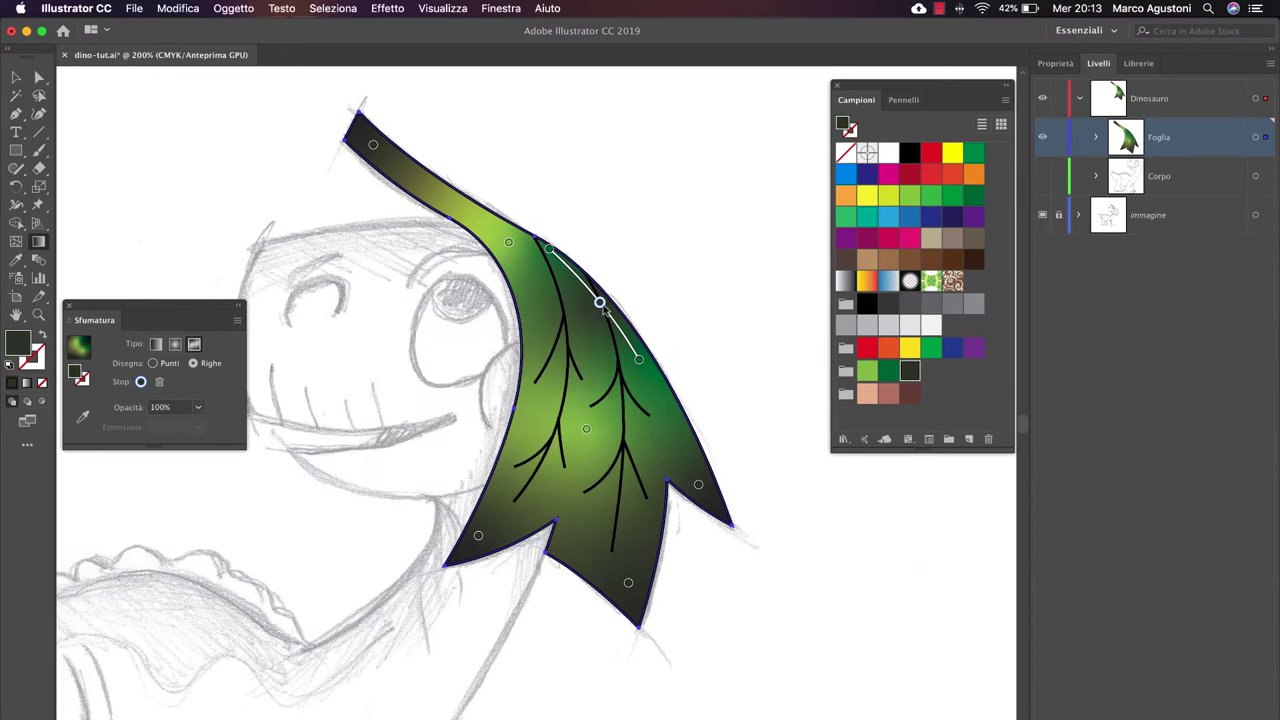
double_click(624, 334)
left_click(531, 379)
key("Escape")
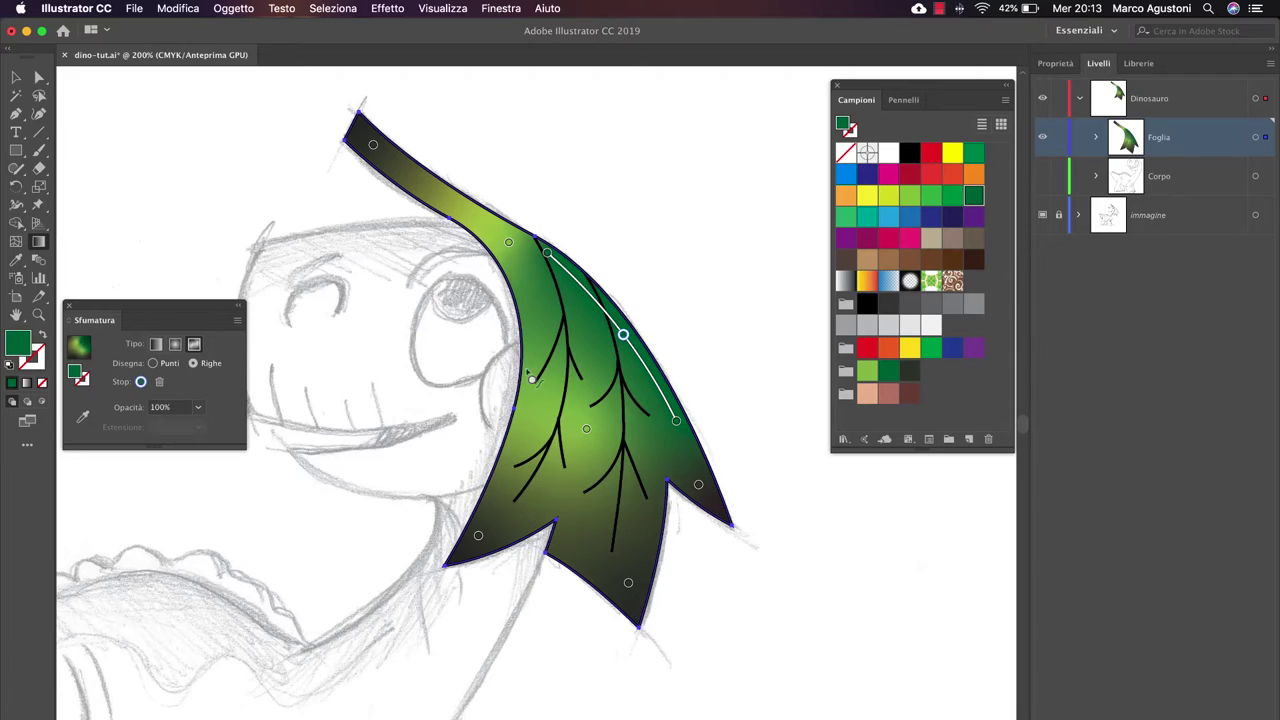
double_click(591, 339)
left_click(498, 384)
key("Escape")
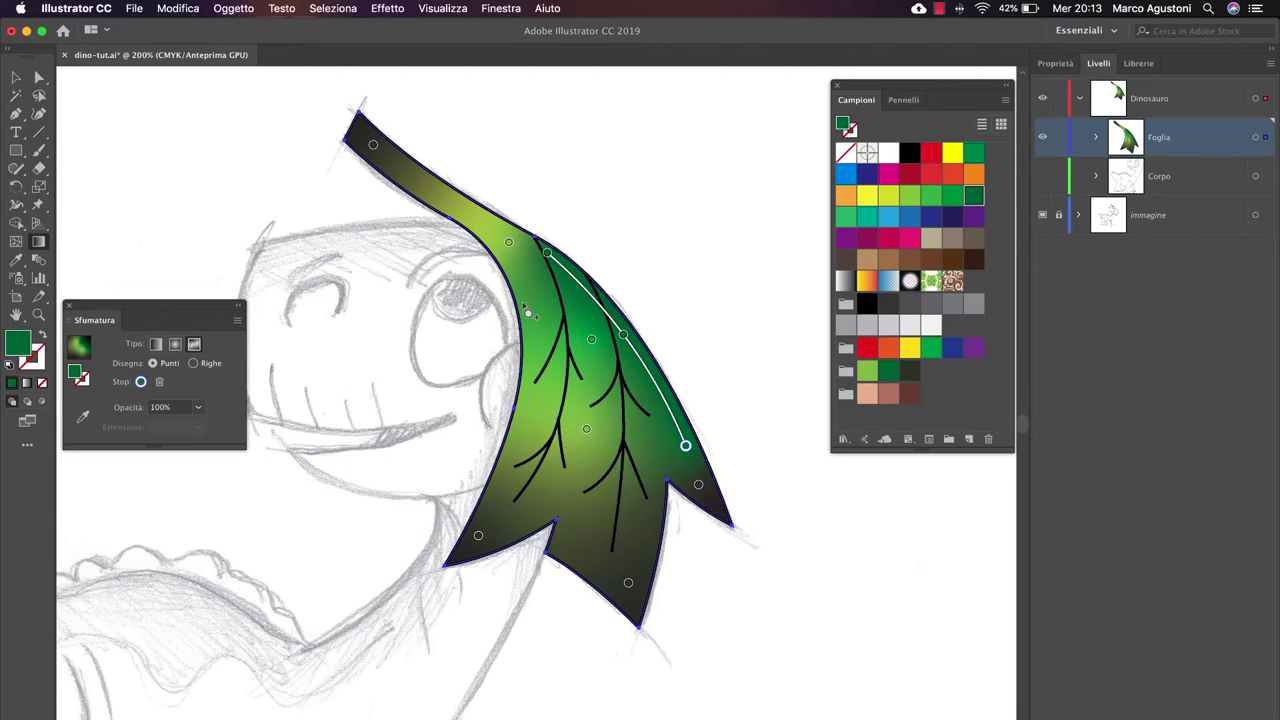
- Add a line of gradient points along the leaf's left edge in Lines mode
left_click(193, 363)
left_click(519, 288)
left_click(528, 364)
left_click(512, 444)
key("Escape")
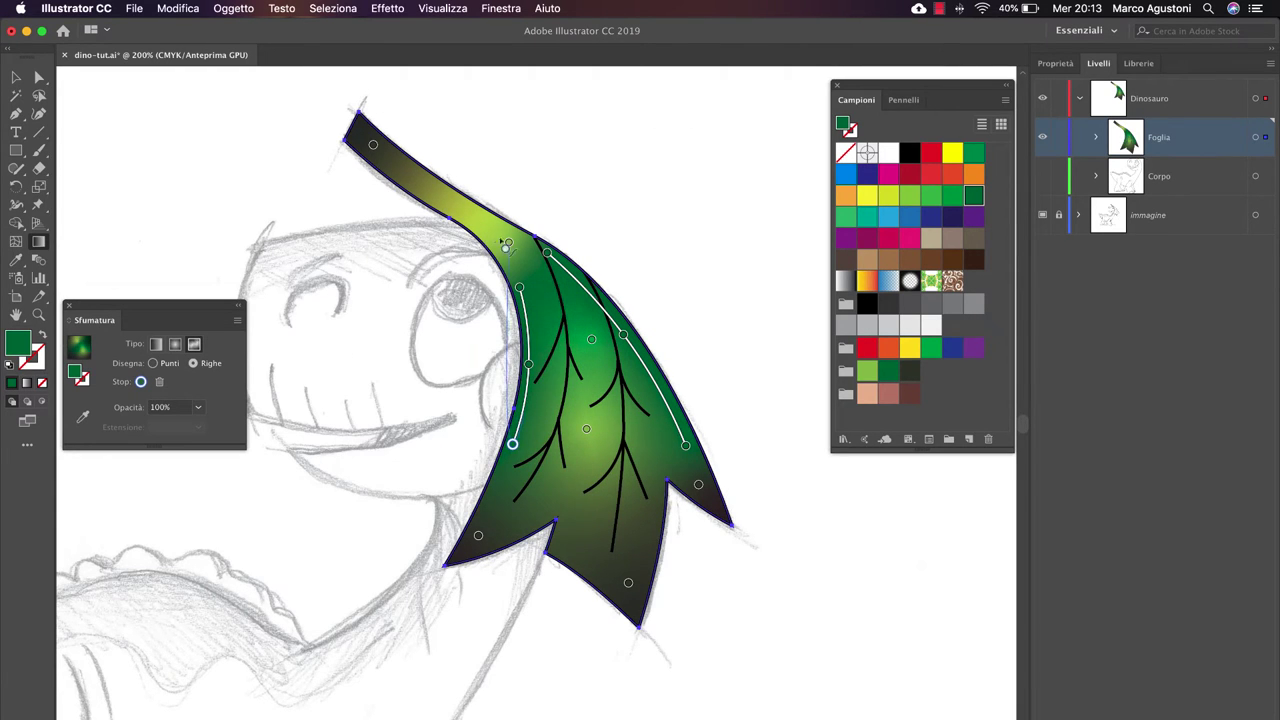
- Add a dark gradient point on the stem where it meets the leaf
double_click(488, 228)
key("Escape")
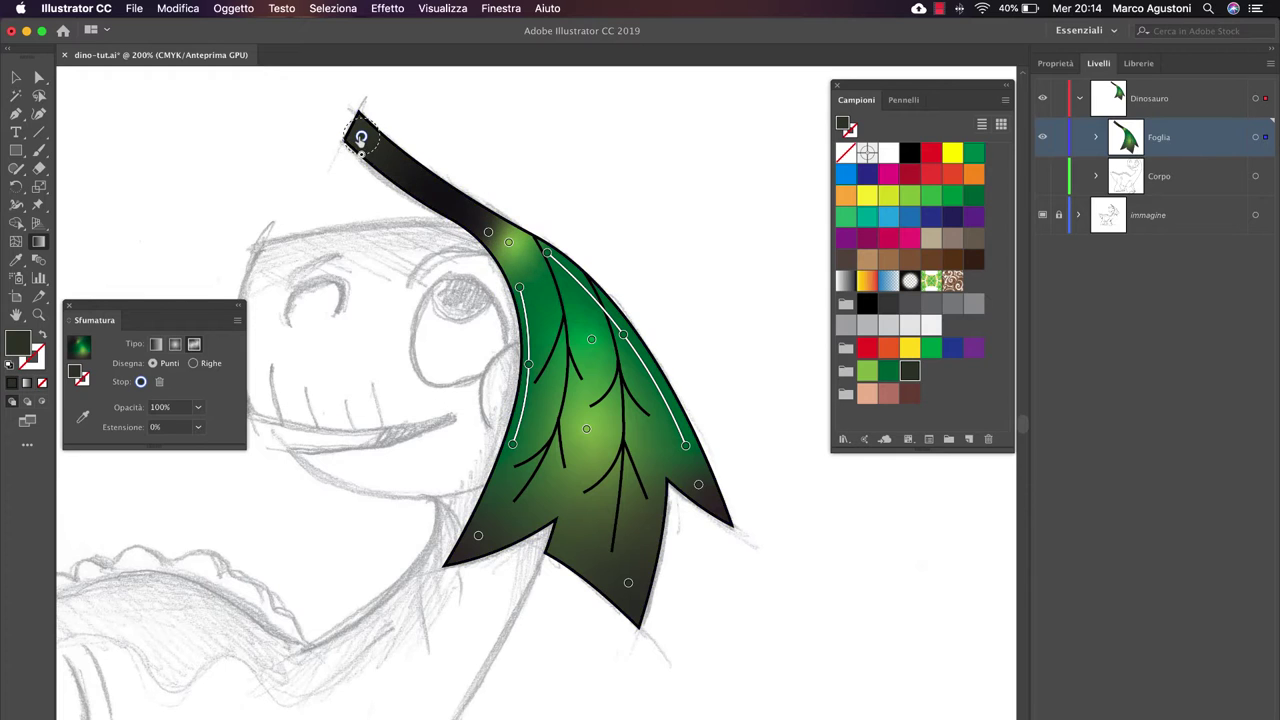
double_click(361, 137)
double_click(488, 232)
key("Escape")
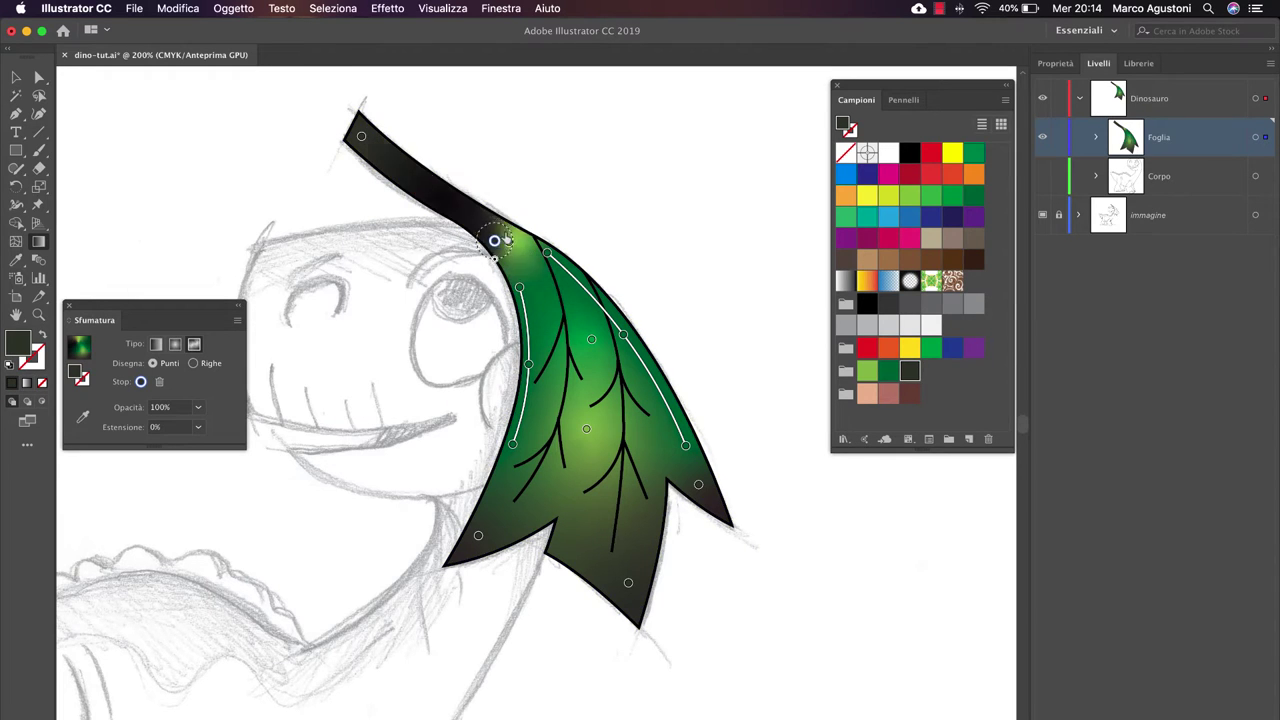
- Enlarge the light-green glow's spread and select the dark outer points
key("super+plus")
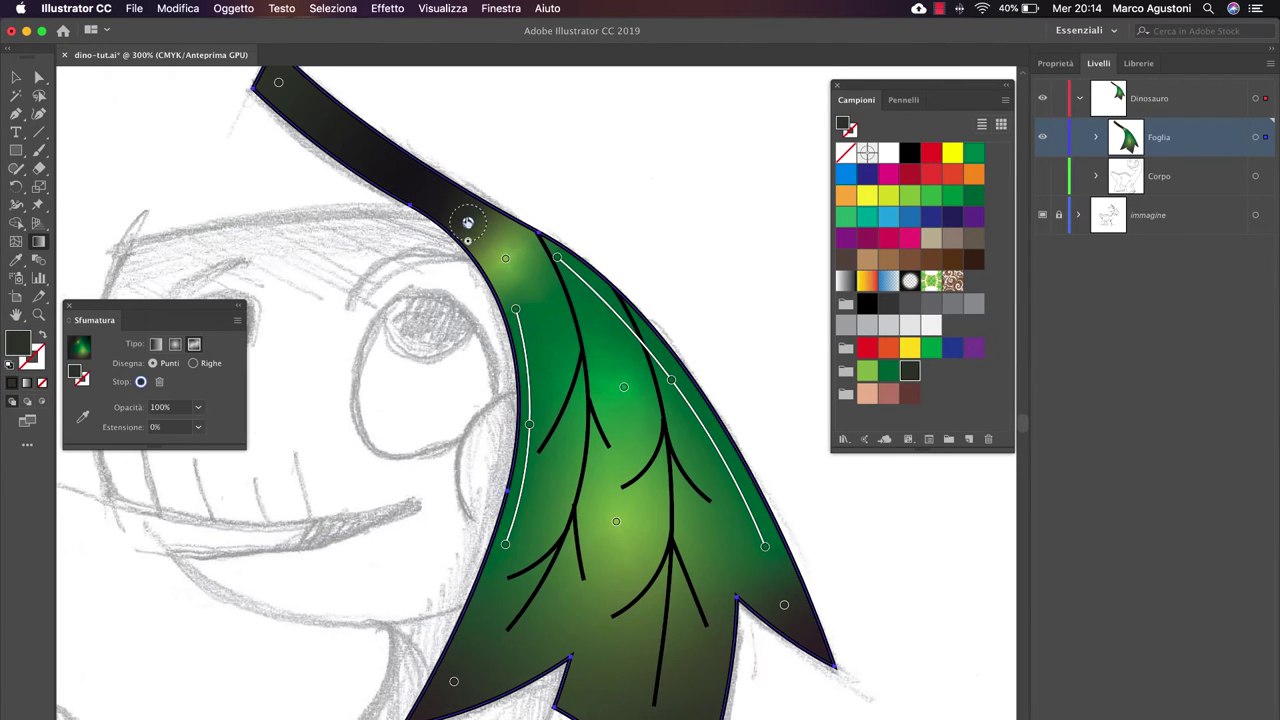
left_click(463, 227)
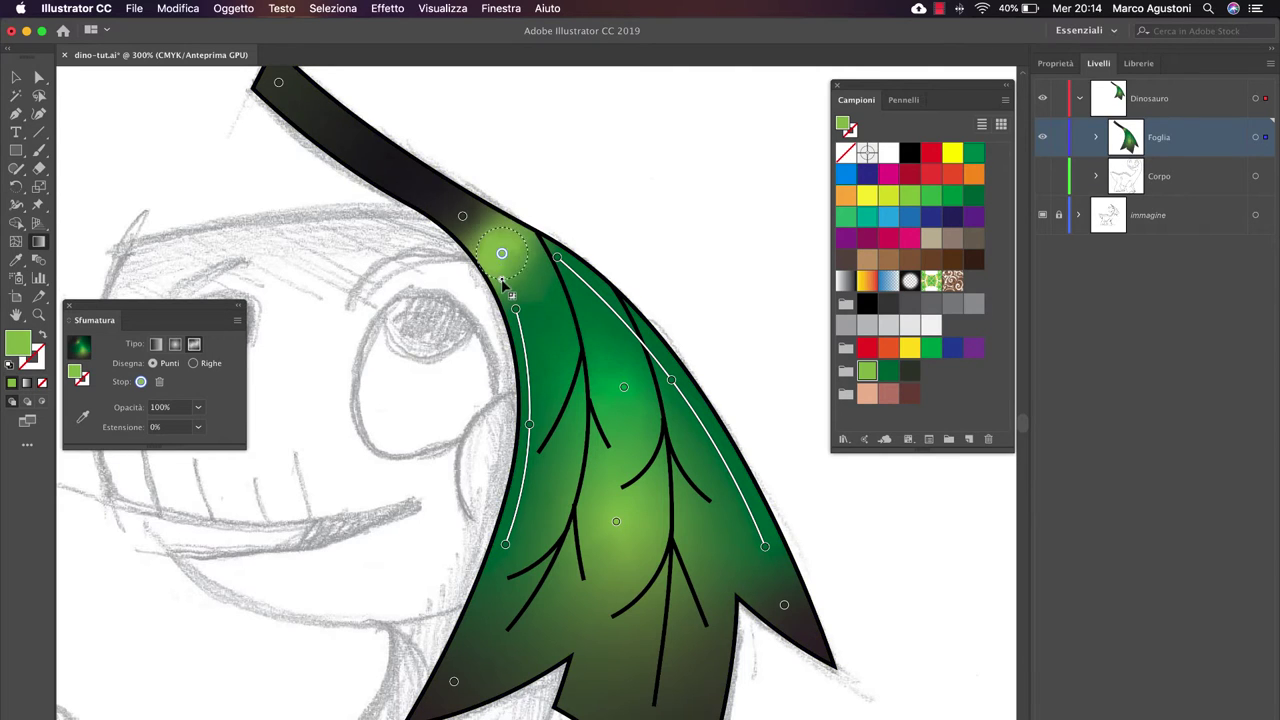
left_click_drag(616, 521, 626, 526)
left_click(784, 604)
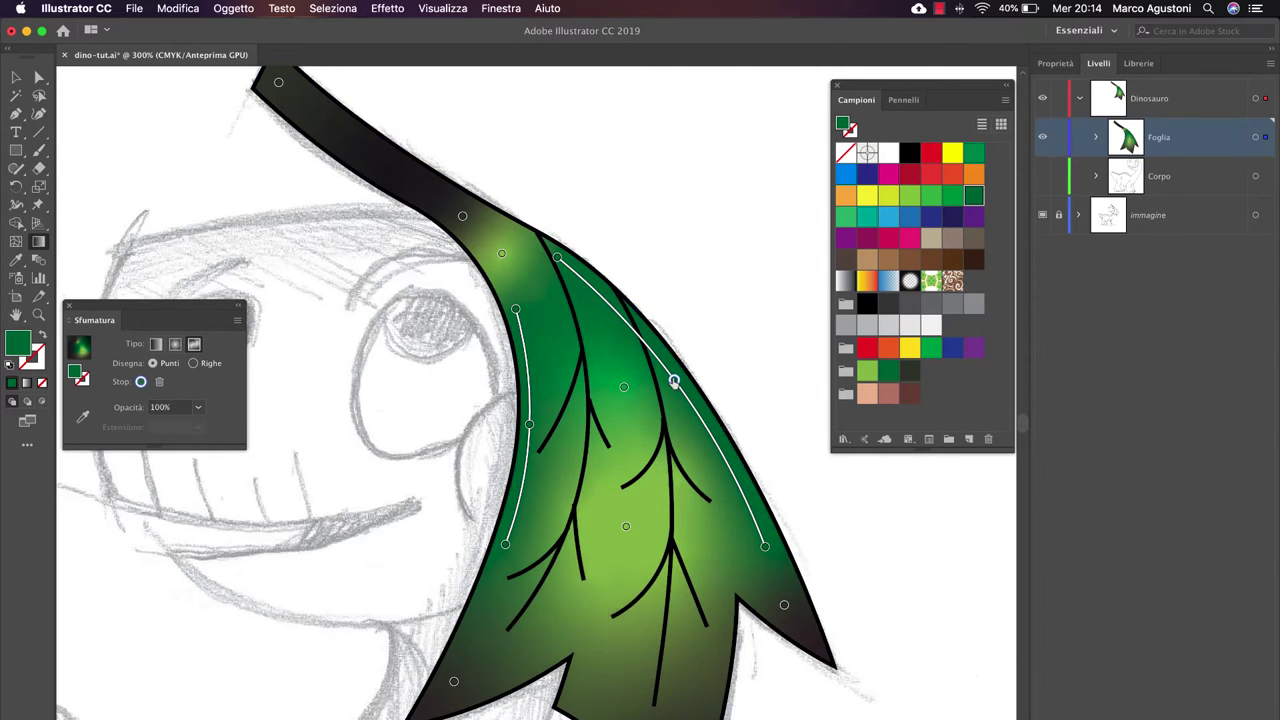
scroll(786, 630, "down", 3)
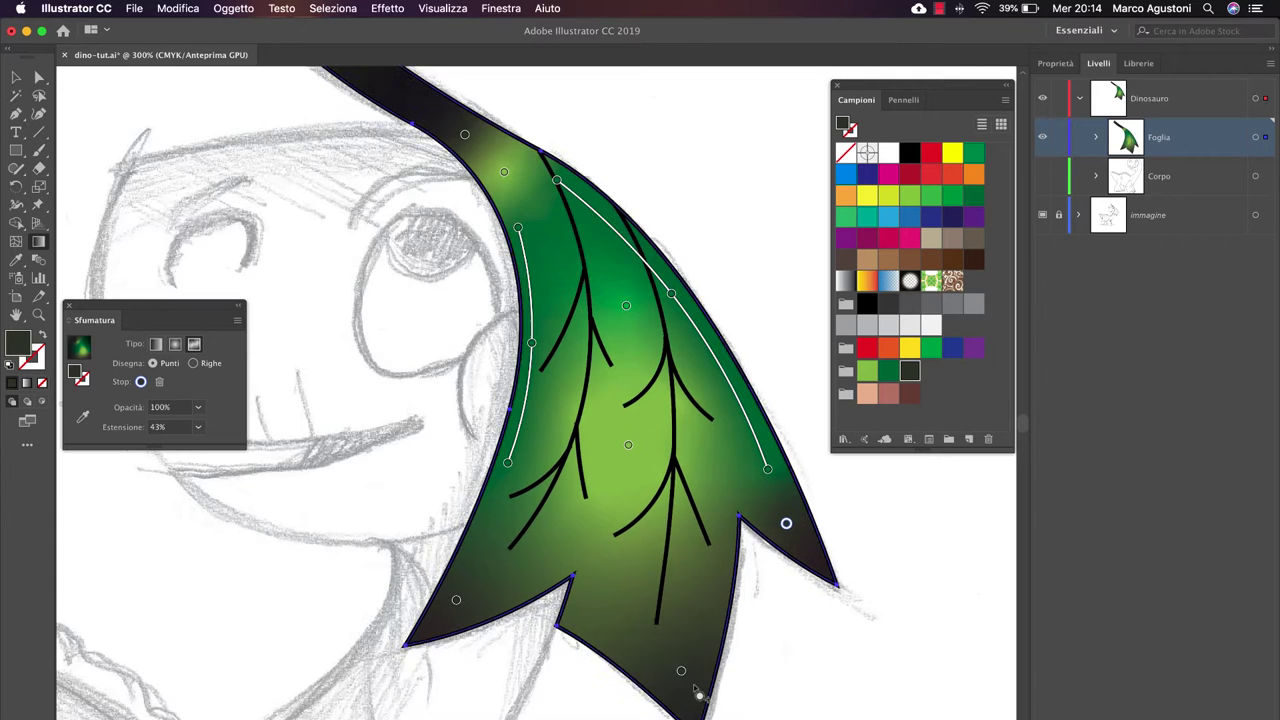
left_click(677, 645)
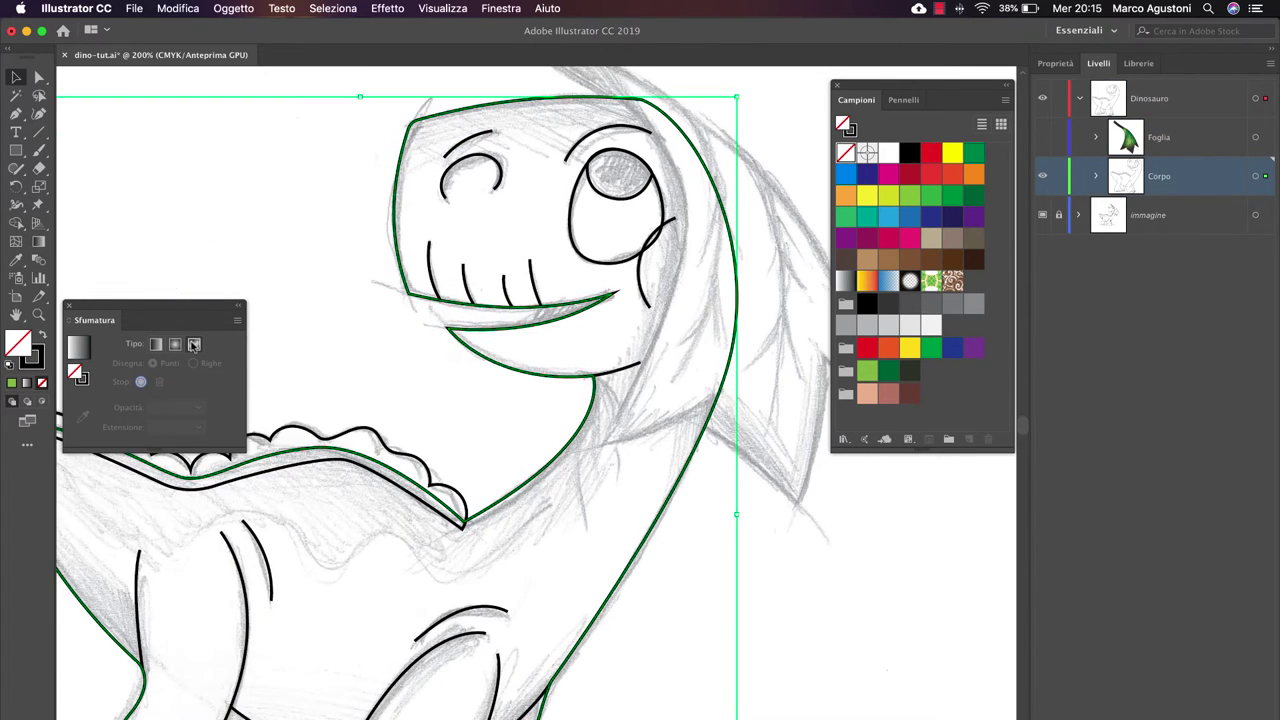
- Apply a freeform gradient to the body with dark brown and peach points on the head
left_click(194, 344)
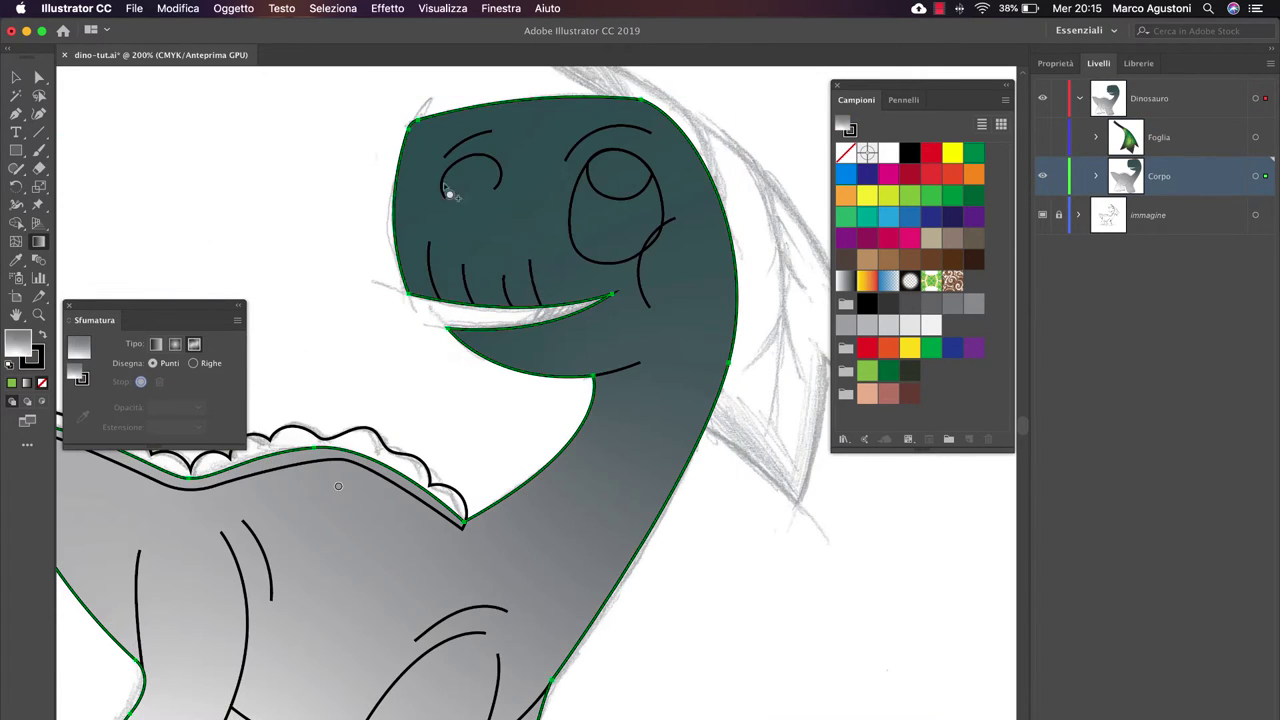
double_click(429, 134)
left_click(270, 253)
double_click(546, 125)
left_click(416, 274)
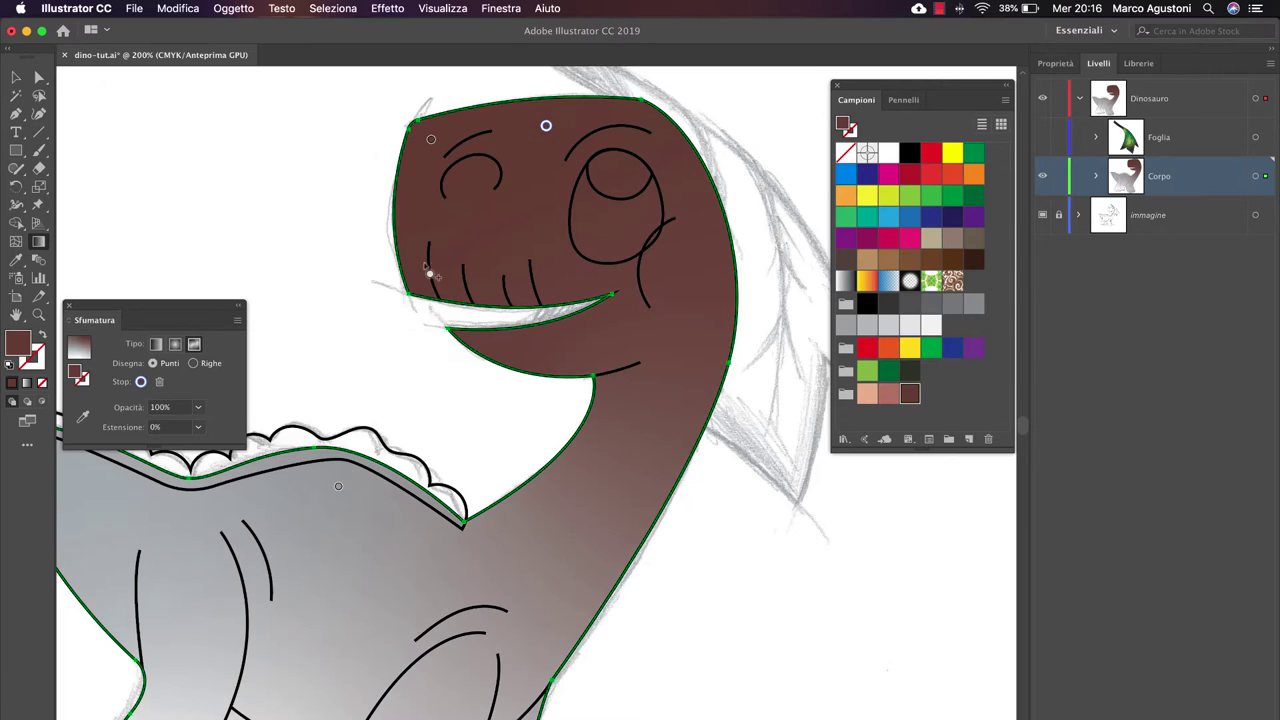
double_click(416, 274)
left_click(242, 385)
left_click(555, 253)
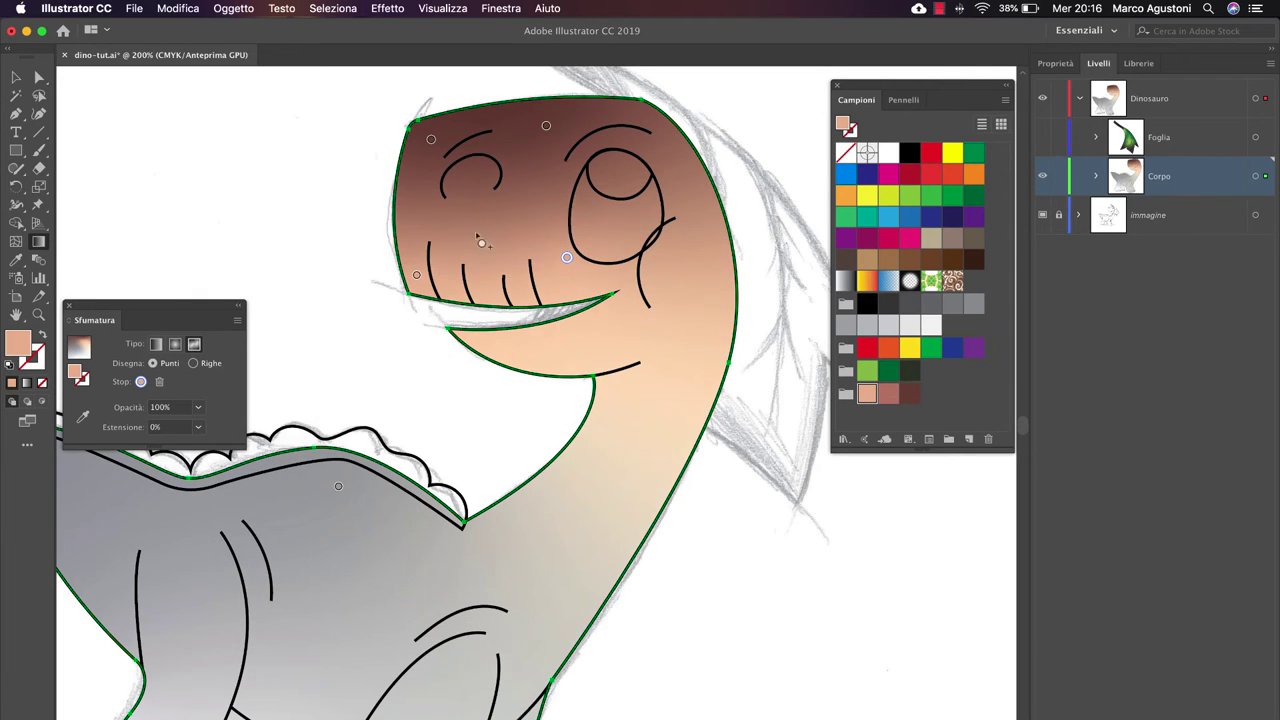
- Place a reddish point atop the head, a brown top-right point, and a neck-edge point
double_click(481, 241)
left_click_drag(481, 241, 428, 190)
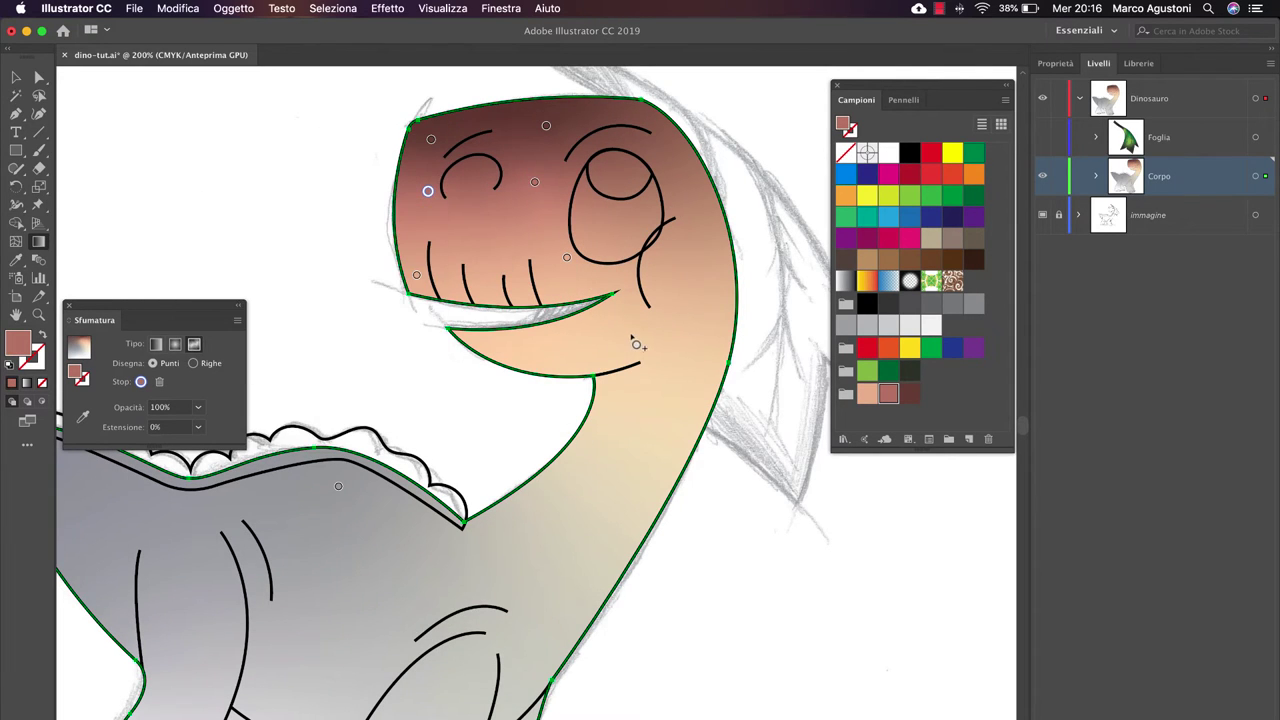
double_click(684, 162)
left_click(560, 262)
left_click(721, 271)
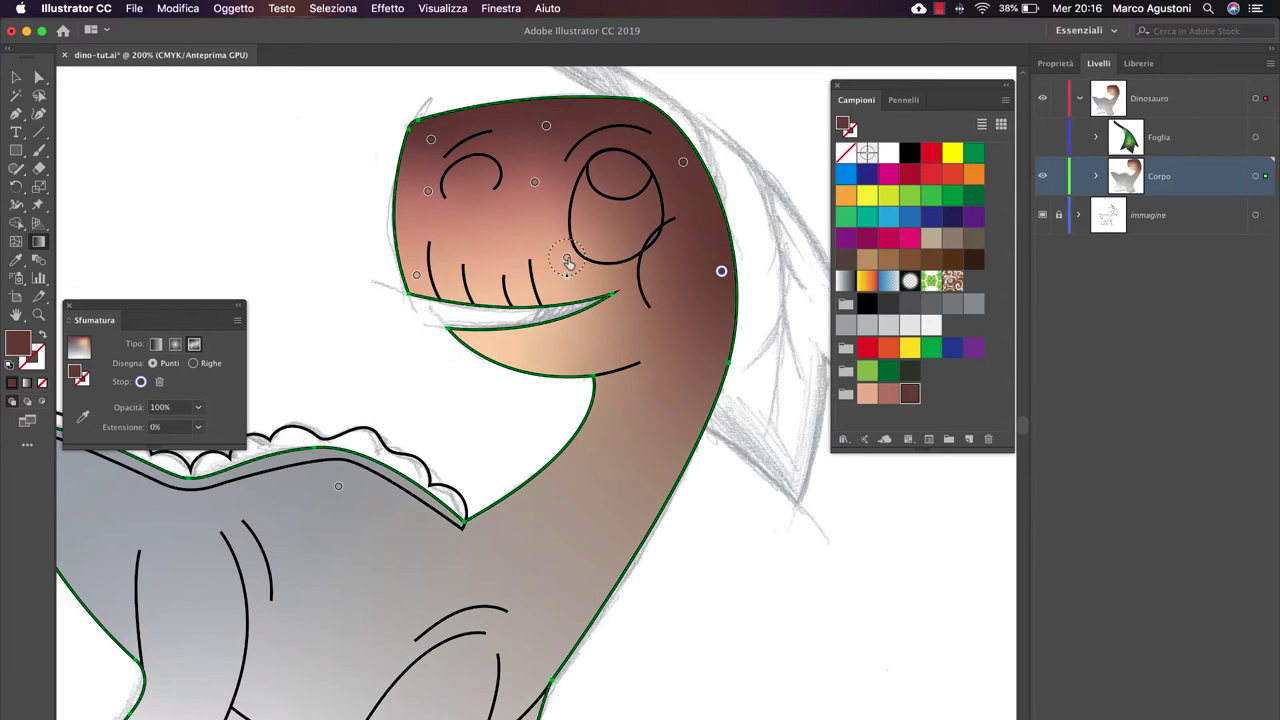
left_click_drag(566, 257, 606, 244)
- Add a peach gradient point on the neck and colour the lower neck point
left_click(540, 345)
double_click(540, 345)
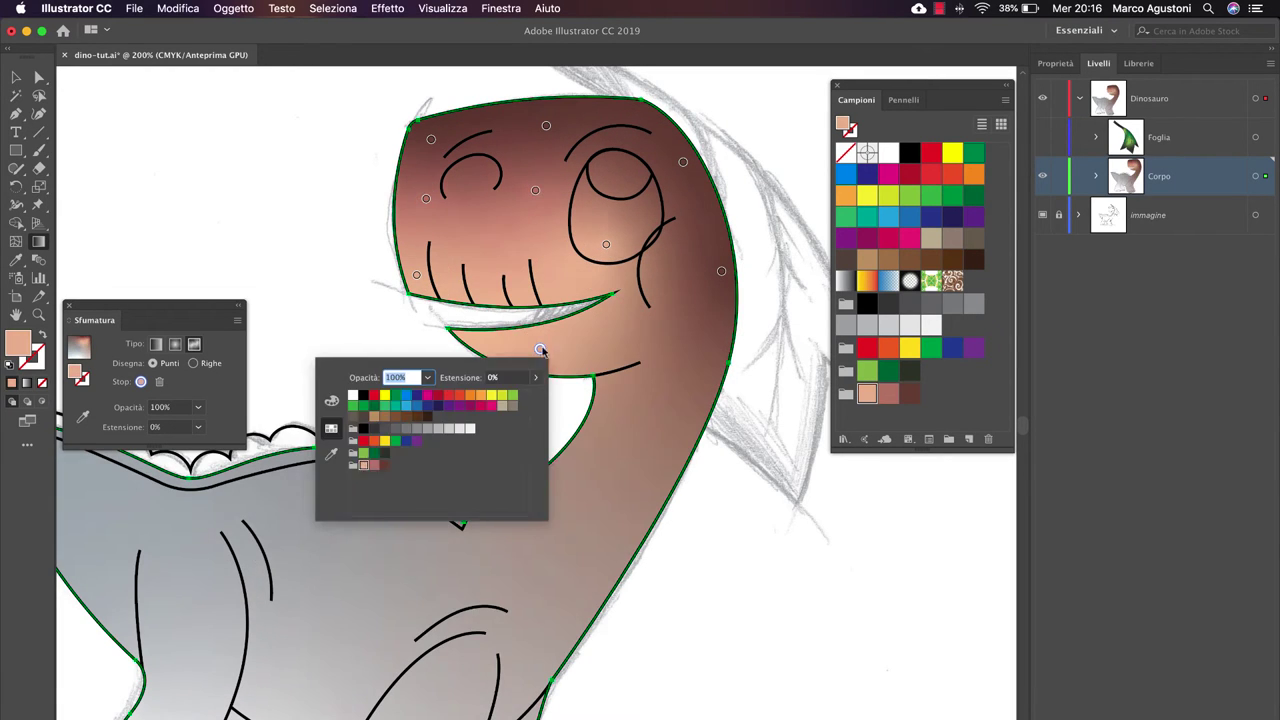
left_click(354, 437)
left_click_drag(540, 345, 629, 334)
double_click(620, 402)
left_click(466, 512)
- Add dark brown gradient points down the neck toward the body
left_click(679, 395)
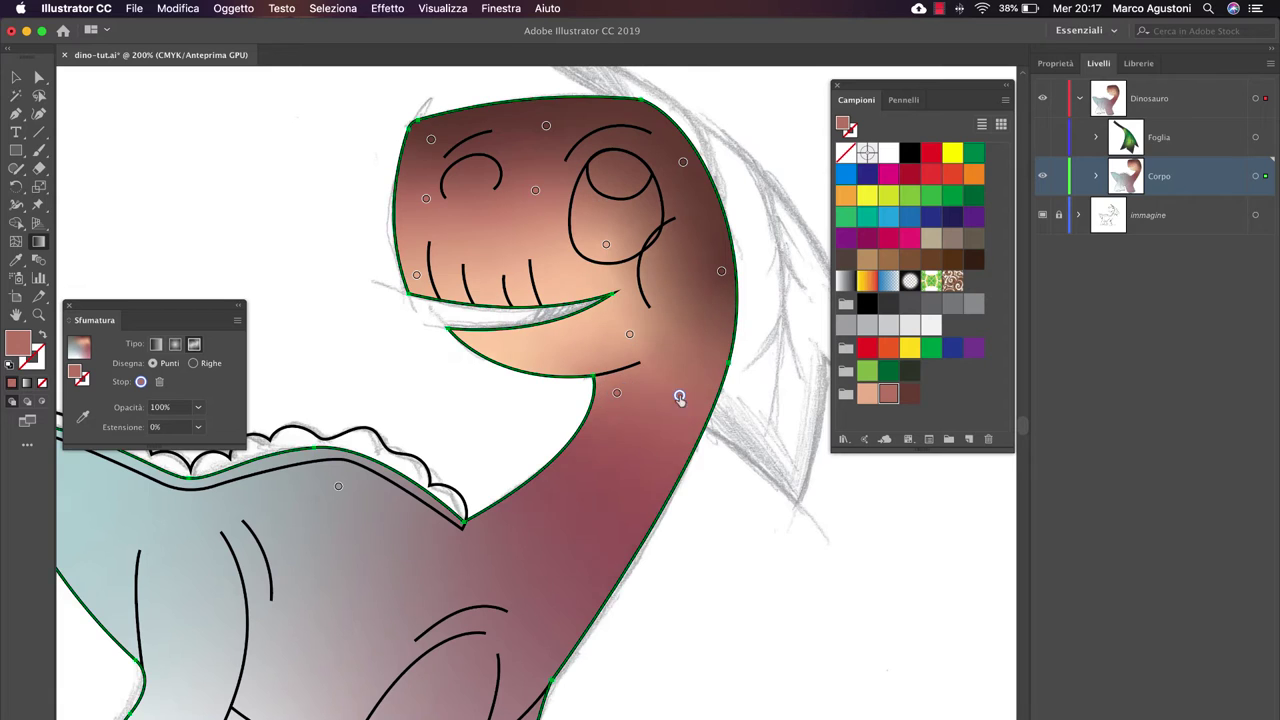
left_click(637, 492)
double_click(617, 393)
left_click(466, 514)
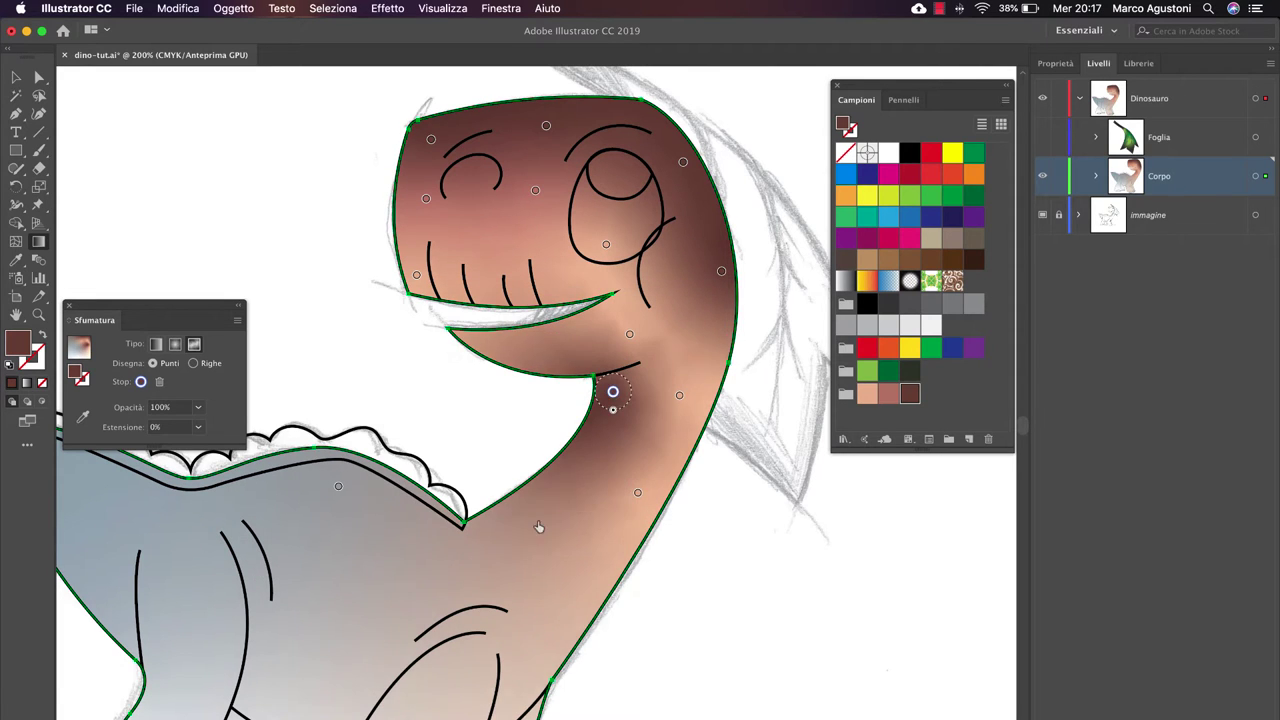
left_click(515, 517)
left_click(577, 579)
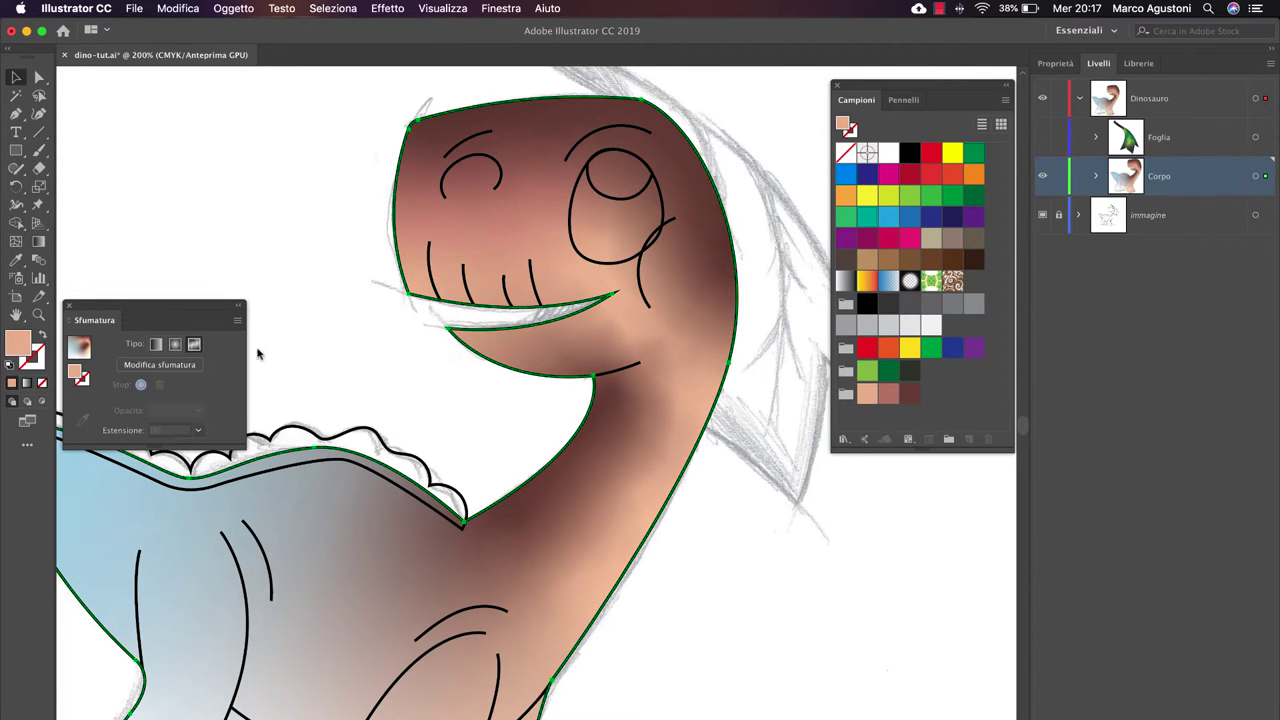
scroll(651, 517, "down", 1)
left_click(159, 364)
scroll(551, 414, "down", 3)
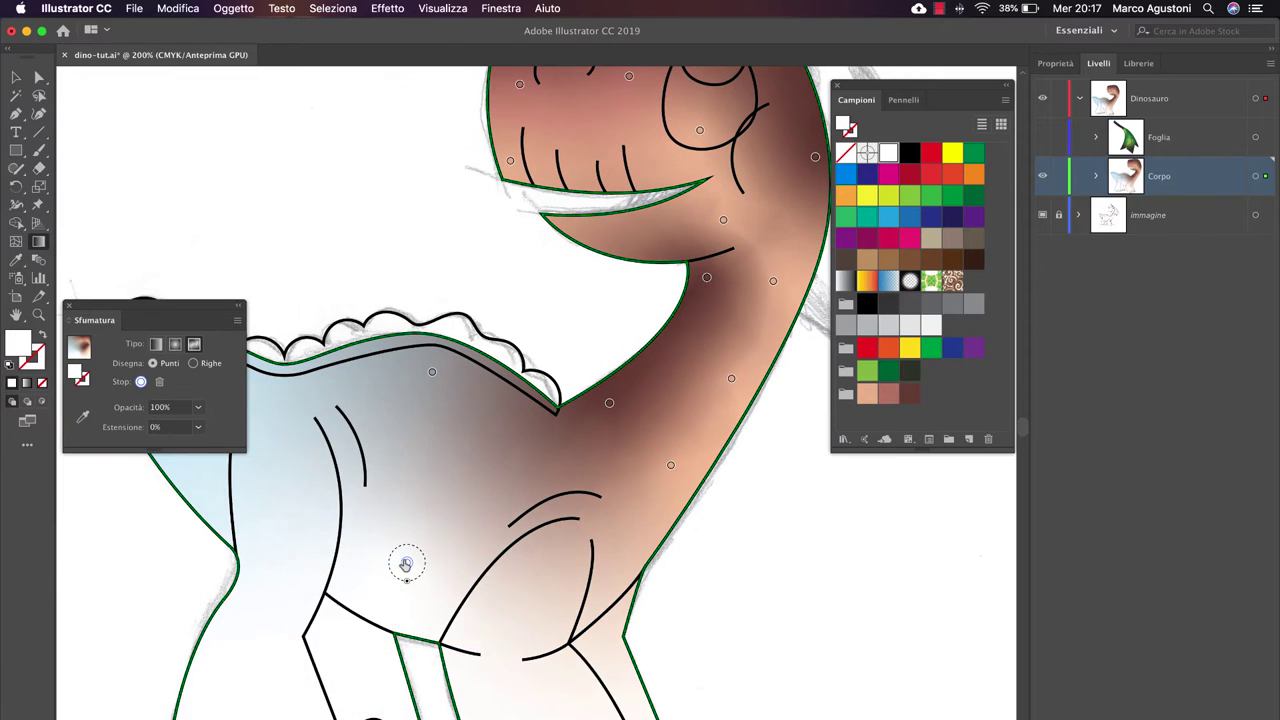
- Add freeform gradient stops on the lower body, tail and back, making the back stop dark brown
double_click(406, 564)
left_click(300, 617)
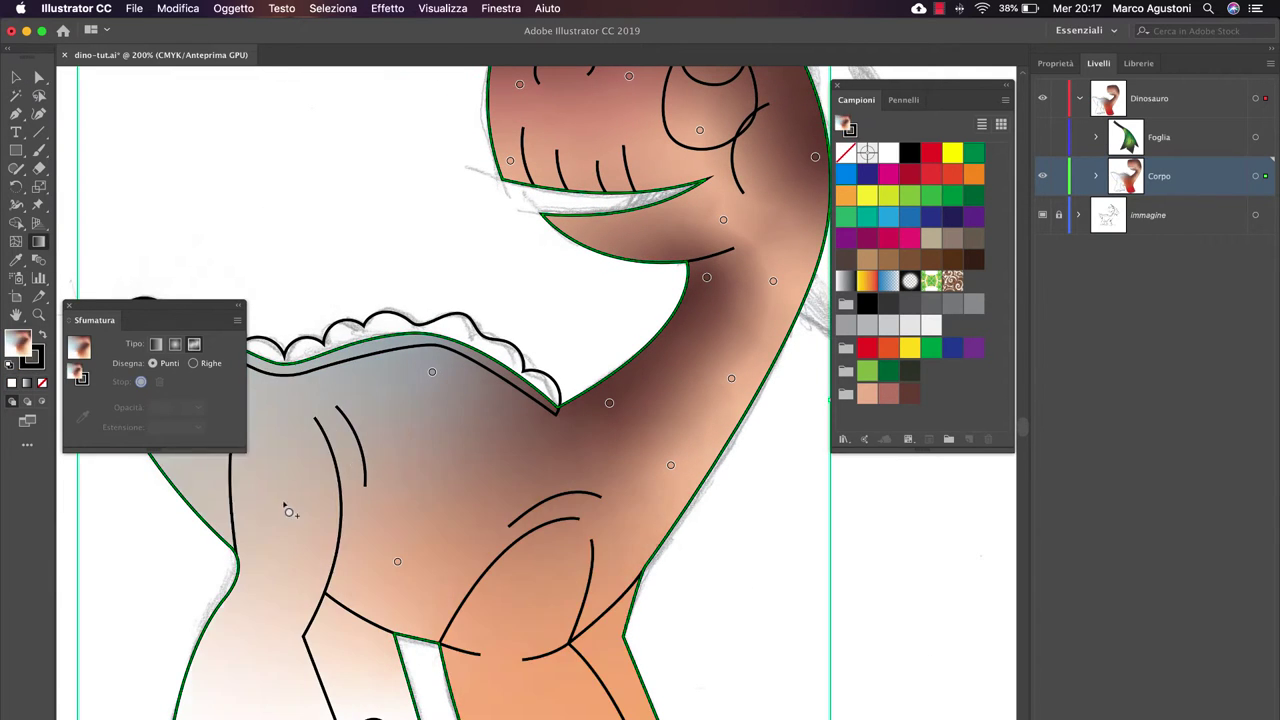
double_click(288, 512)
left_click(153, 627)
scroll(291, 322, "left", 5)
left_click(291, 322)
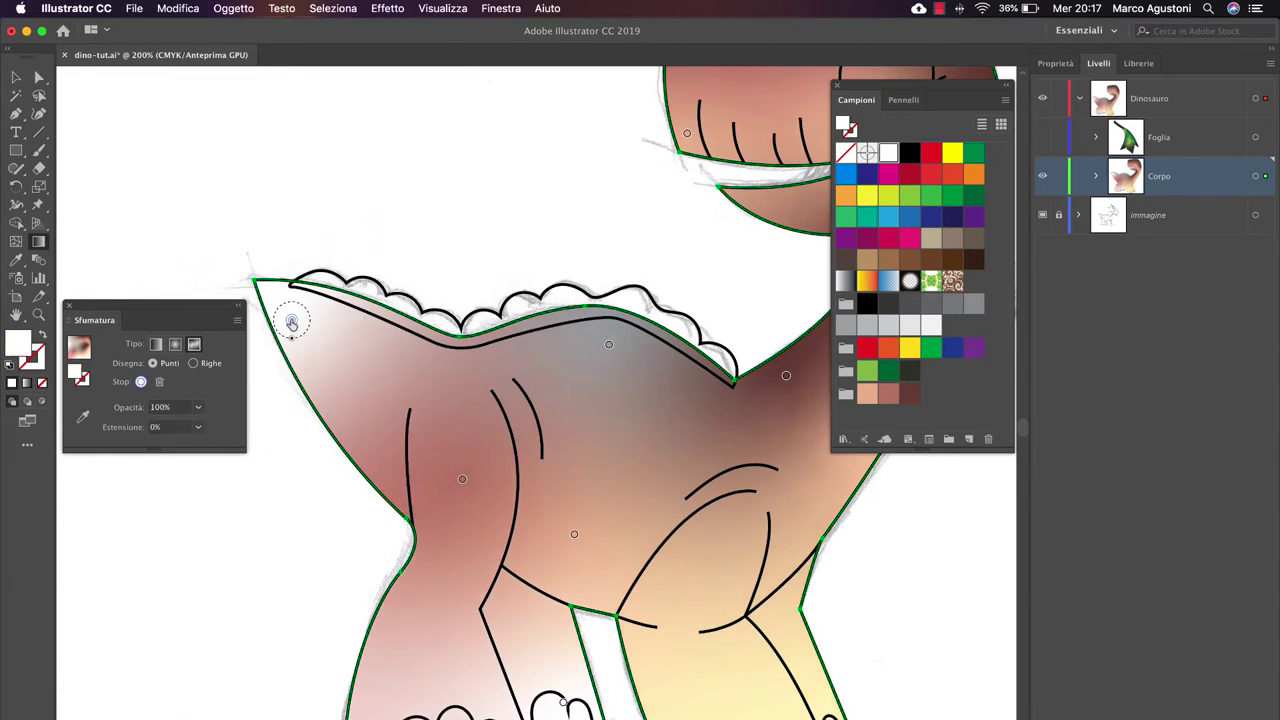
double_click(291, 322)
left_click(238, 539)
double_click(608, 346)
left_click(455, 460)
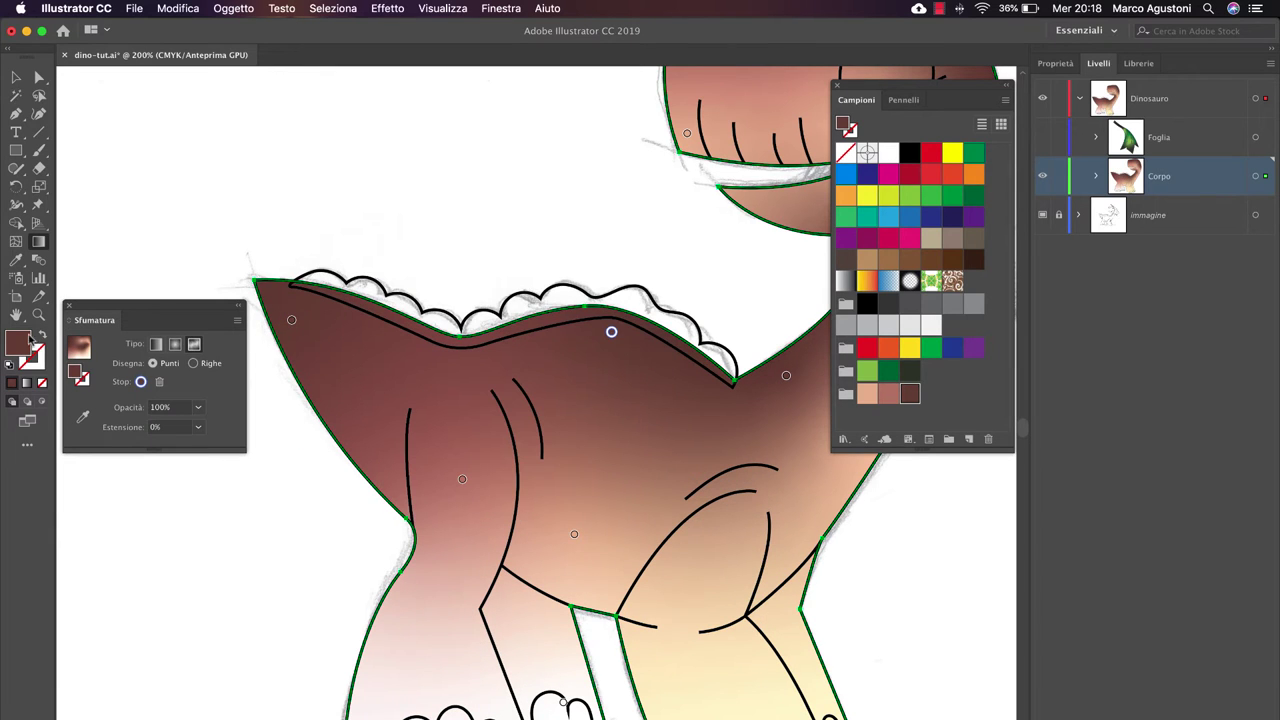
- Draw a line of gradient stops along the dinosaur's back and colour its stops
left_click(498, 353)
left_click(400, 338)
left_click(330, 312)
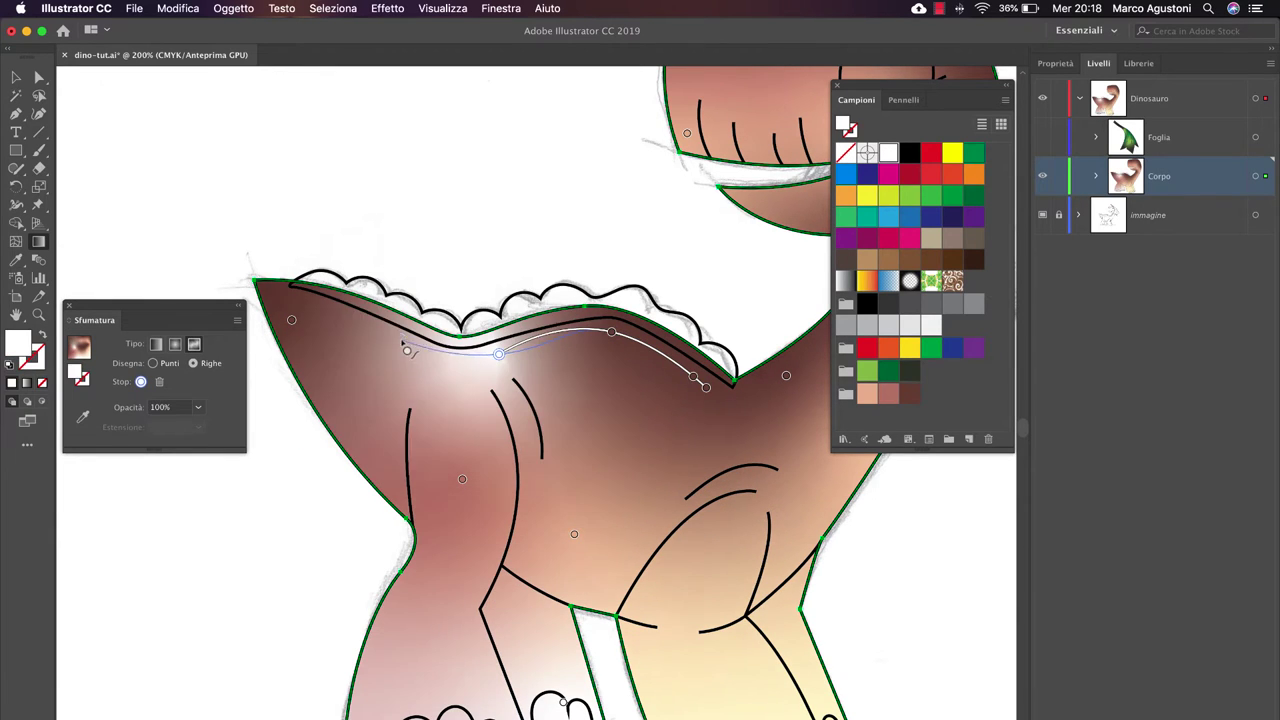
double_click(400, 338)
key("Escape")
double_click(400, 338)
key("Escape")
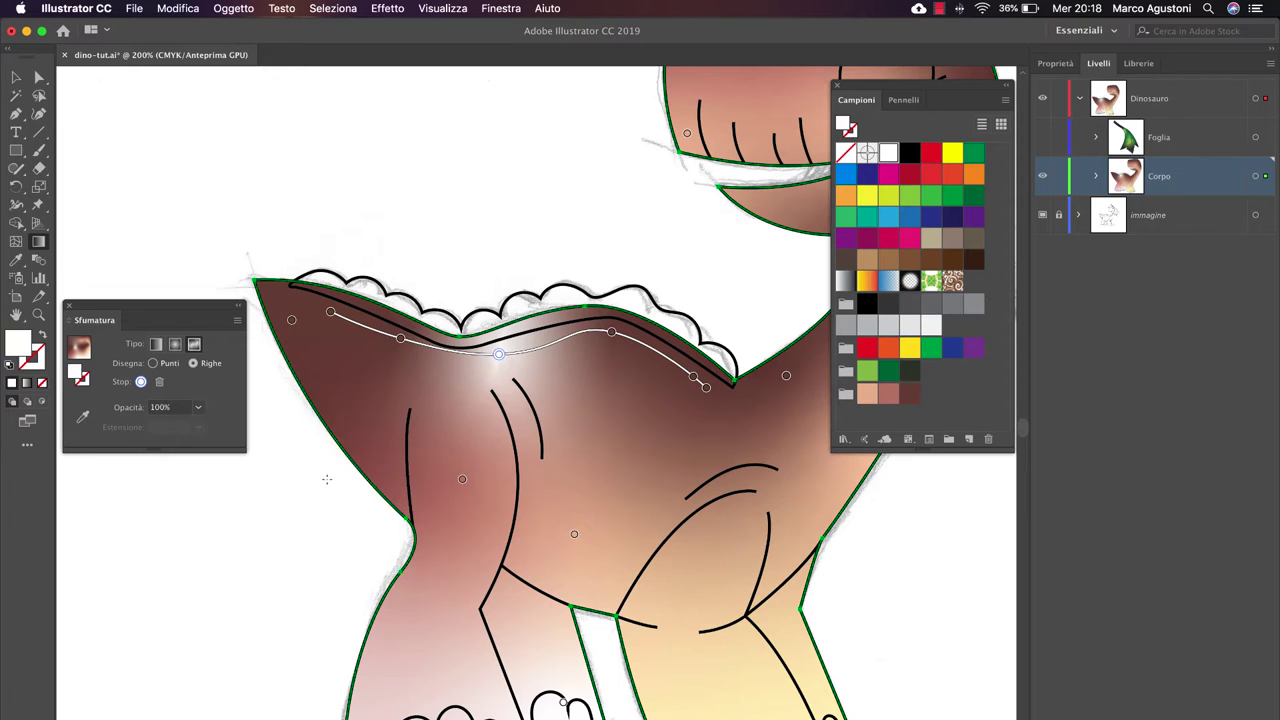
double_click(498, 353)
key("Escape")
scroll(290, 234, "right", 2)
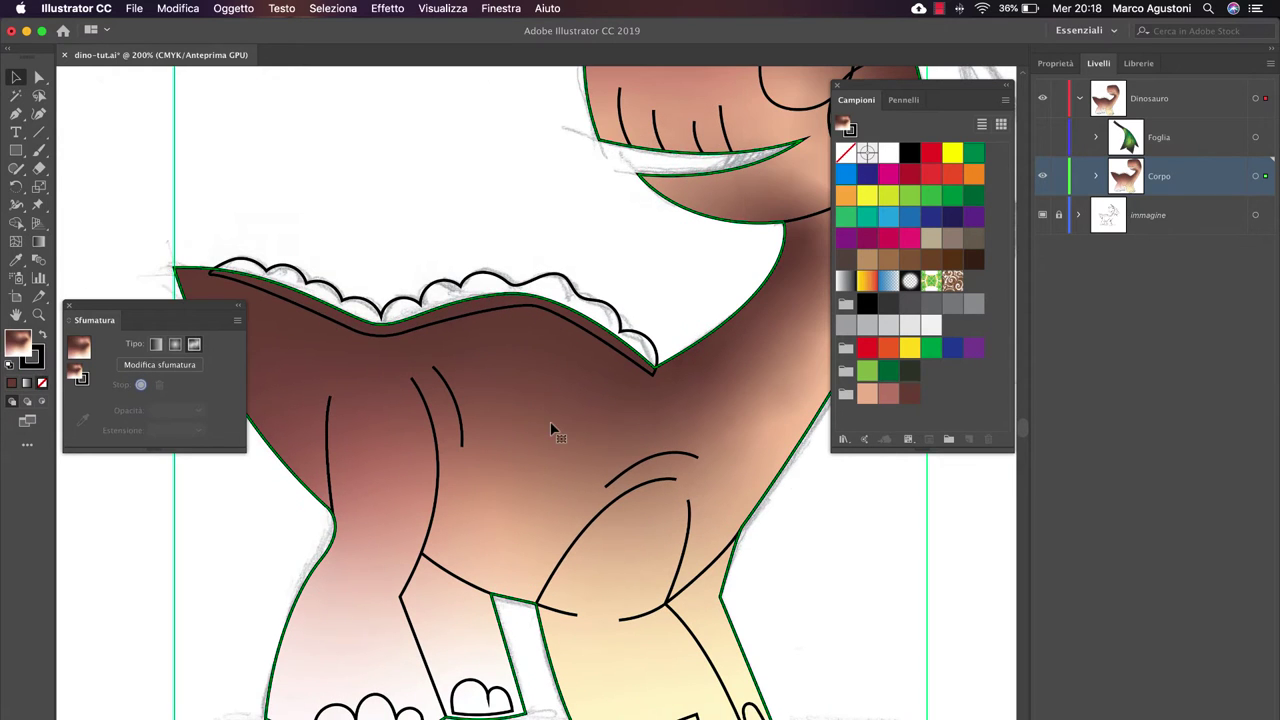
- Add a dark brown gradient stop on the lower-left body
left_click(38, 241)
double_click(419, 342)
key("Escape")
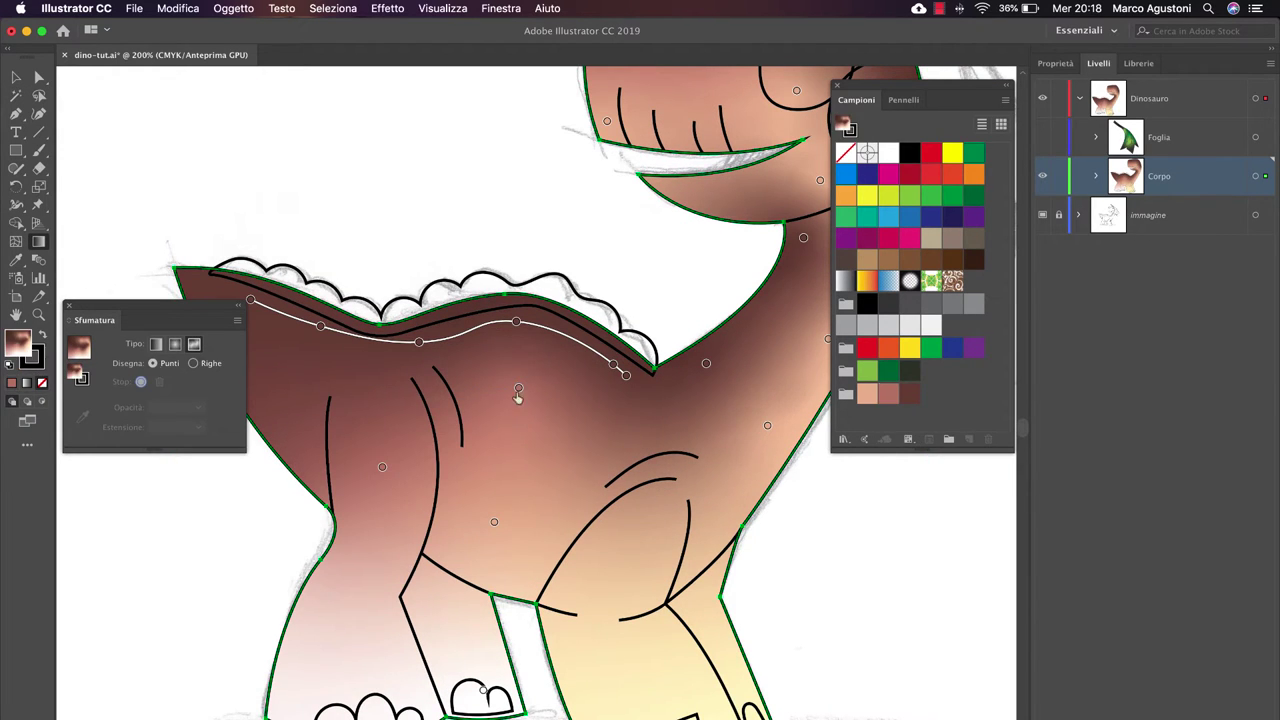
left_click(357, 571)
double_click(354, 572)
key("Escape")
- Darken the front and back legs with dark brown gradient stops and finish the gradient
left_click(453, 614)
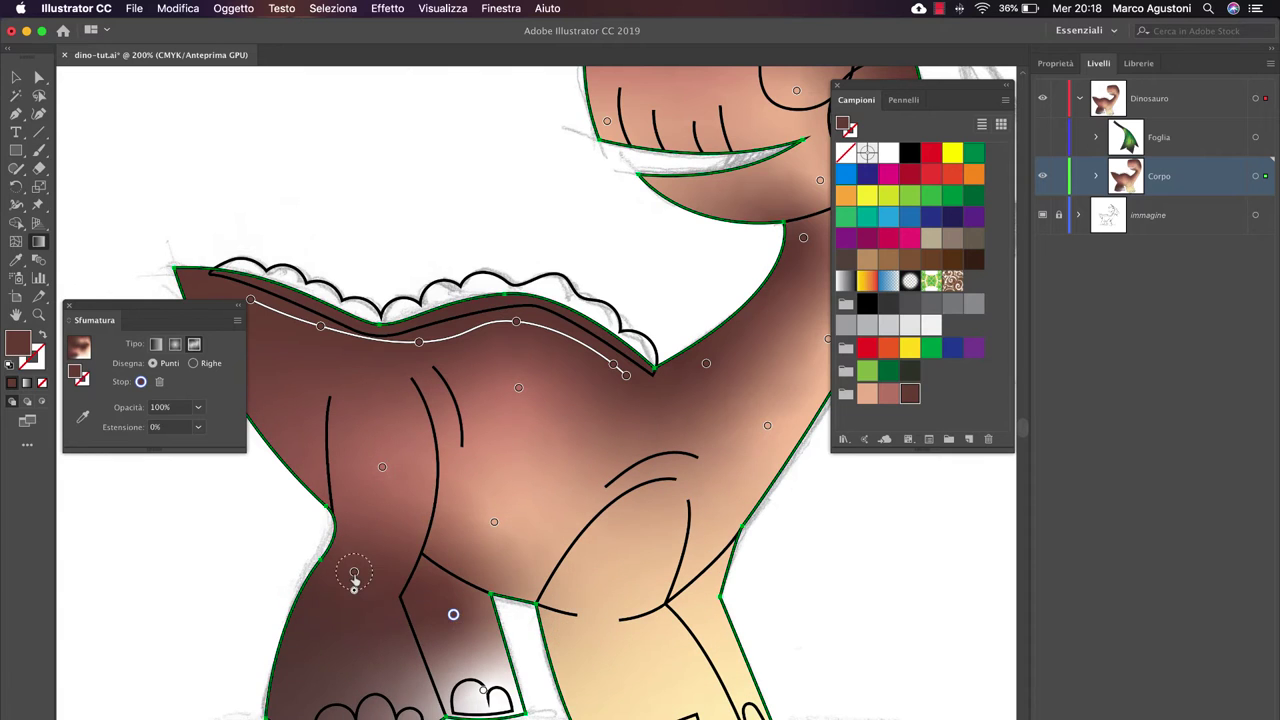
scroll(354, 580, "down", 2)
scroll(354, 580, "right", 1)
double_click(547, 523)
key("Escape")
double_click(595, 625)
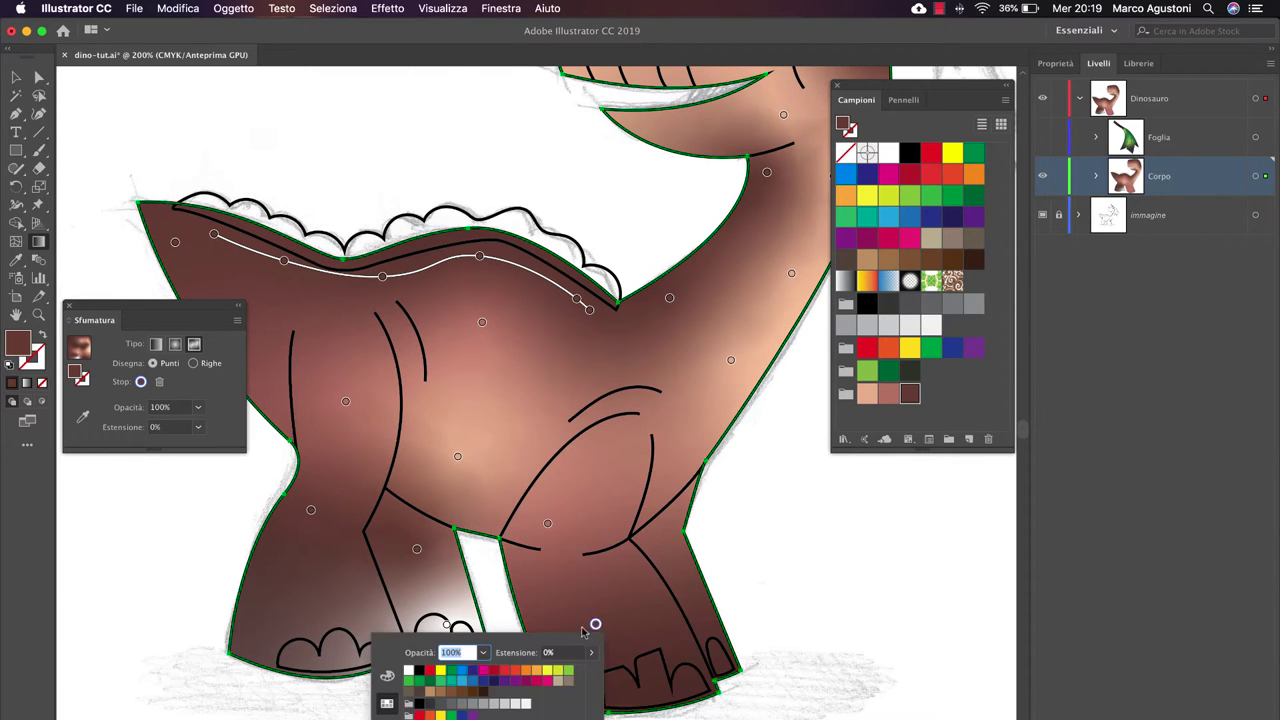
key("Escape")
left_click(666, 547)
double_click(449, 627)
key("Escape")
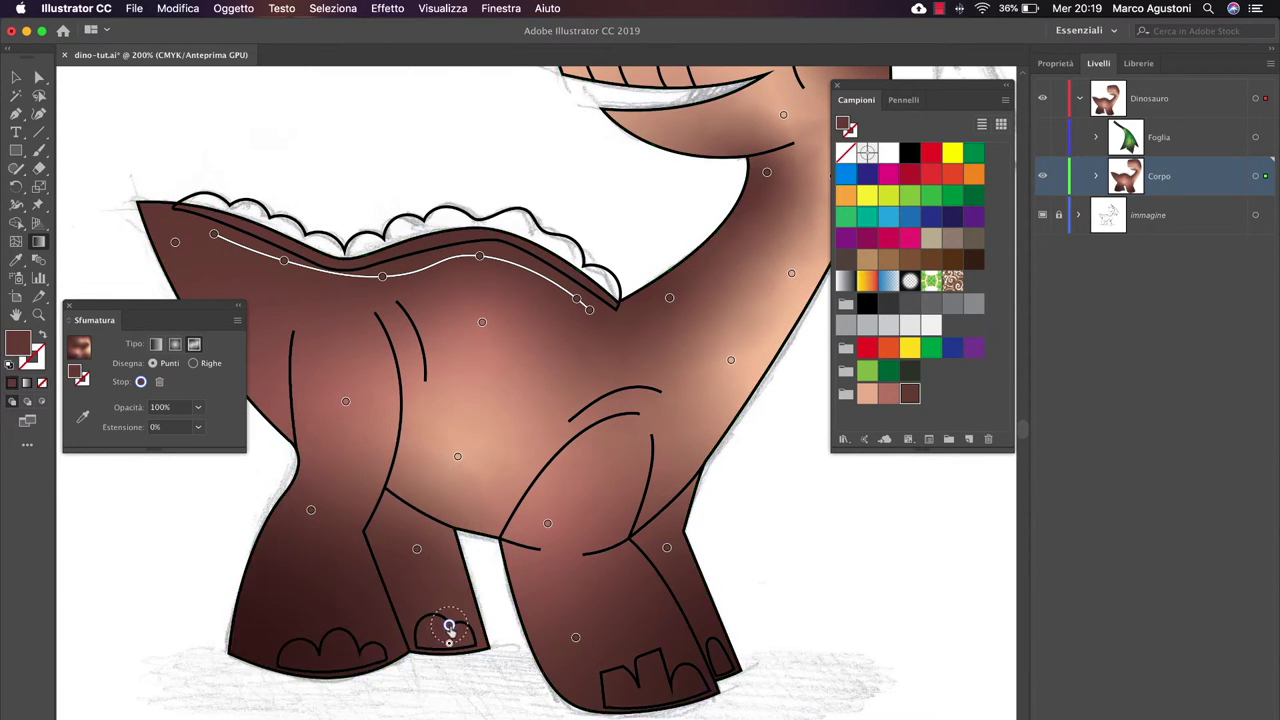
key("v")
key("super+minus")
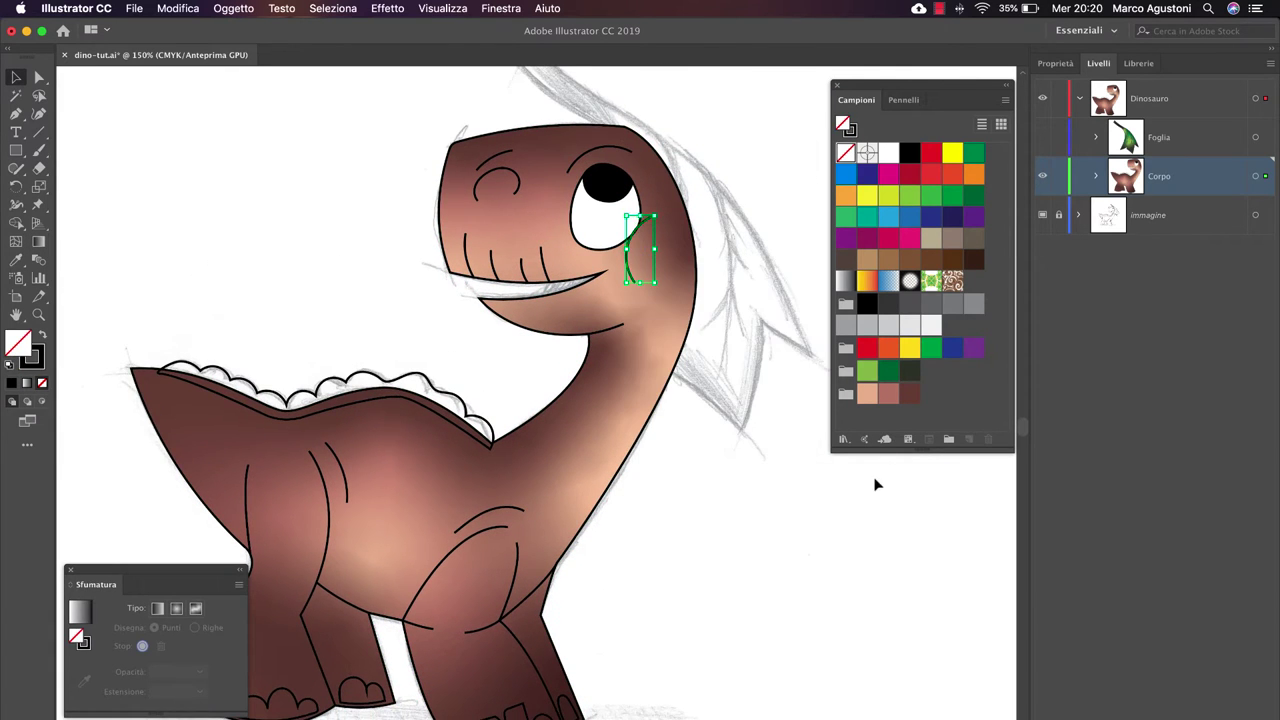
- Send the back spikes behind the body and lighten a body gradient brown (K 53 to about 38)
right_click(456, 402)
left_click(720, 680)
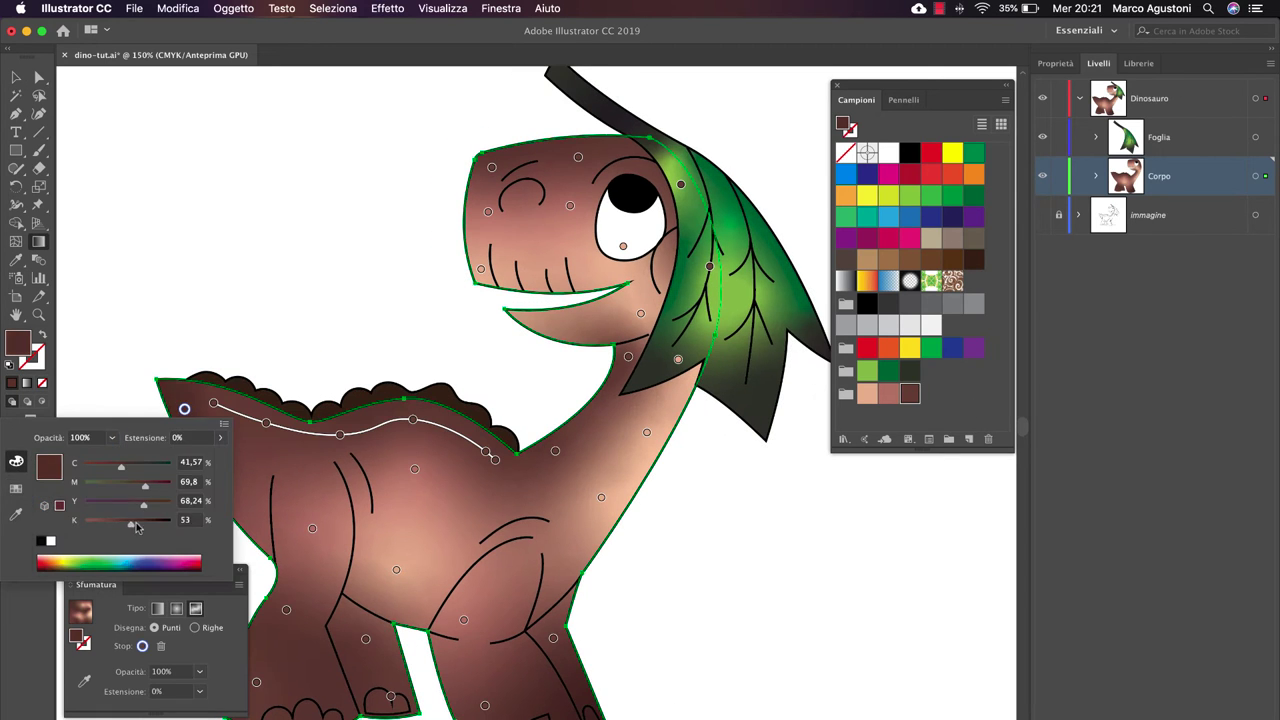
left_click_drag(133, 524, 118, 520)
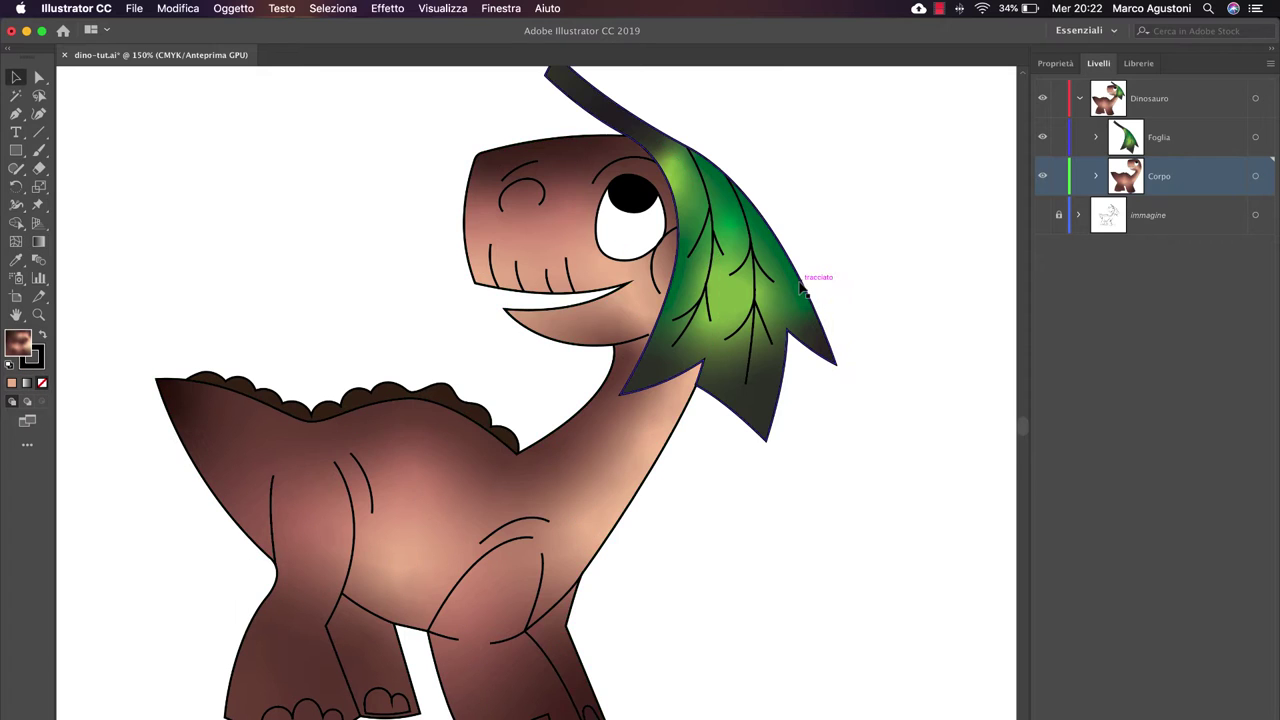
- Load the dinosauro_pennelli brush library from the Brushes panel
left_click(501, 8)
left_click(560, 543)
left_click_drag(914, 462, 914, 466)
left_click(843, 452)
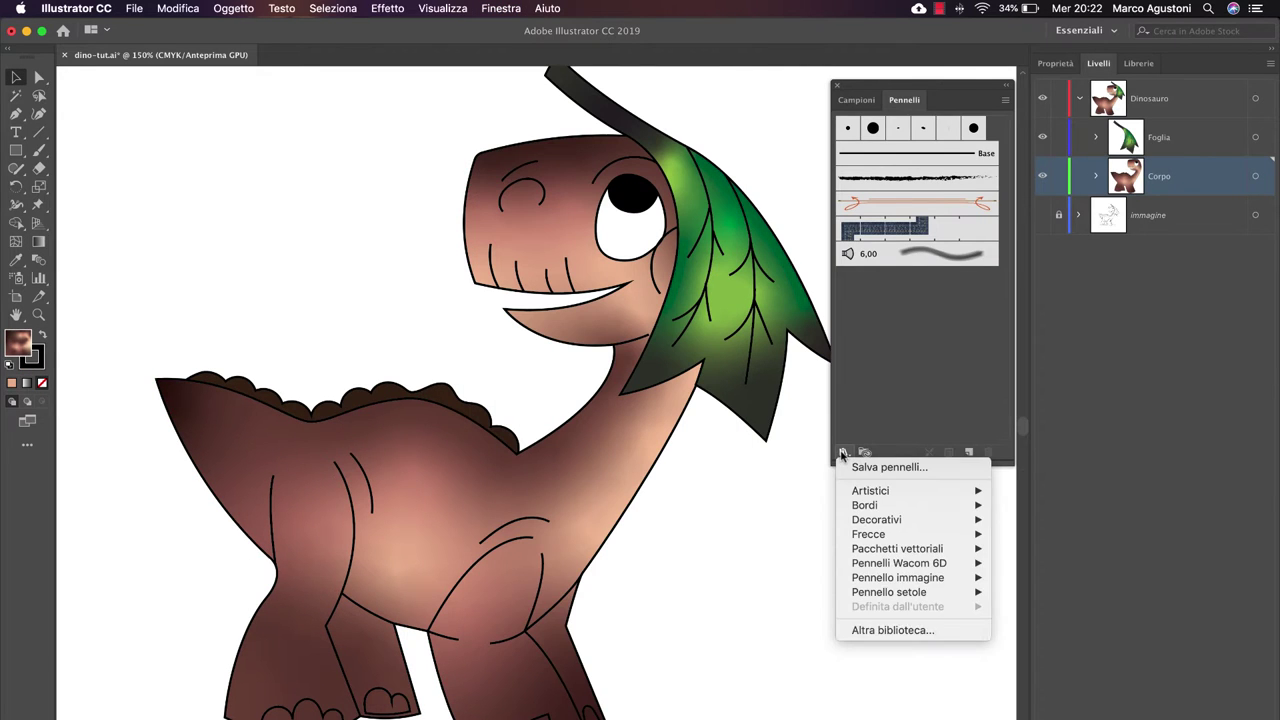
left_click(868, 628)
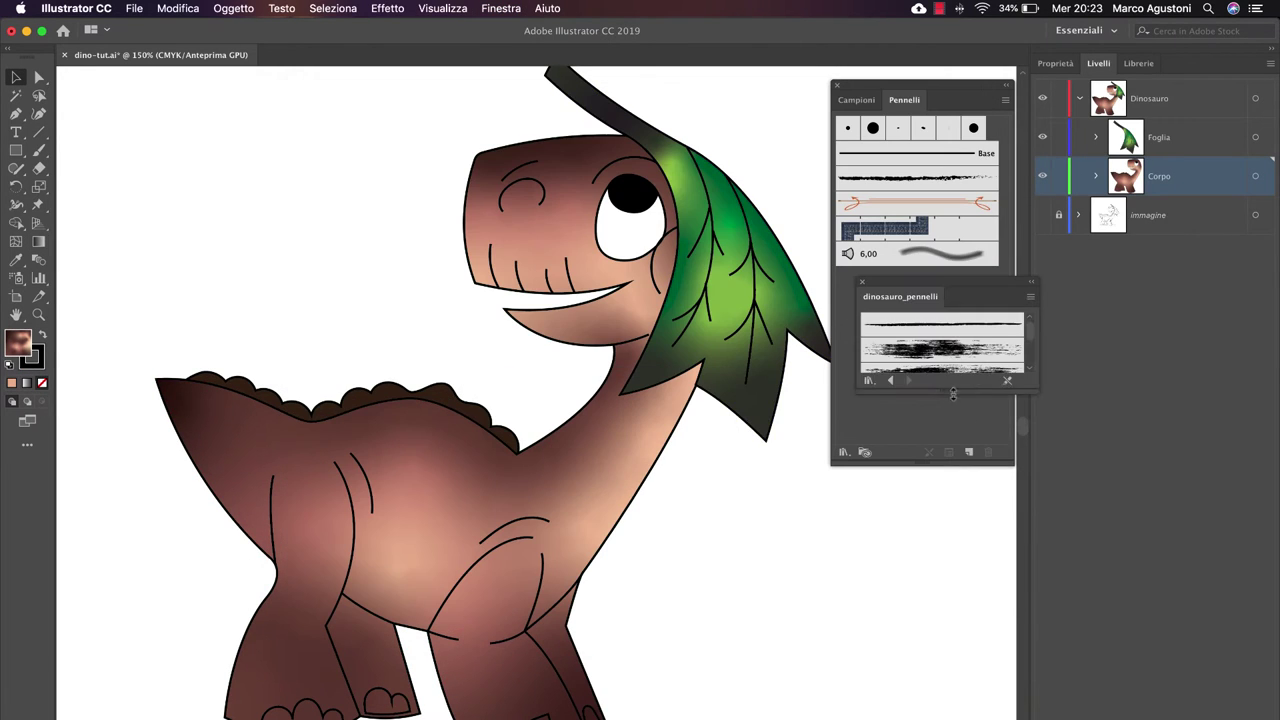
left_click_drag(953, 393, 953, 605)
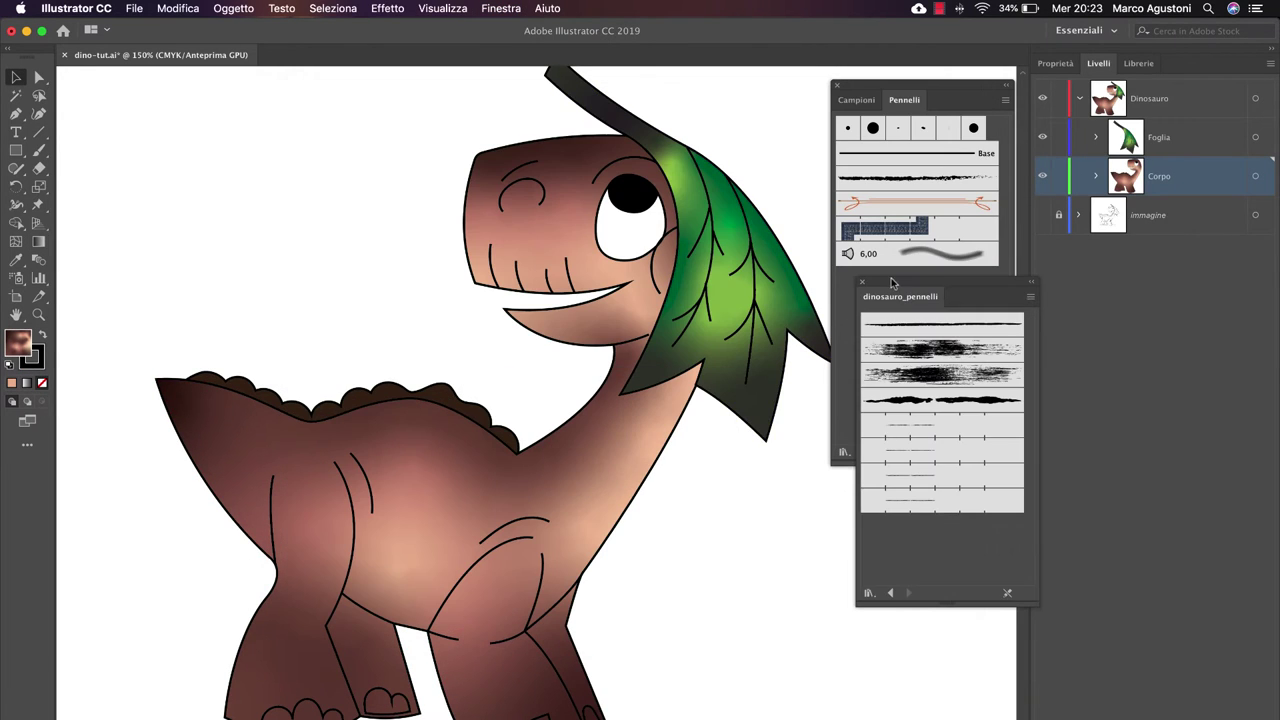
- Apply the rough fourth brush to the leaf outline and bring up the Stroke (Traccia) panel
left_click(718, 165)
left_click(953, 401)
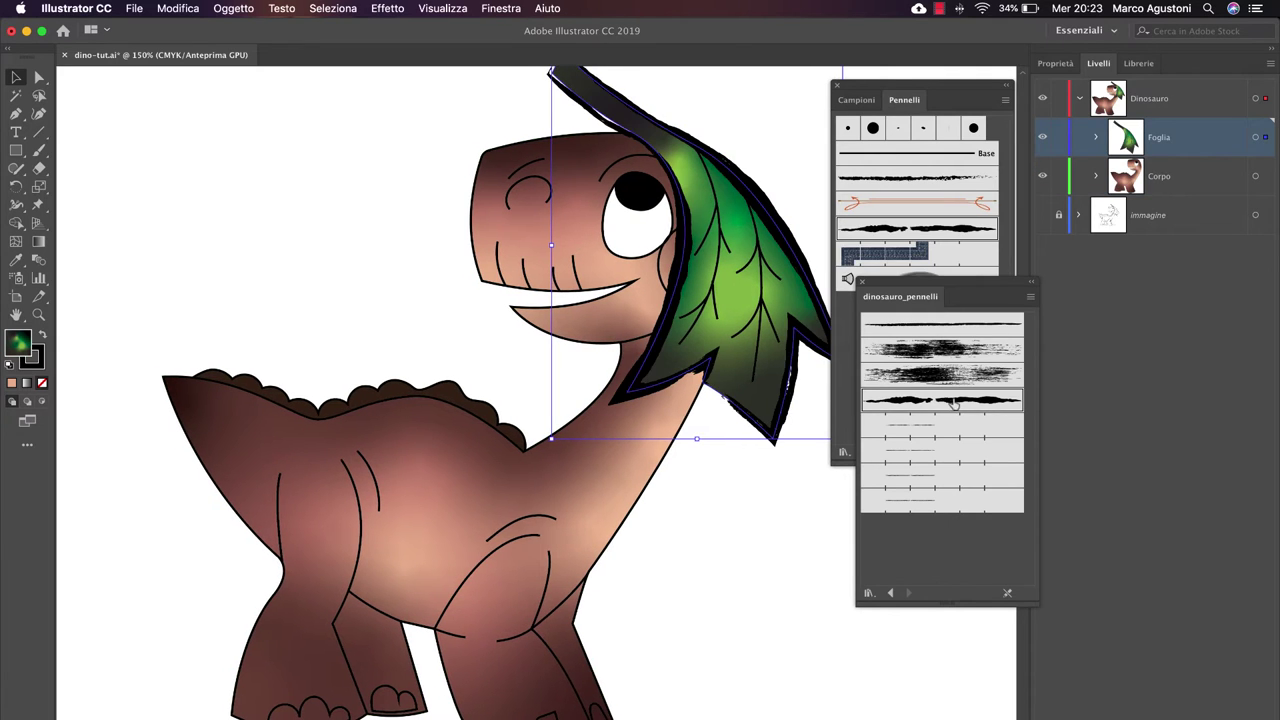
left_click_drag(883, 298, 100, 107)
left_click(501, 8)
left_click(522, 632)
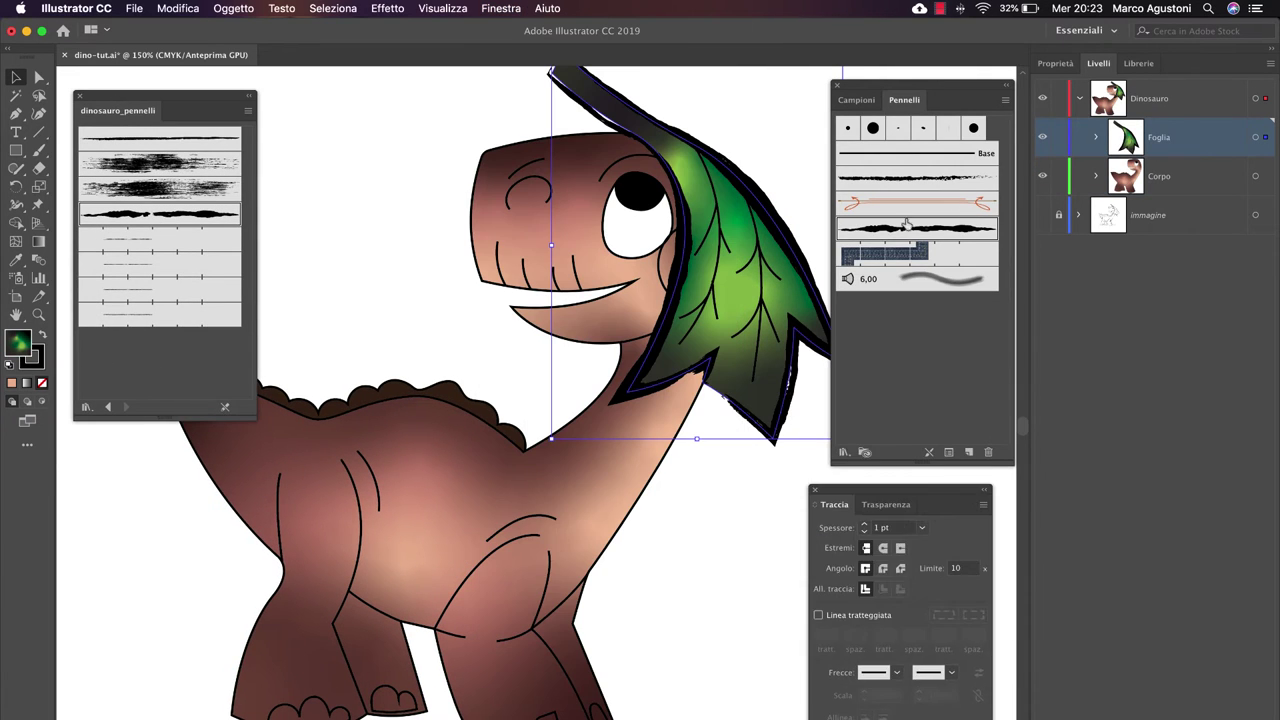
left_click_drag(834, 499, 898, 107)
- Undo the leaf brush, select the dinosaur and enter 0,1 as the face lines' stroke weight
key("ctrl+z")
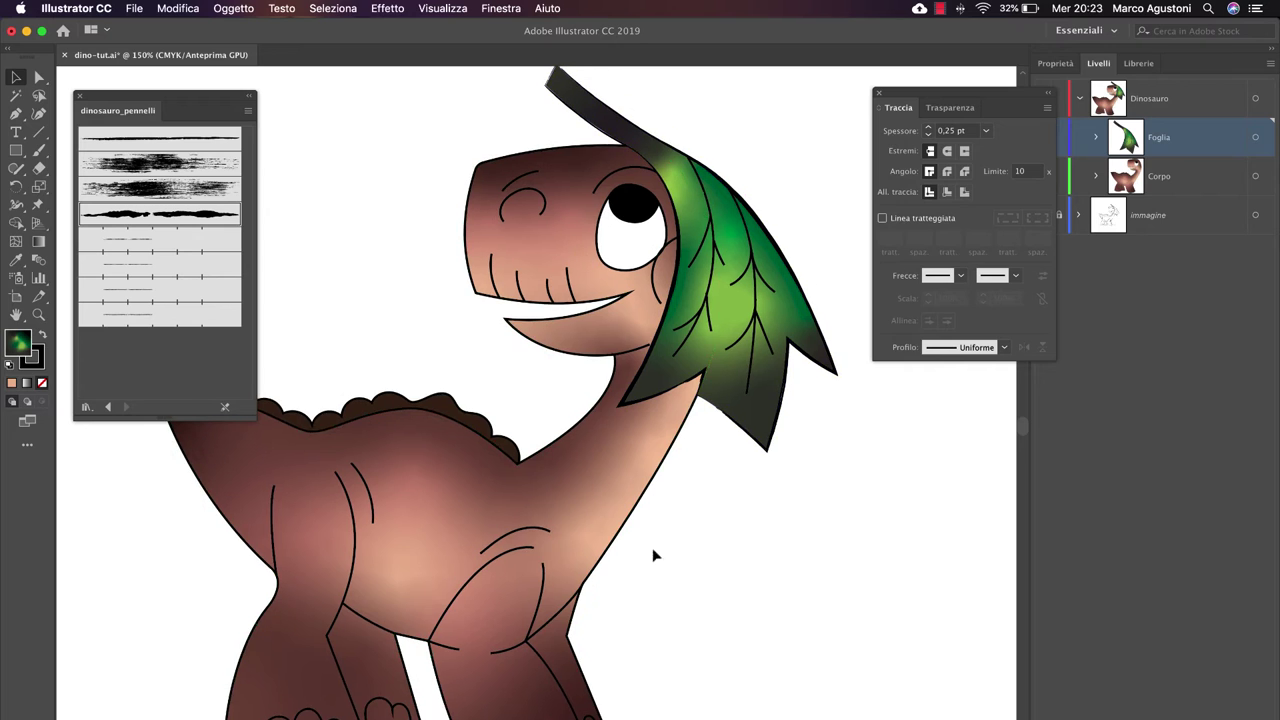
left_click(618, 150)
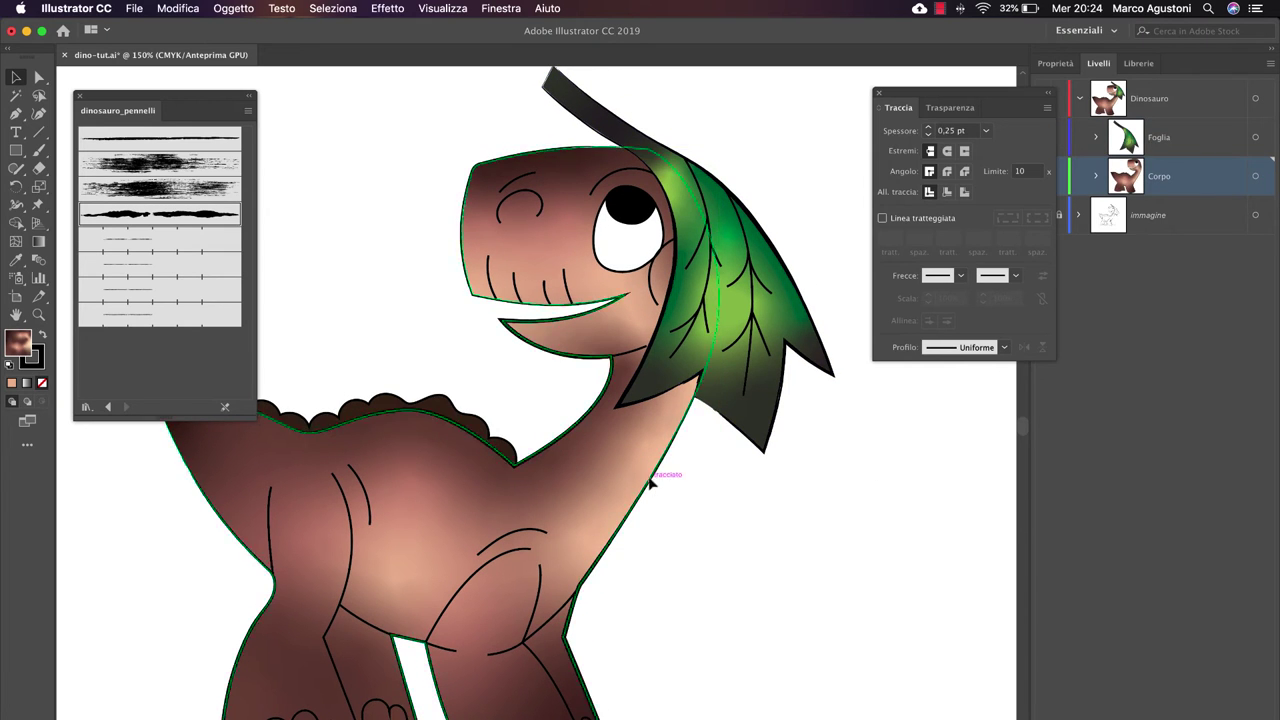
left_click_drag(452, 247, 437, 267)
key("ctrl+plus")
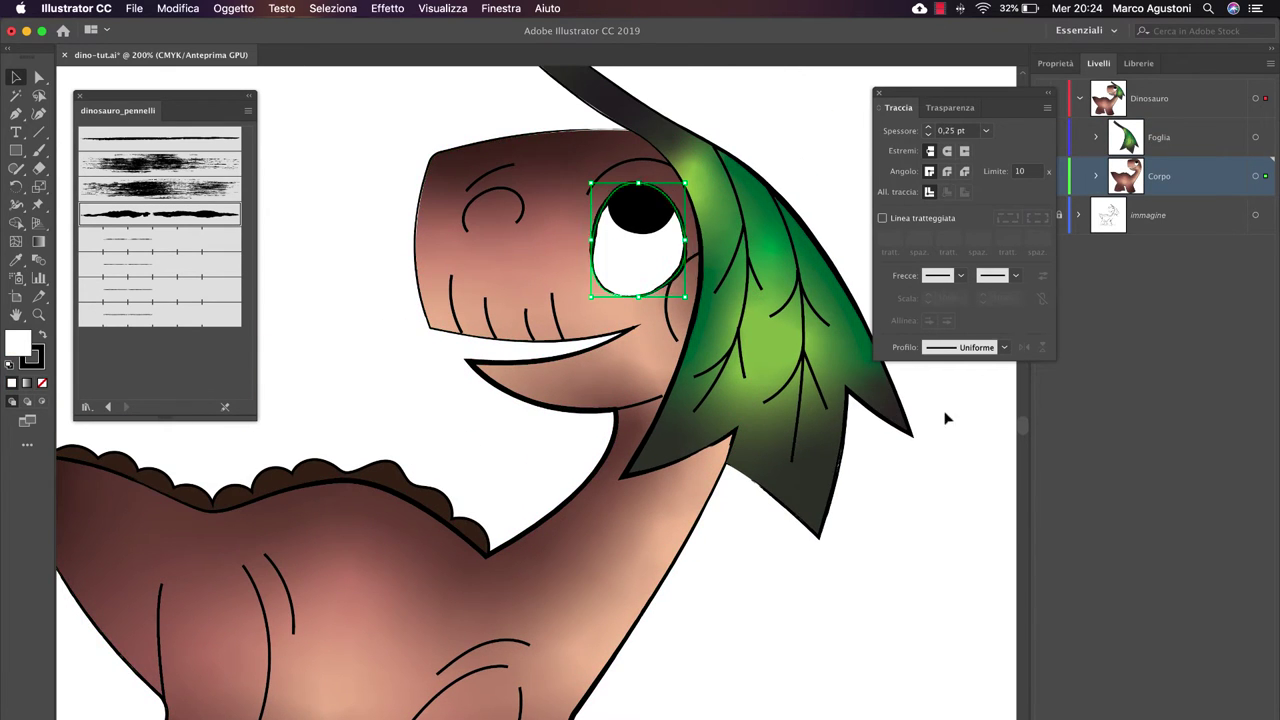
left_click(985, 130)
type("0,1")
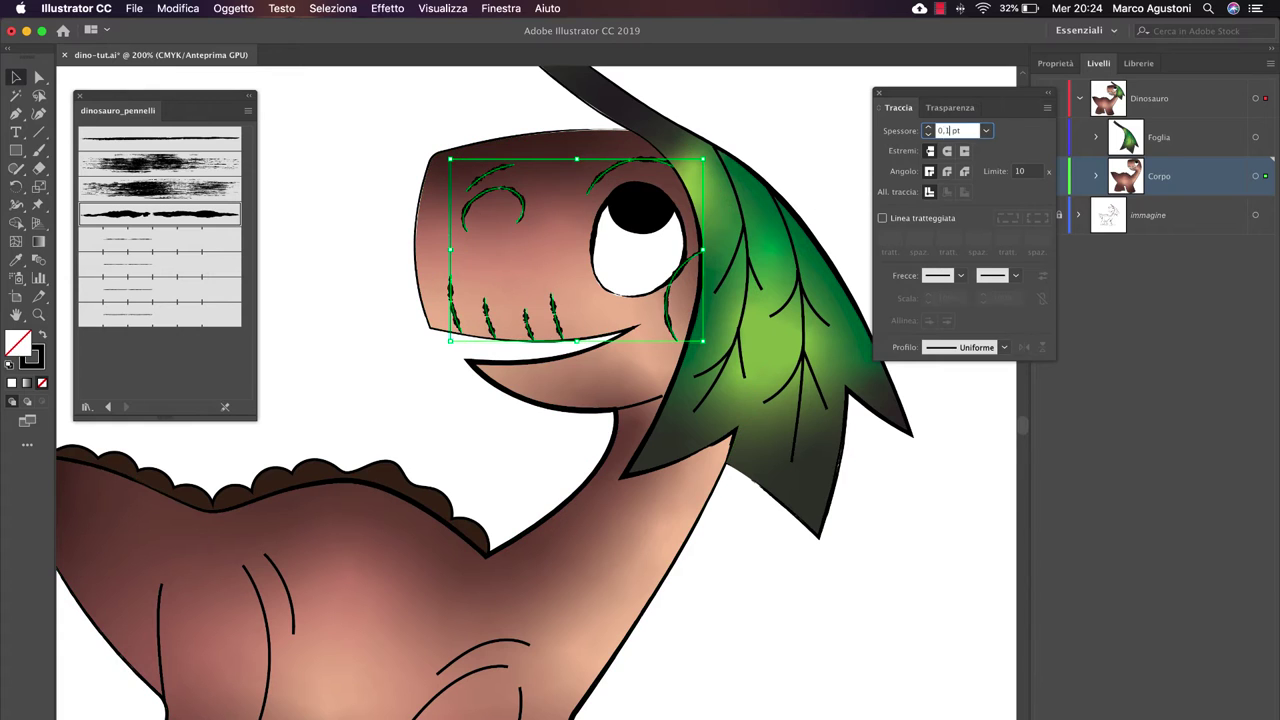
- Select the eyebrow stroke and give the face lines projecting caps
key("ctrl+plus")
key("ctrl+plus")
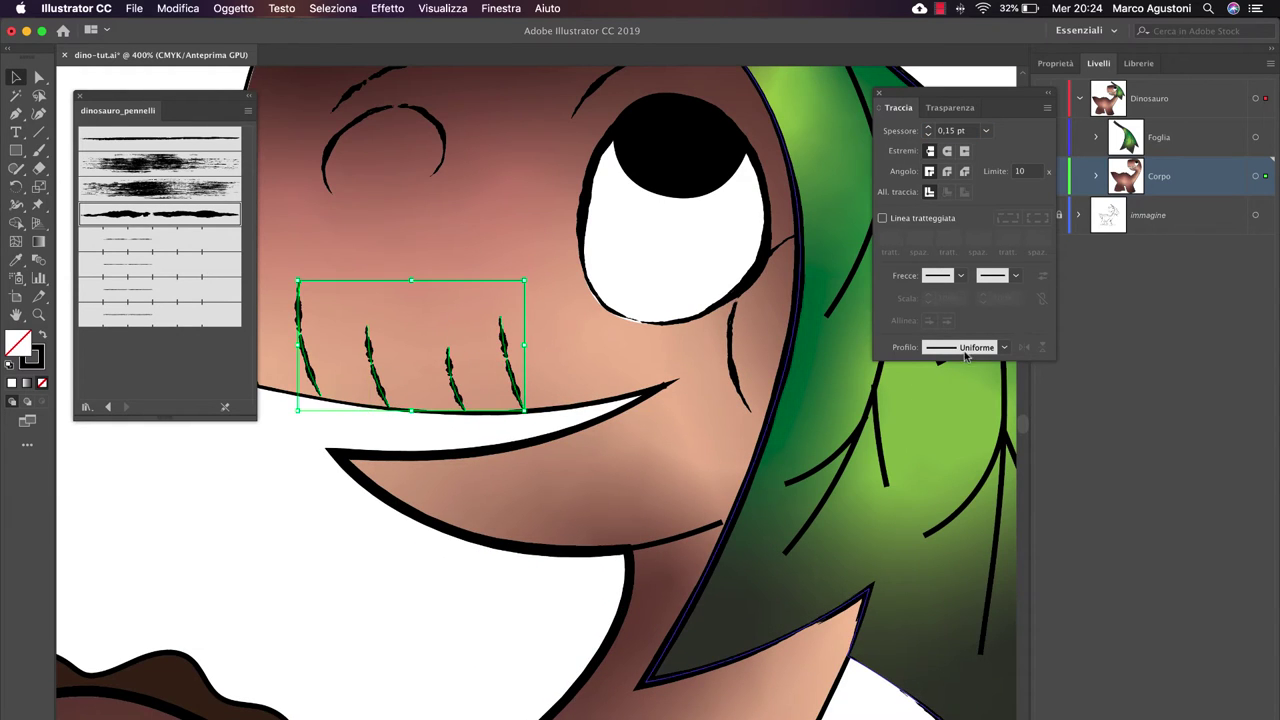
scroll(450, 235, "up", 5)
left_click(450, 235)
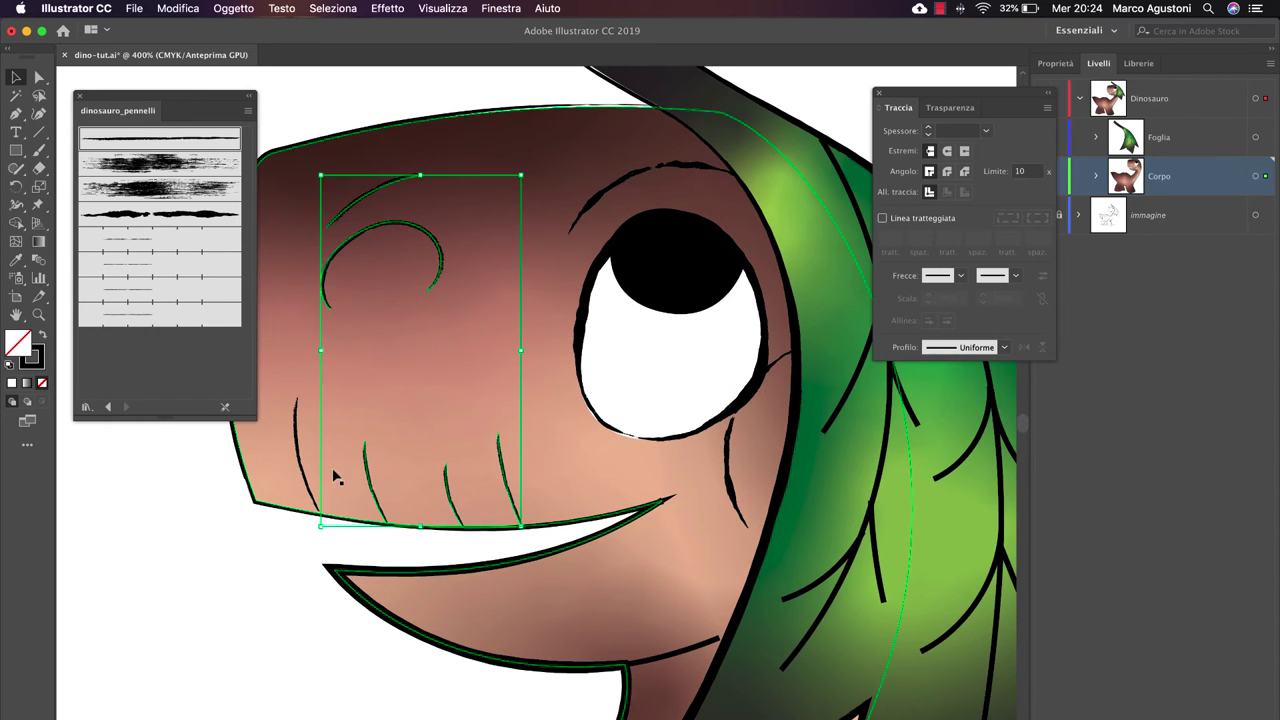
left_click(964, 150)
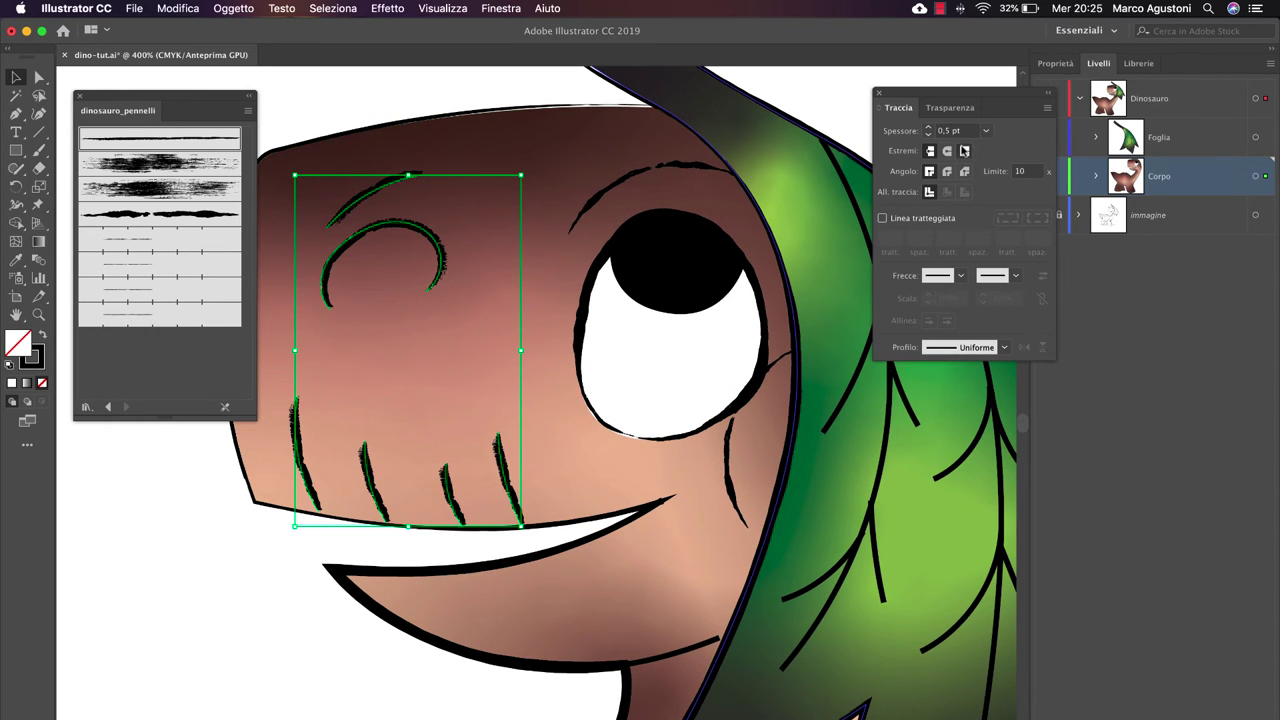
key("ctrl+minus")
key("ctrl+minus")
key("ctrl+minus")
scroll(377, 109, "down", 5)
- Adjust stroke weight and select the dinosaur's neck, leg, body and toe strokes
left_click(986, 130)
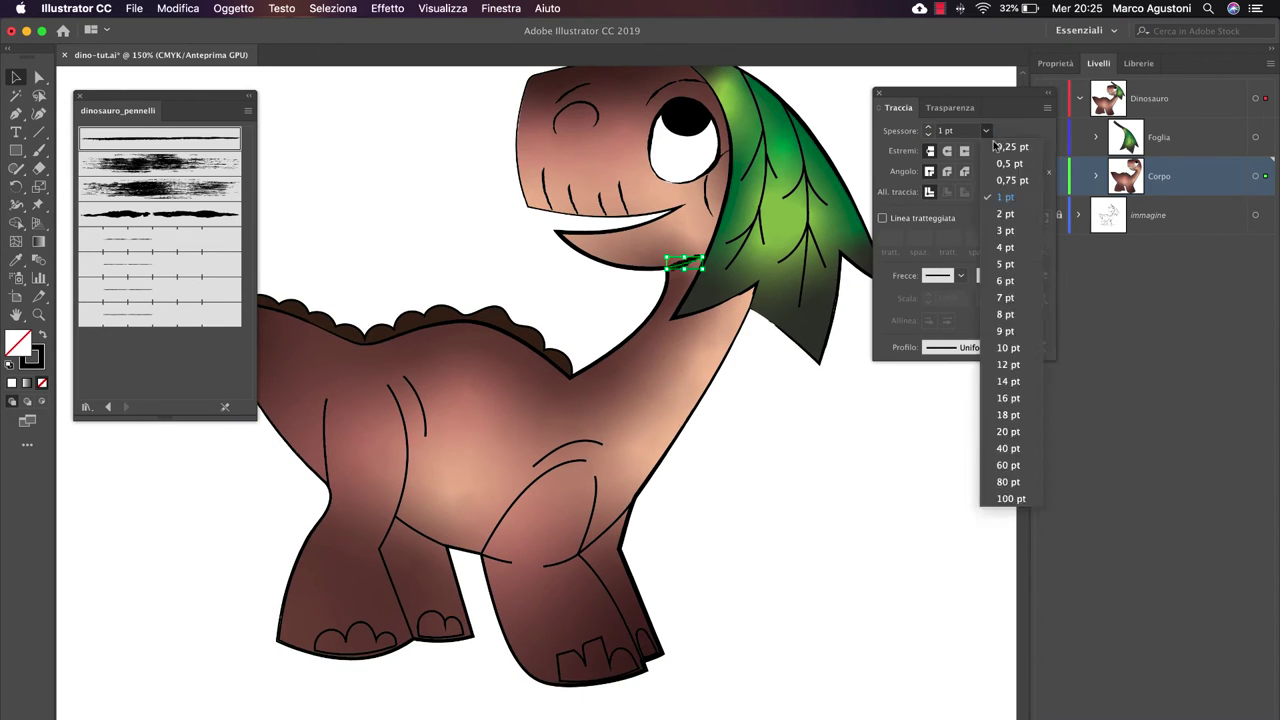
left_click(955, 149)
left_click(430, 360, "shift")
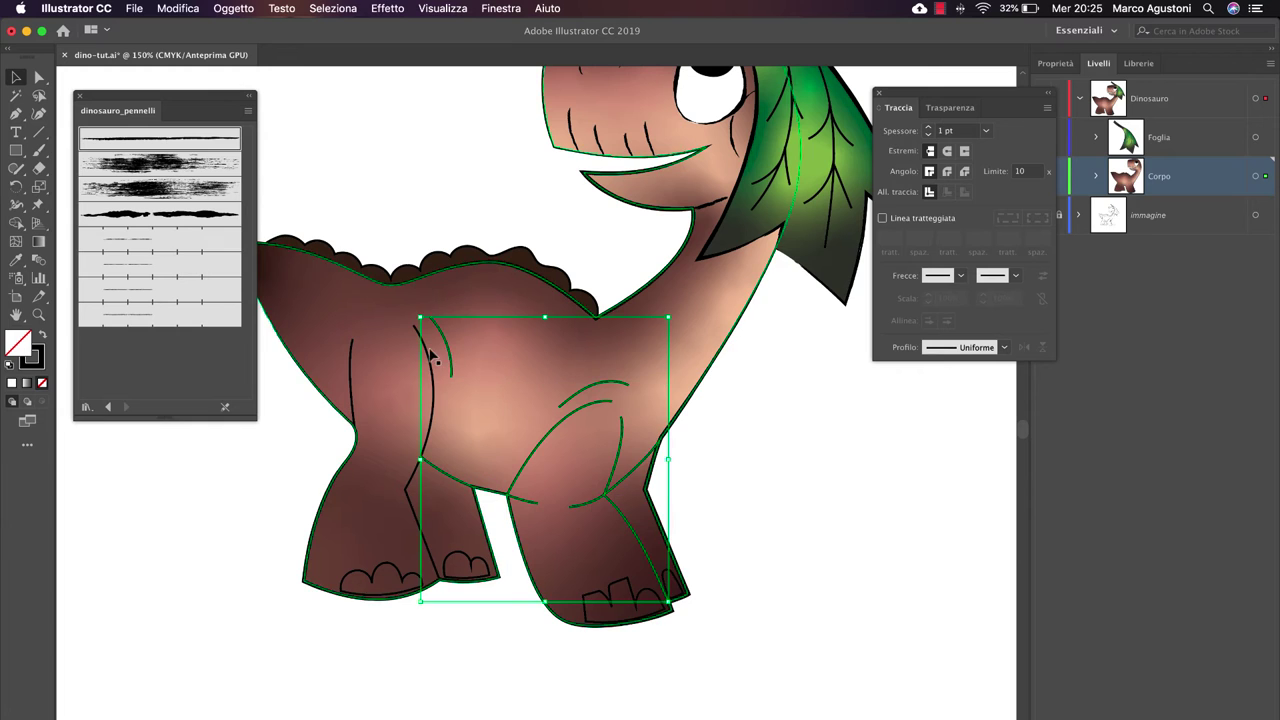
left_click(352, 390, "shift")
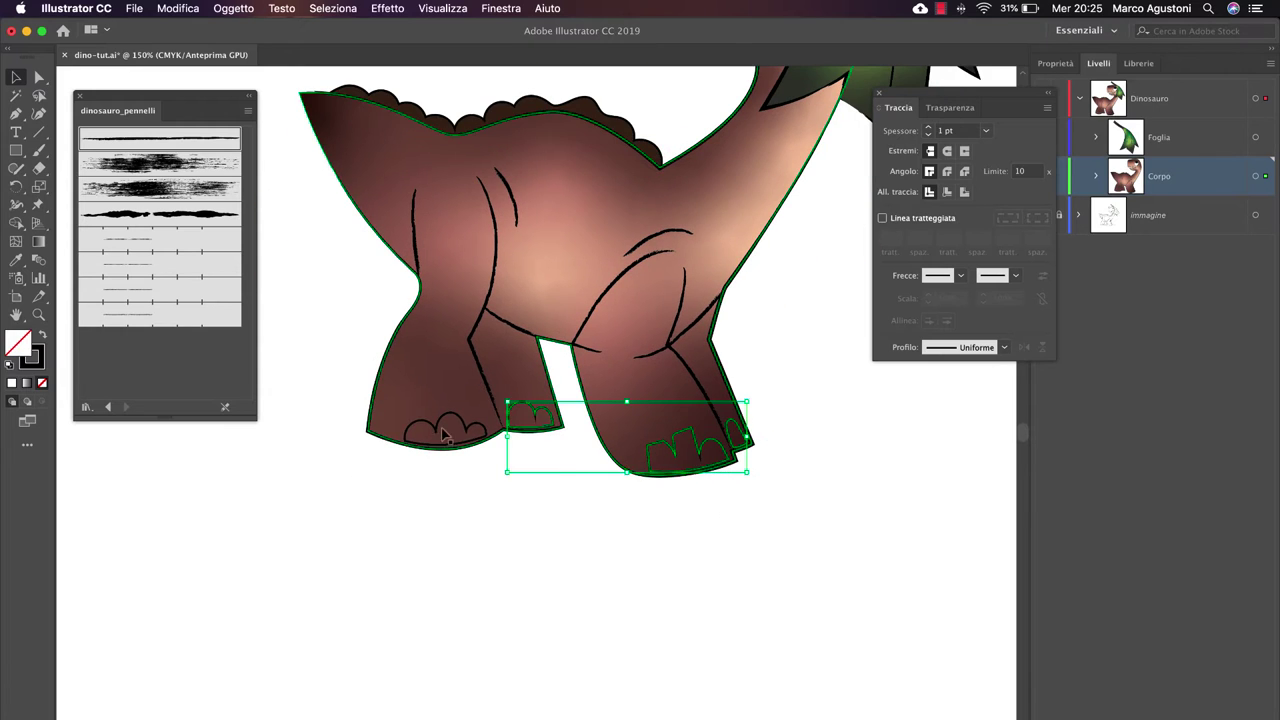
left_click_drag(752, 476, 372, 447)
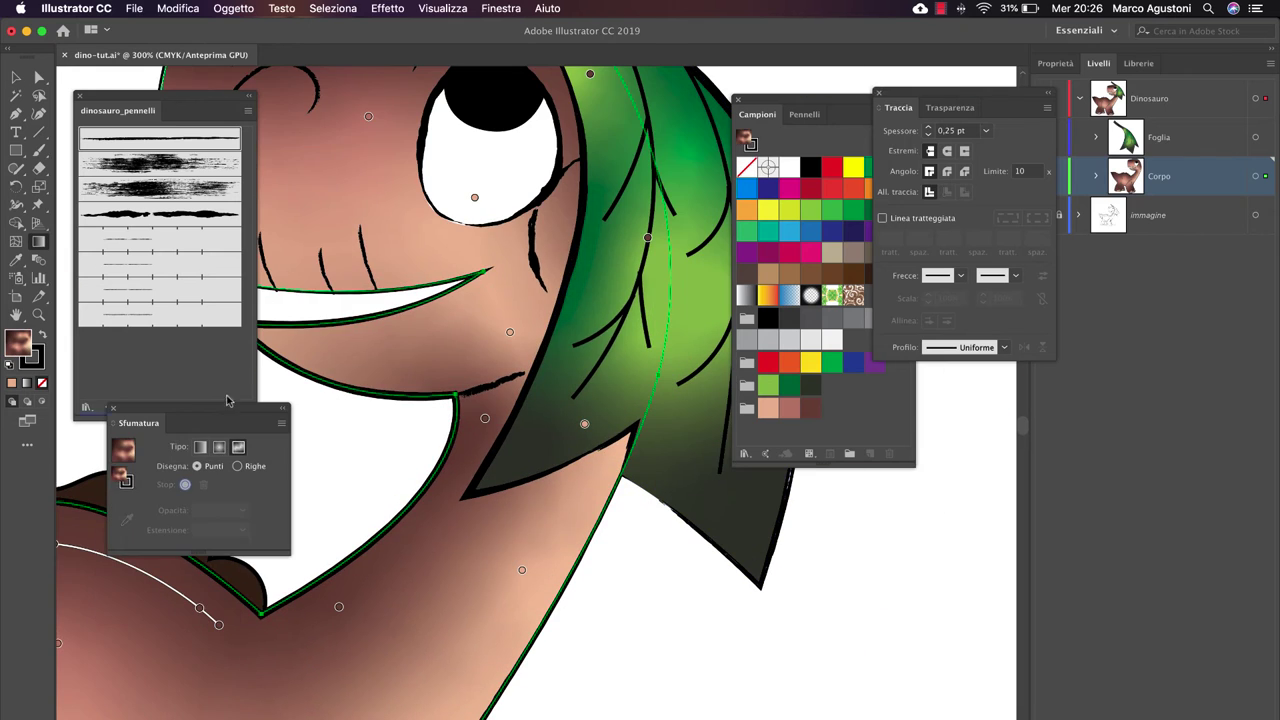
double_click(560, 215)
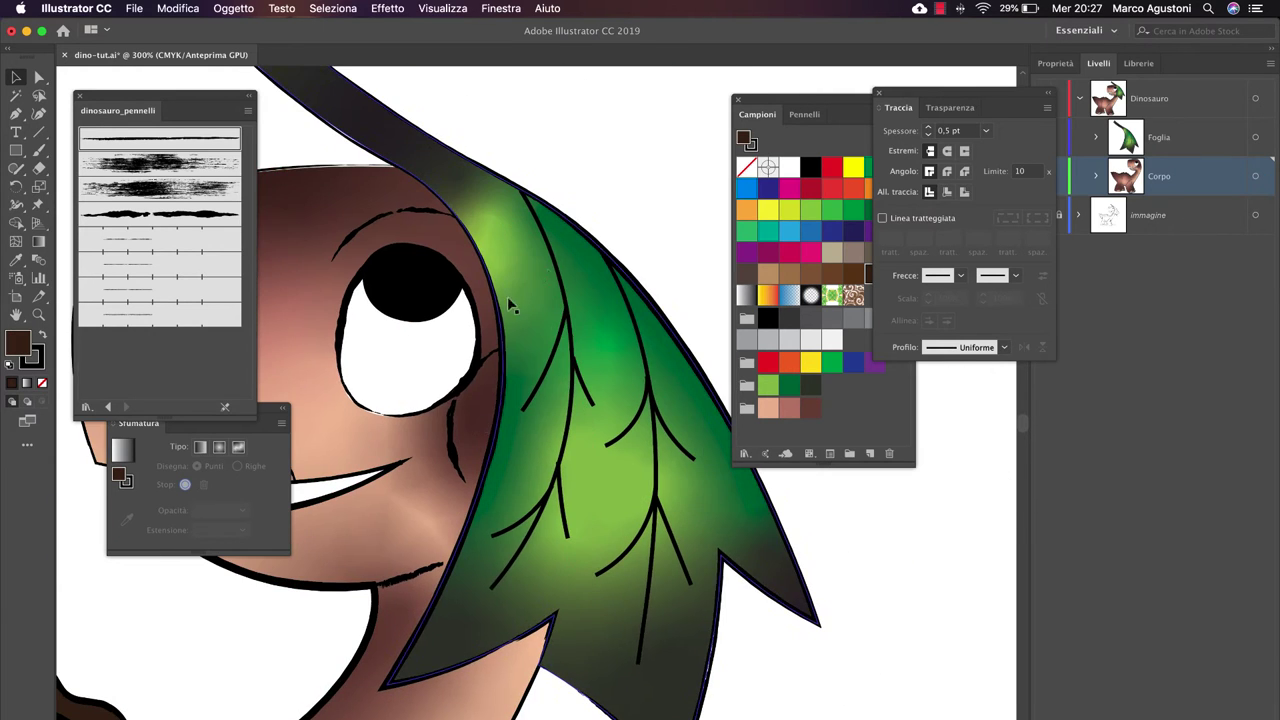
- Give the leaf veins the rough brush at 0.25 pt, then deselect
left_click(507, 296)
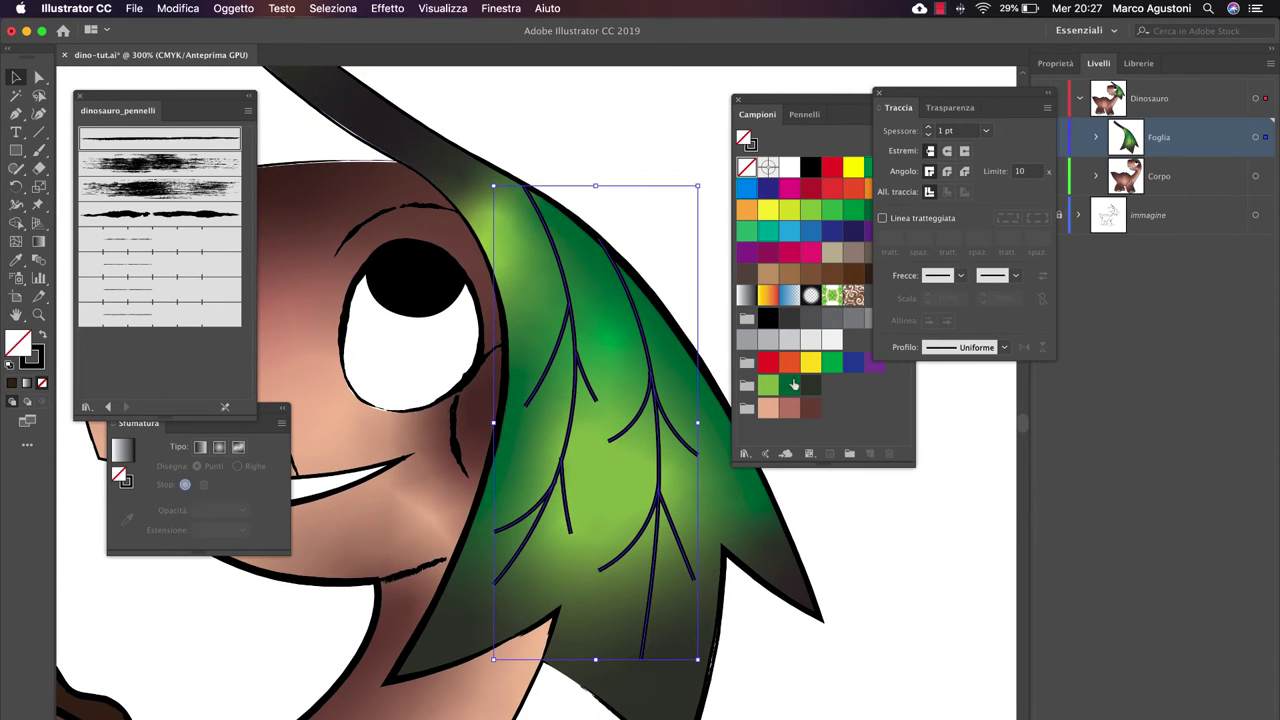
left_click(160, 213)
left_click(985, 130)
left_click(1000, 152)
key("super+1")
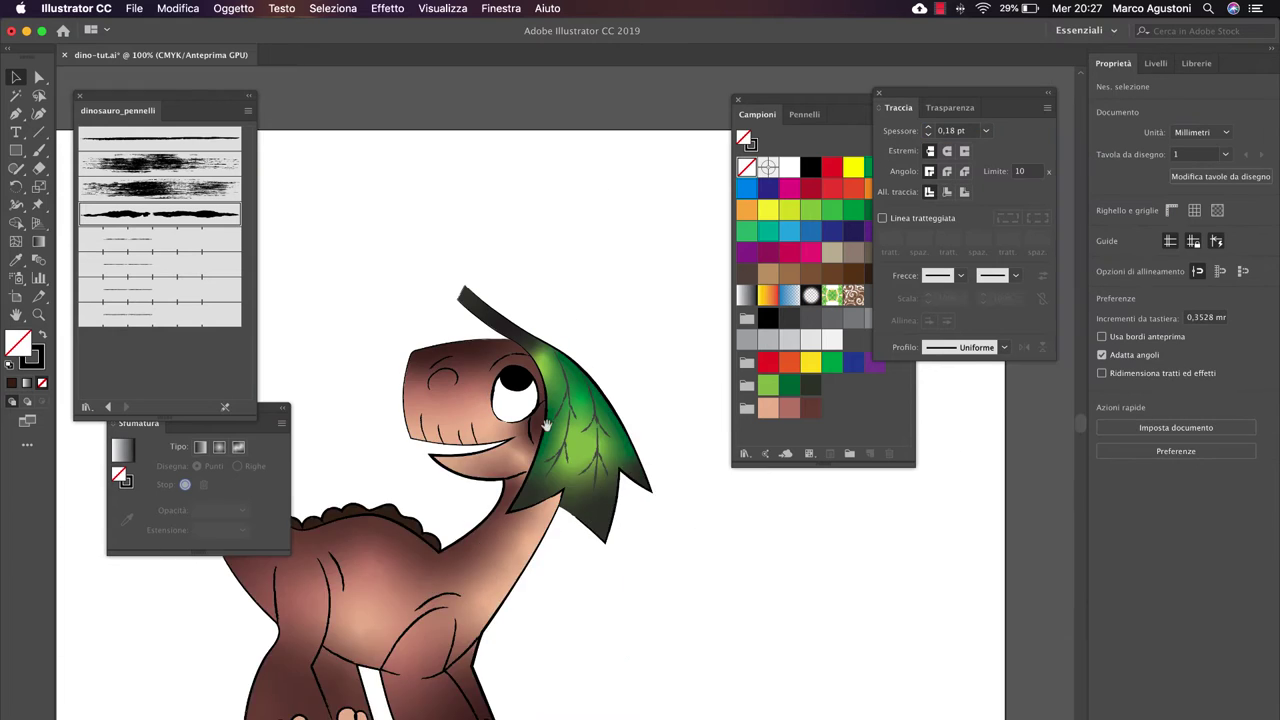
left_click(566, 259)
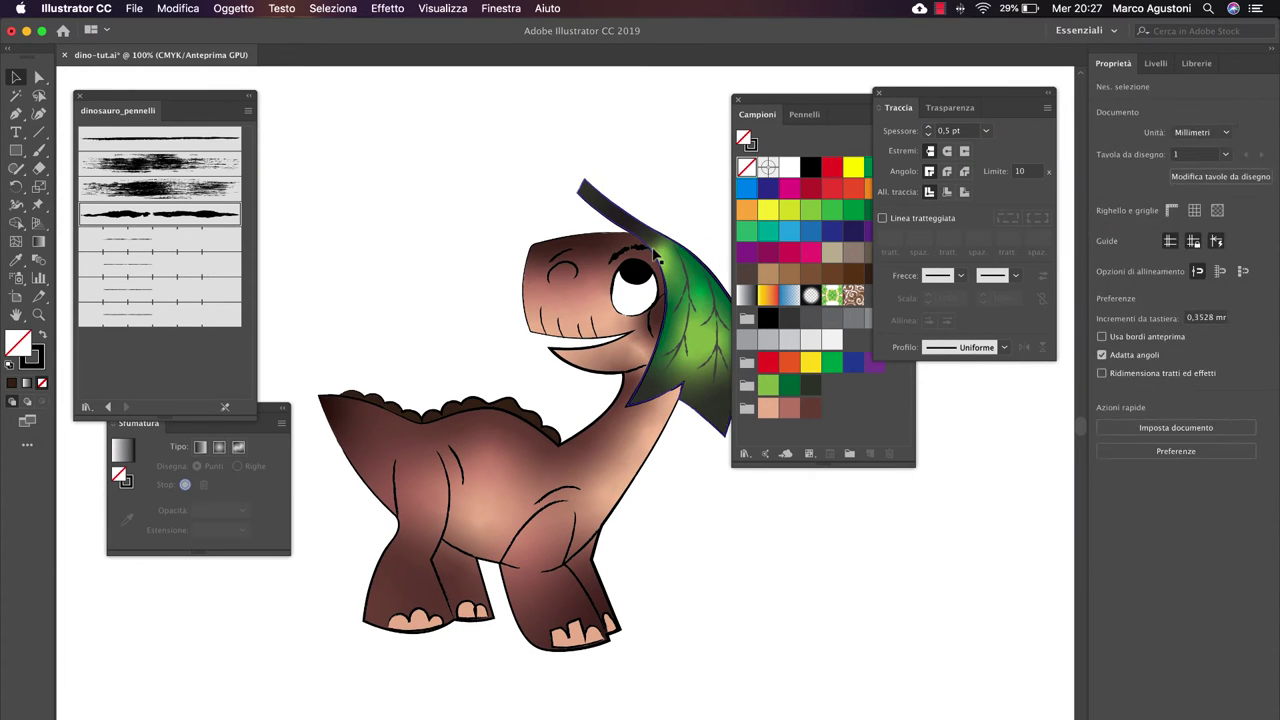
left_click(976, 455)
left_click_drag(586, 409, 549, 386)
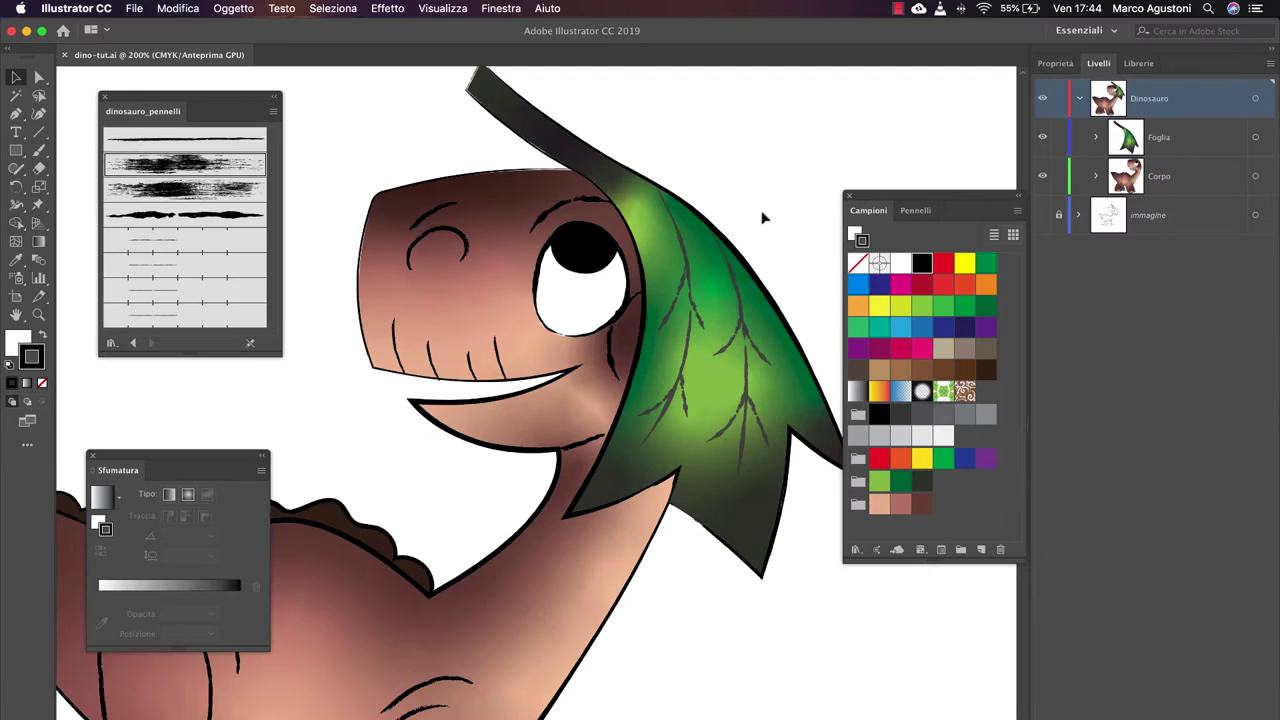
- Add a Pennellate sublayer inside Dinosauro and choose the dry-brush from the brush list
scroll(540, 410, "down", 2)
left_click(625, 280)
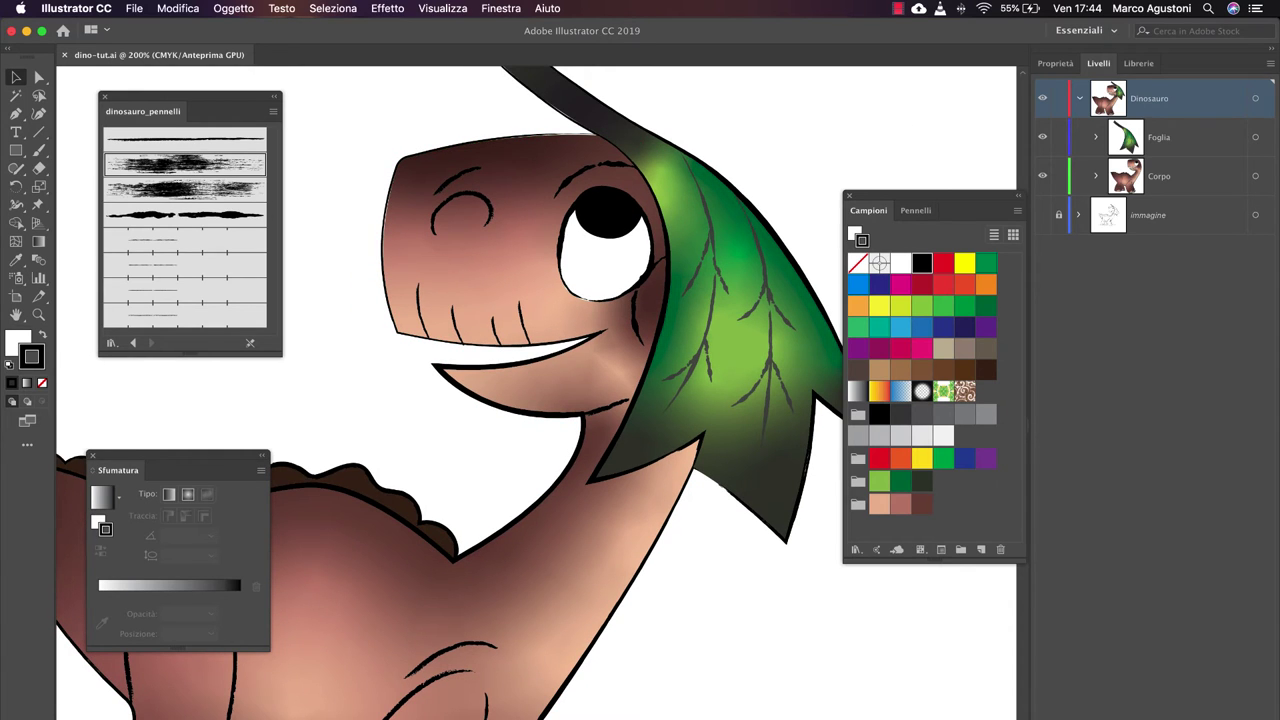
left_click(1218, 712)
double_click(1165, 137)
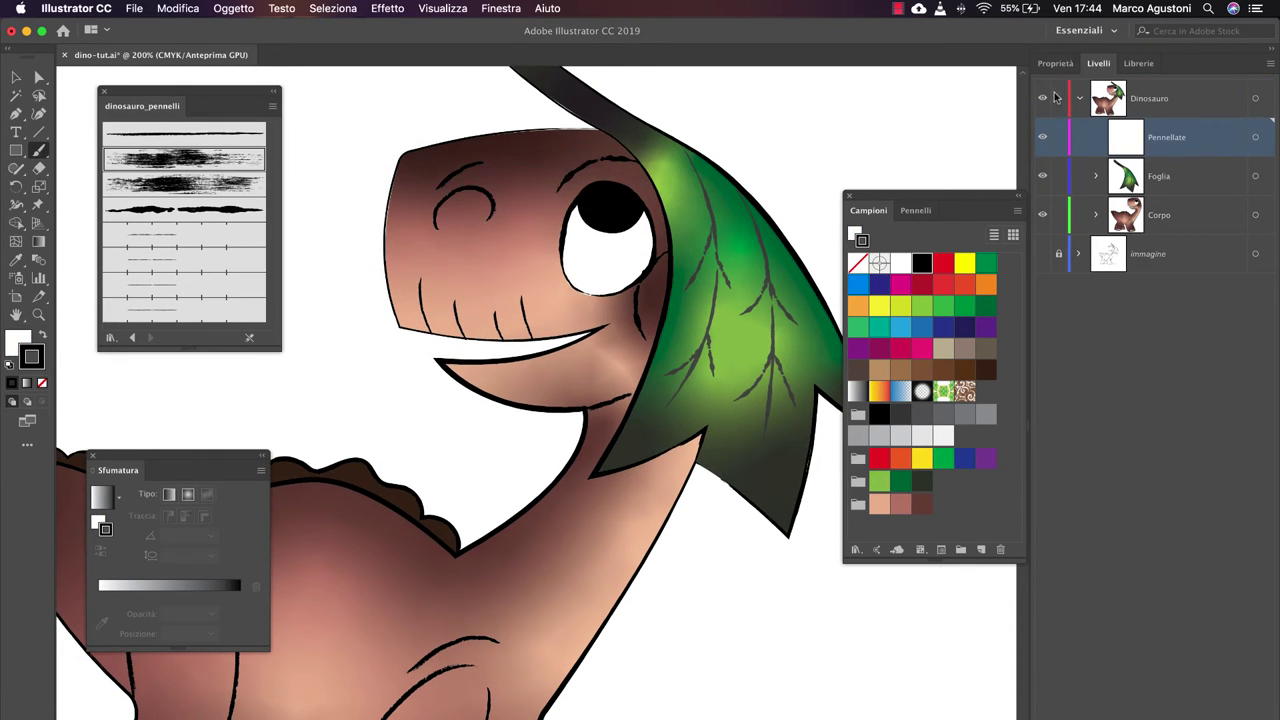
left_click(1200, 345)
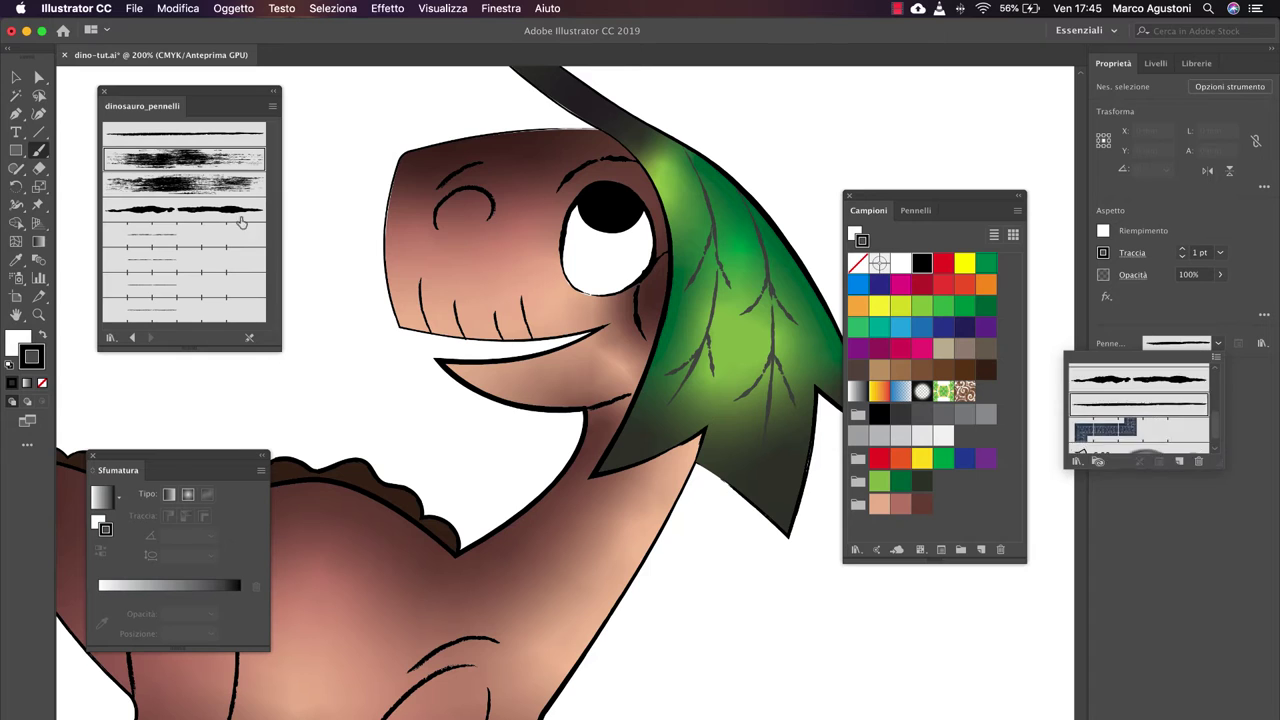
left_click(1138, 370)
- Make the head brush stroke thinner (0.75 pt) and dark brown
left_click(16, 77)
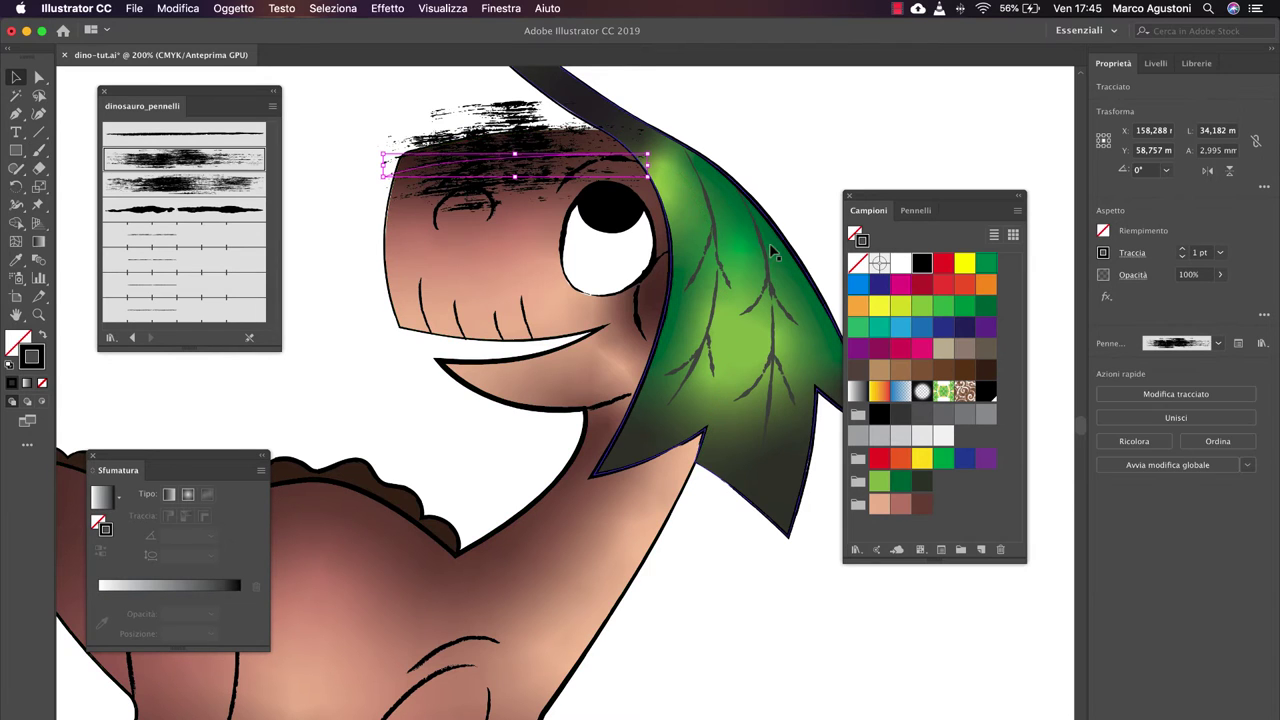
left_click(1240, 285)
left_click_drag(448, 162, 455, 172)
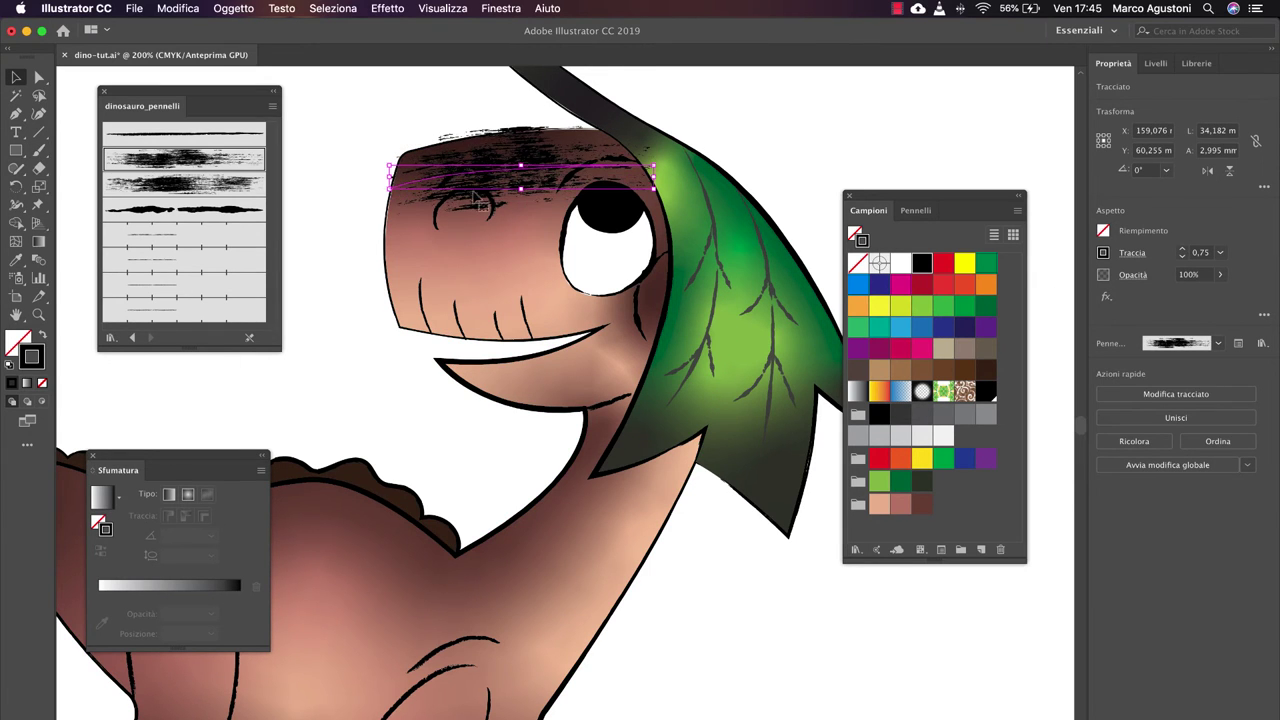
left_click(922, 504)
- Set the head stroke to Moltiplica blend at 50% opacity
left_click(500, 8)
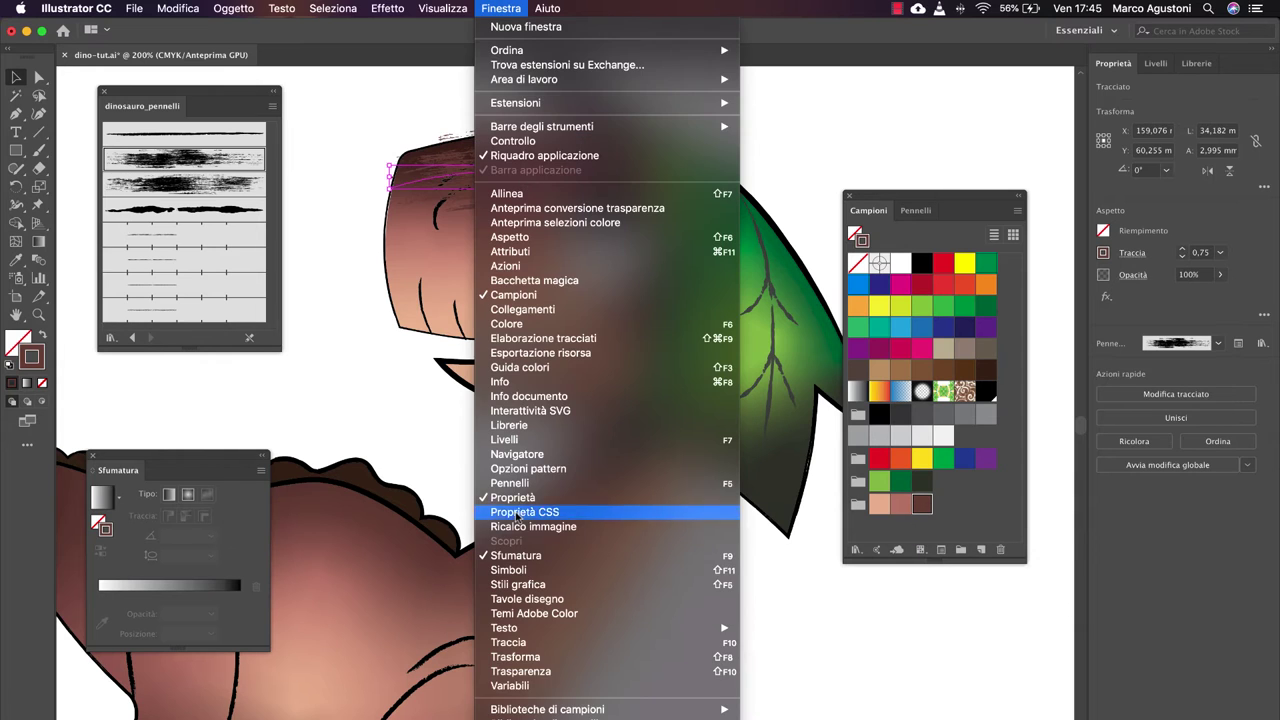
left_click(640, 514)
left_click(850, 112)
left_click(850, 172)
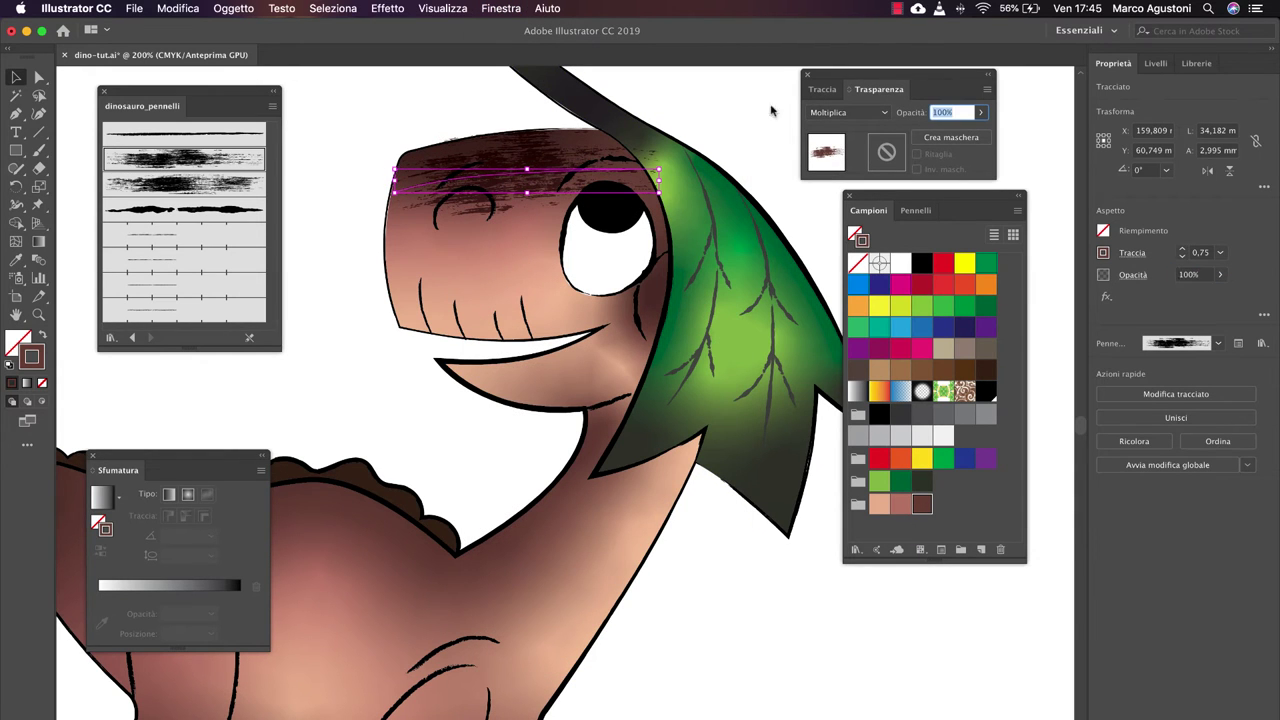
type("50")
key("Return")
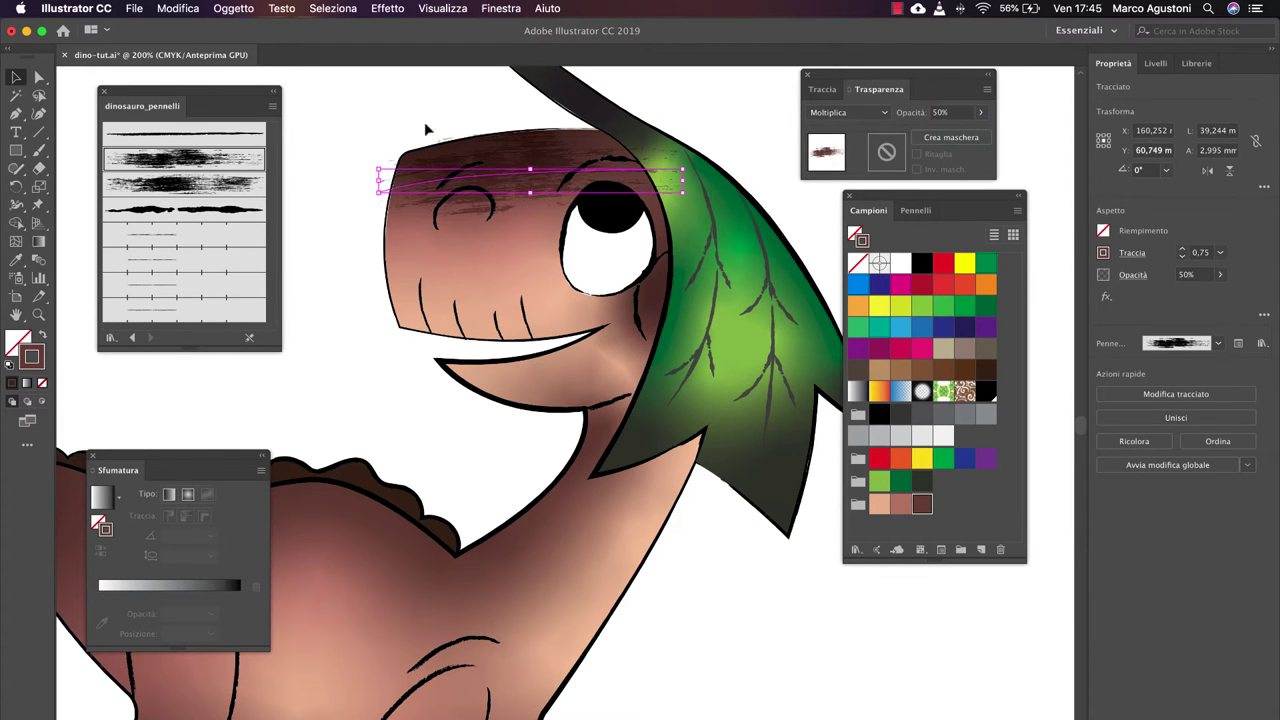
left_click(428, 128)
key("b")
scroll(540, 210, "up", 2)
scroll(540, 210, "right", 2)
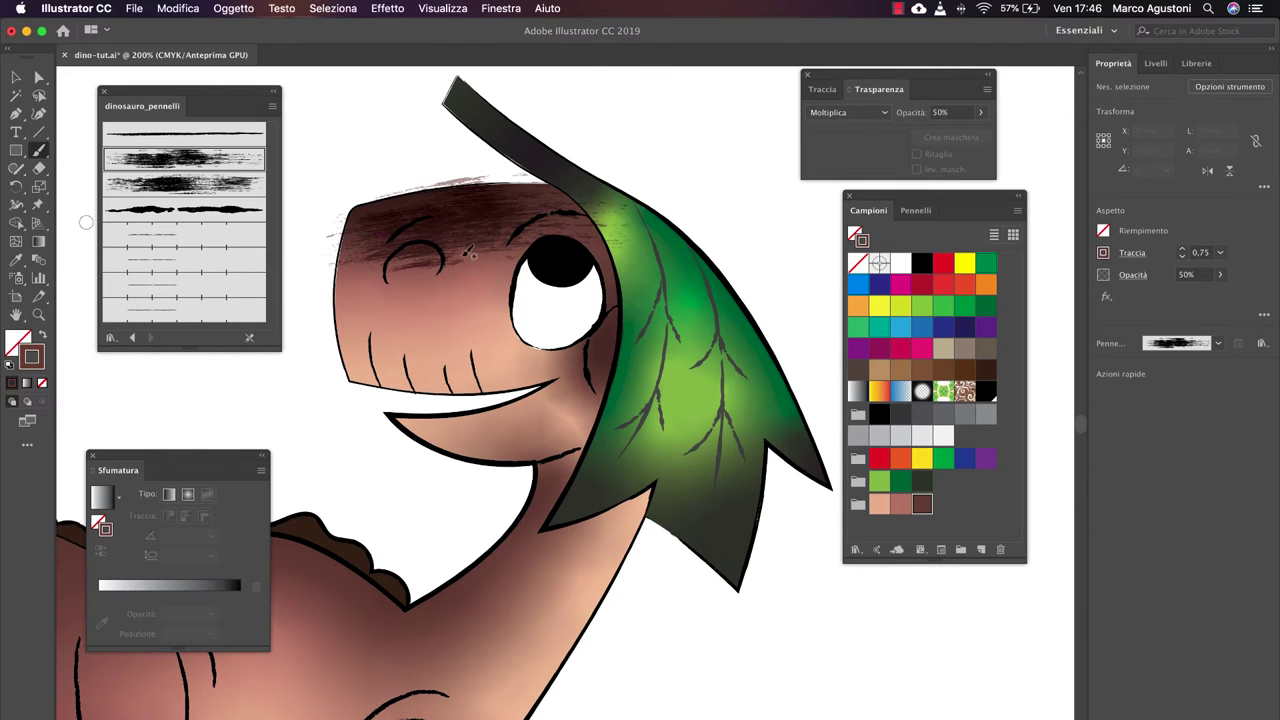
- Paint dark dry-brush strokes along the leaf's top and right side
scroll(424, 277, "right", 2)
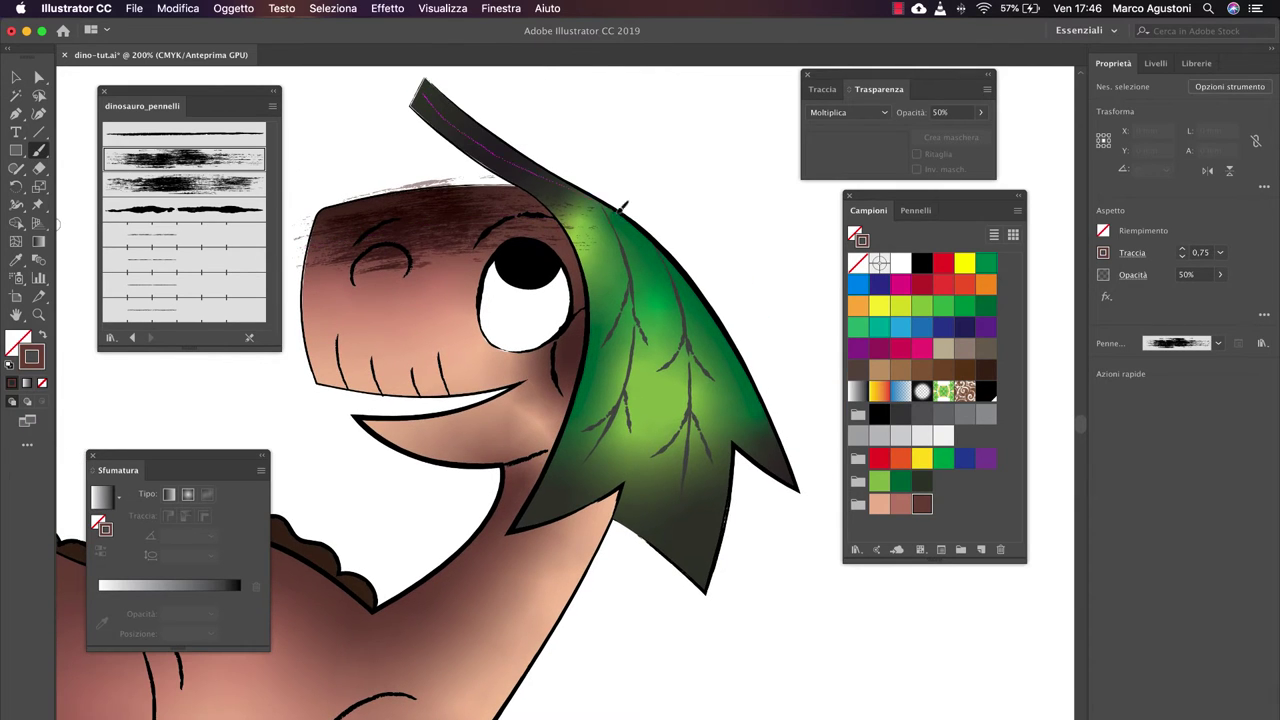
left_click_drag(620, 205, 600, 200)
key("v")
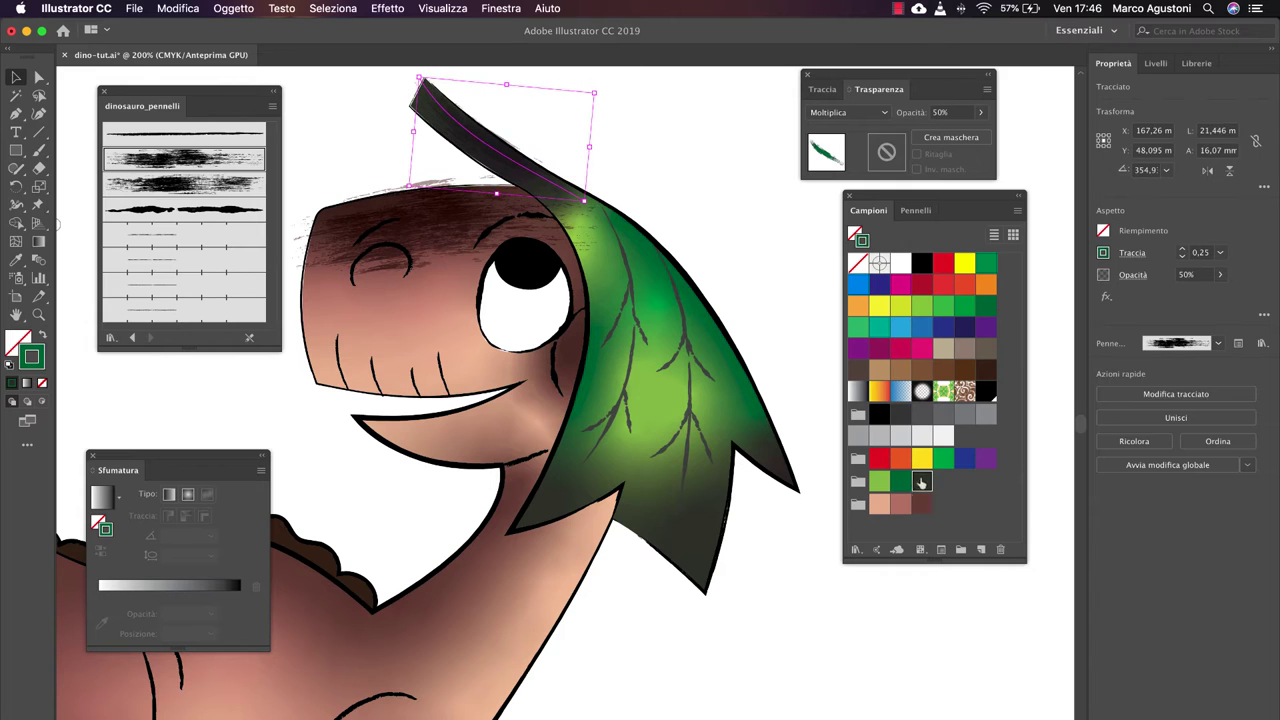
left_click(372, 154)
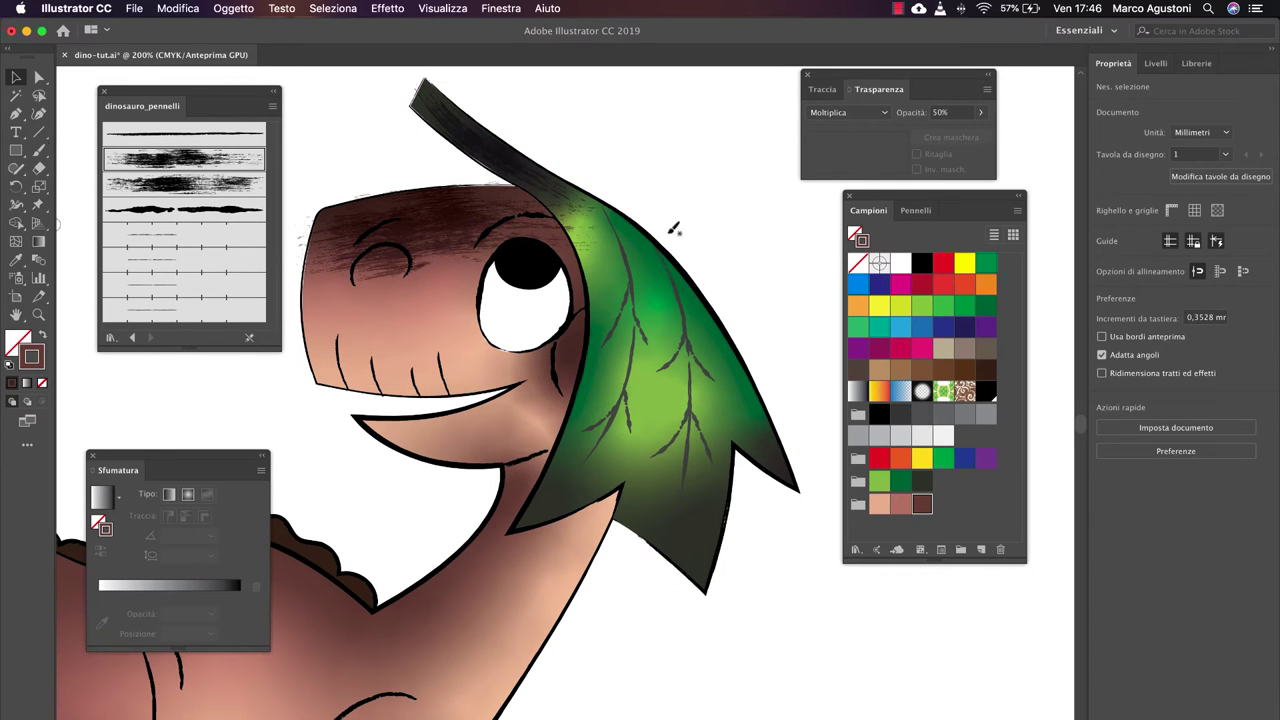
left_click_drag(580, 216, 775, 470)
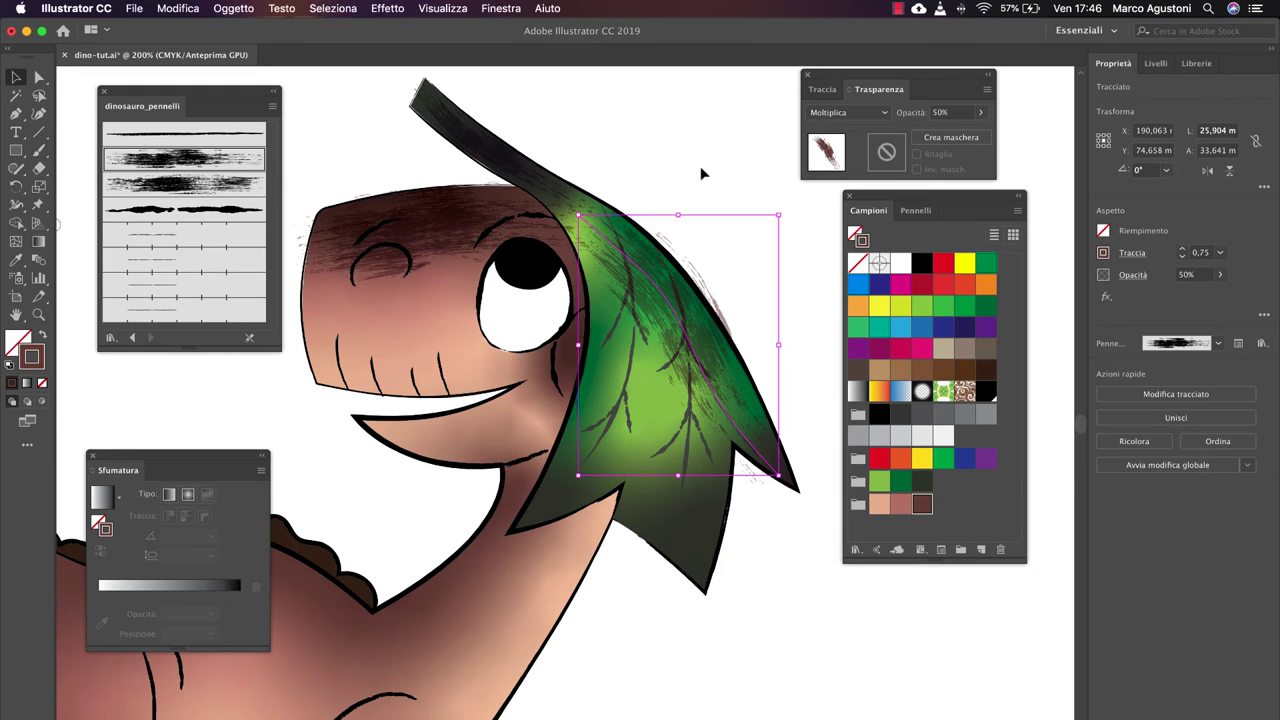
key("b")
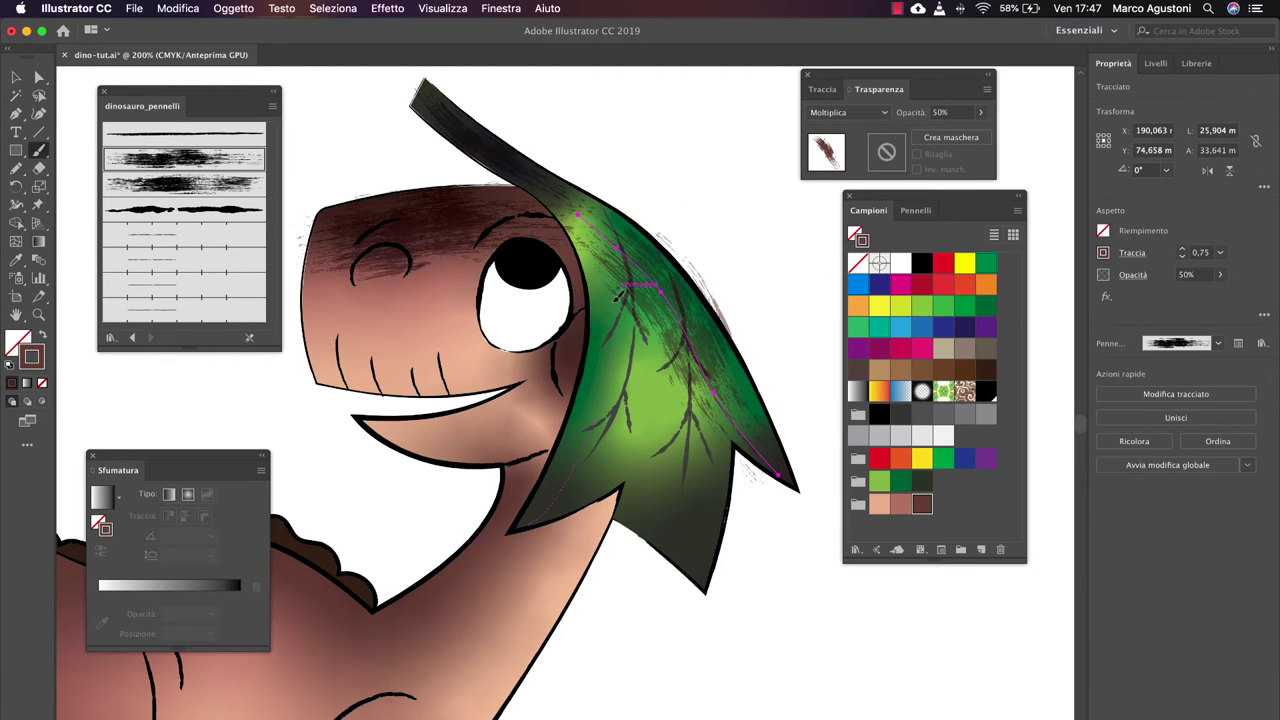
- Paint dark strokes along the leaf's left edge and down its surface, thinning the last one
left_click_drag(578, 205, 540, 520)
key("v")
key("a")
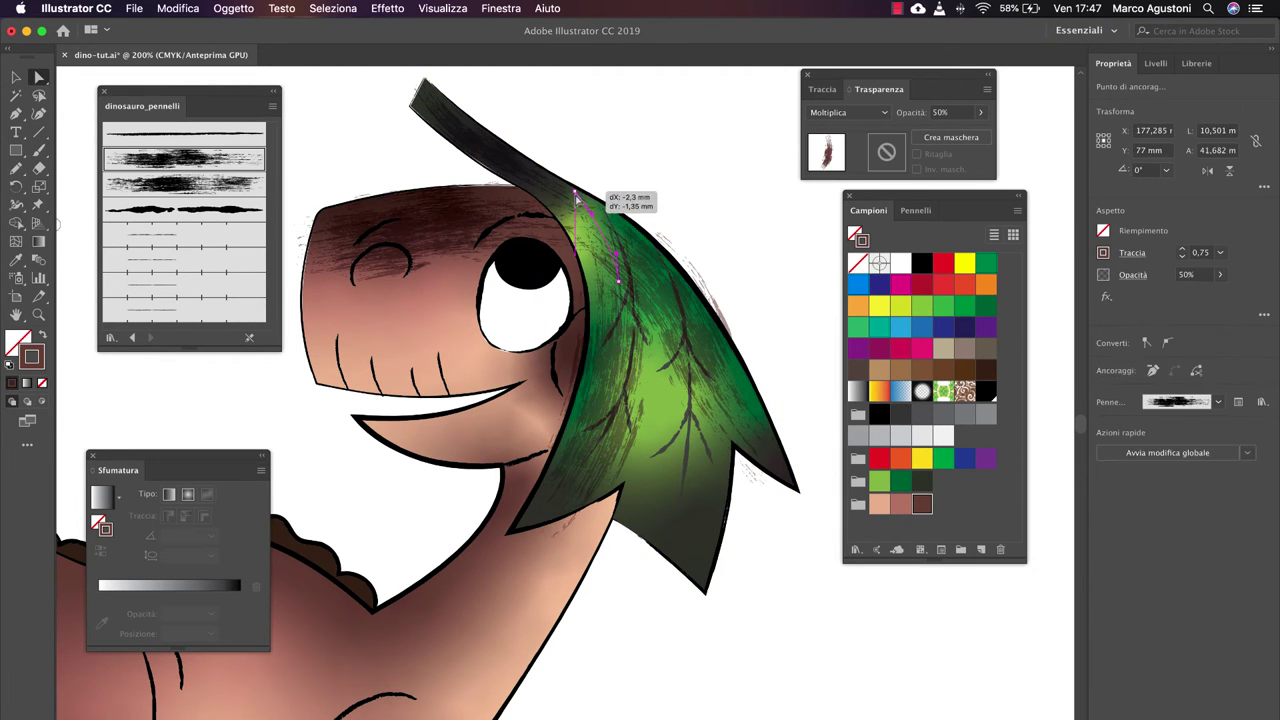
left_click_drag(715, 395, 698, 562)
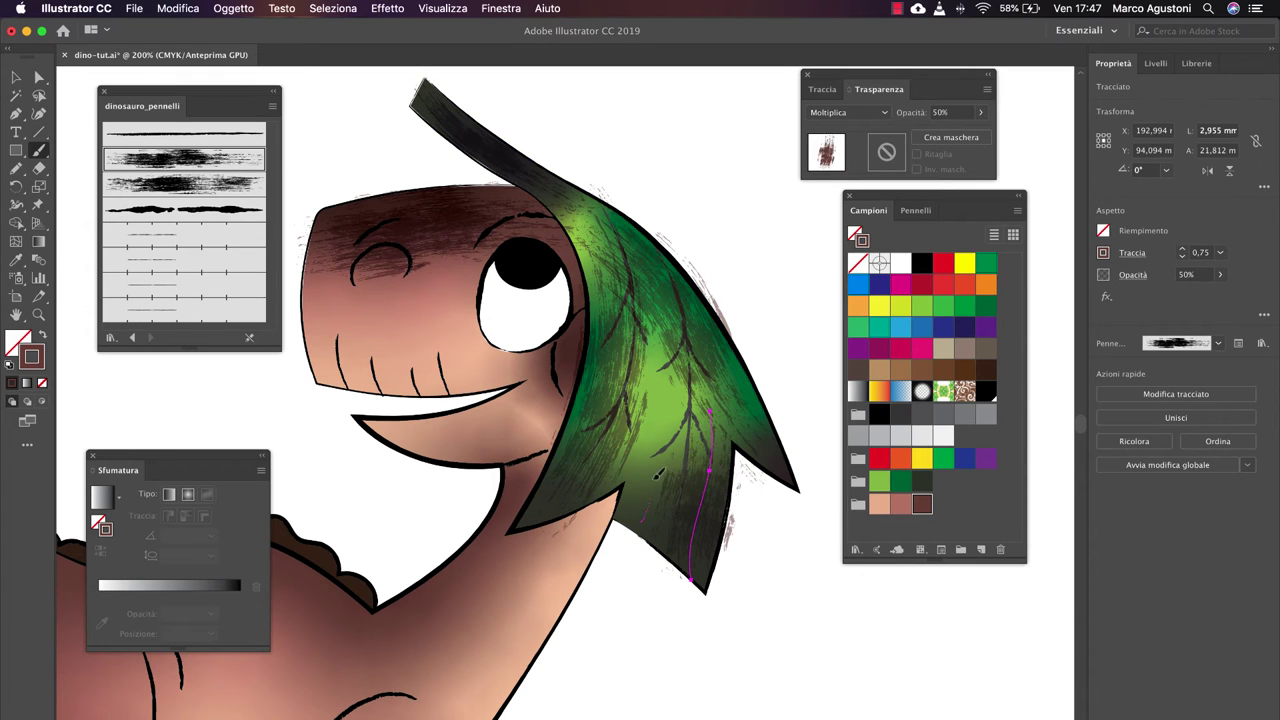
left_click_drag(648, 365, 648, 540)
key("v")
left_click(1220, 252)
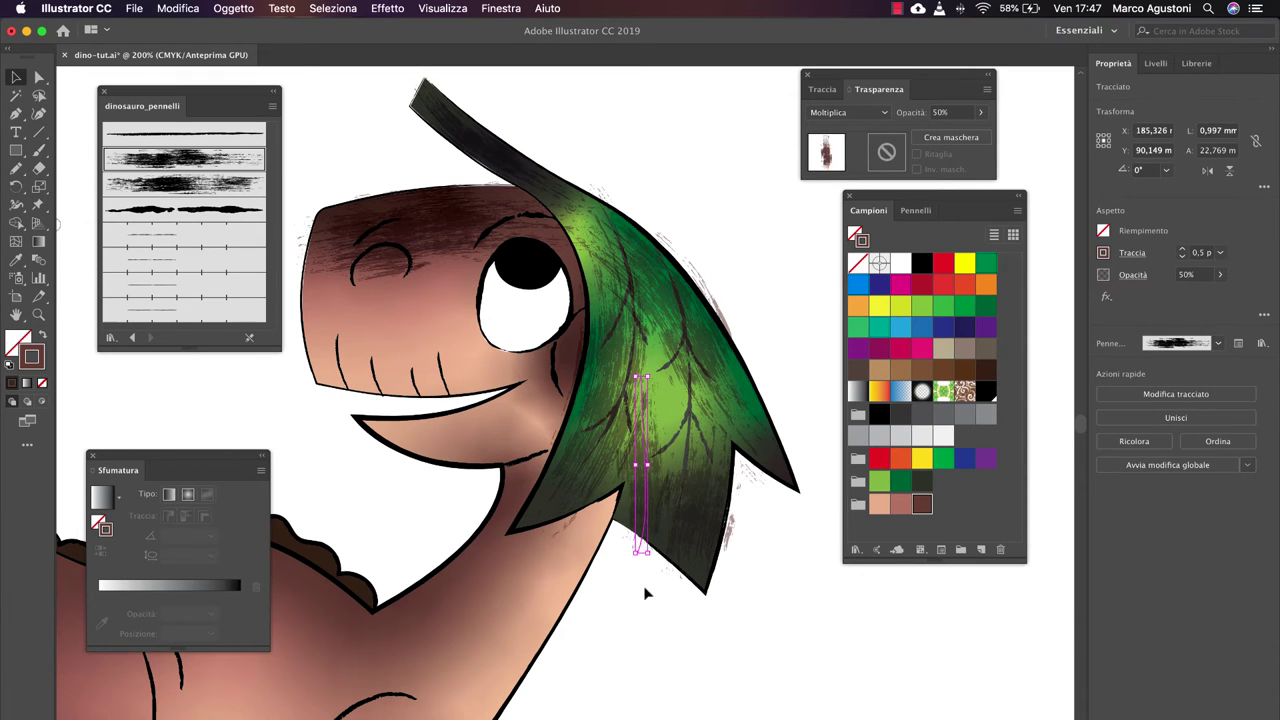
key("ctrl+shift+a")
scroll(645, 480, "down", 3)
scroll(585, 345, "up", 5)
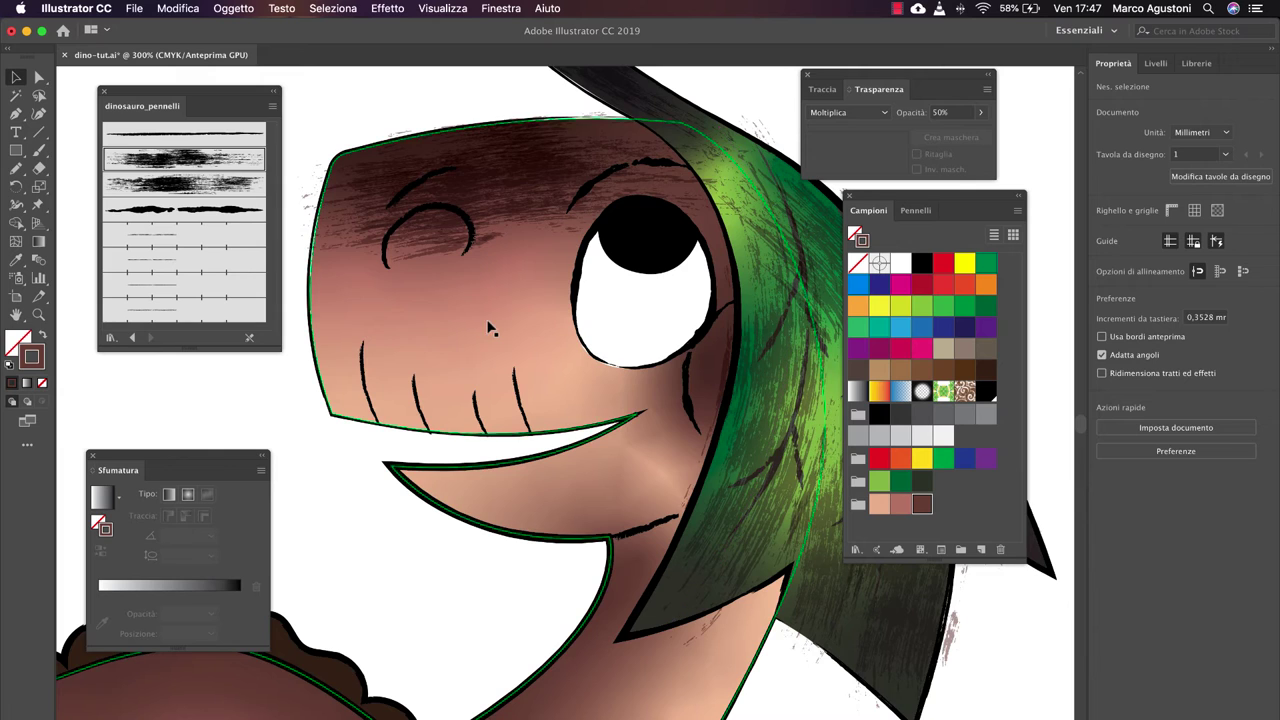
- Paint a light green stroke down the leaf and reshape its anchors to follow the leaf
scroll(560, 350, "right", 5)
key("b")
left_click_drag(668, 478, 612, 186)
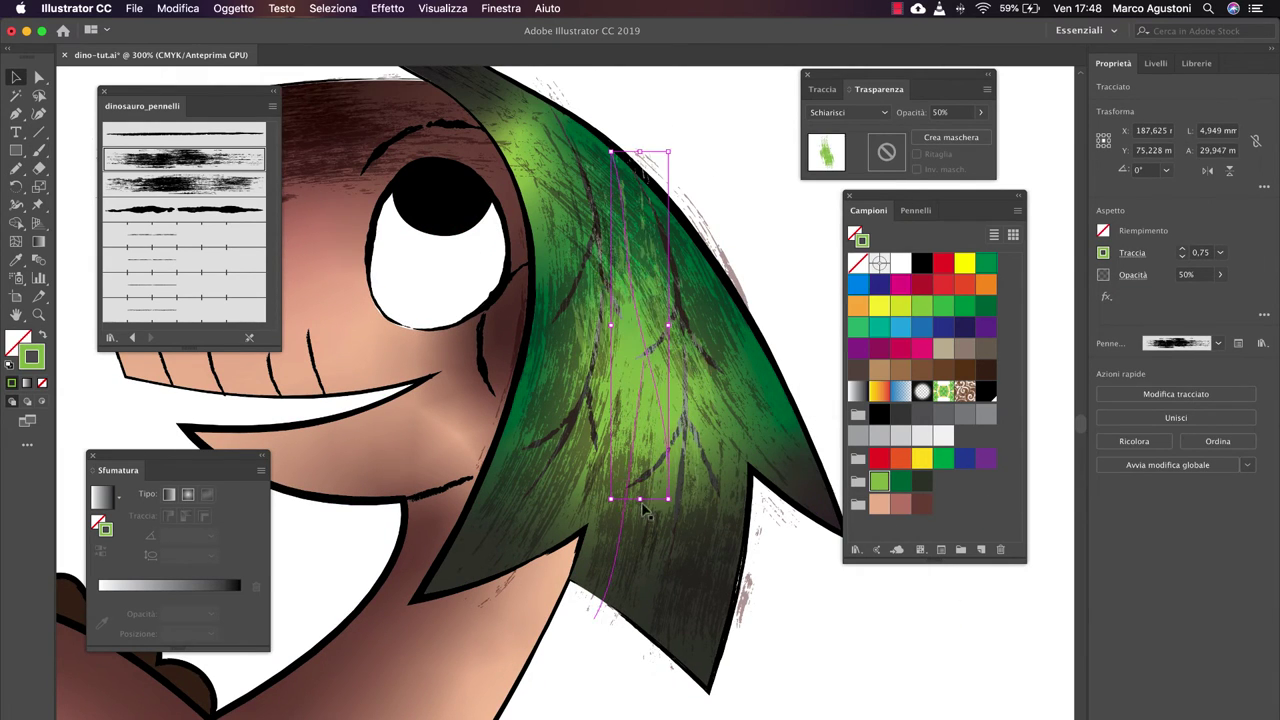
left_click_drag(639, 480, 684, 572)
key("a")
left_click_drag(614, 145, 550, 140)
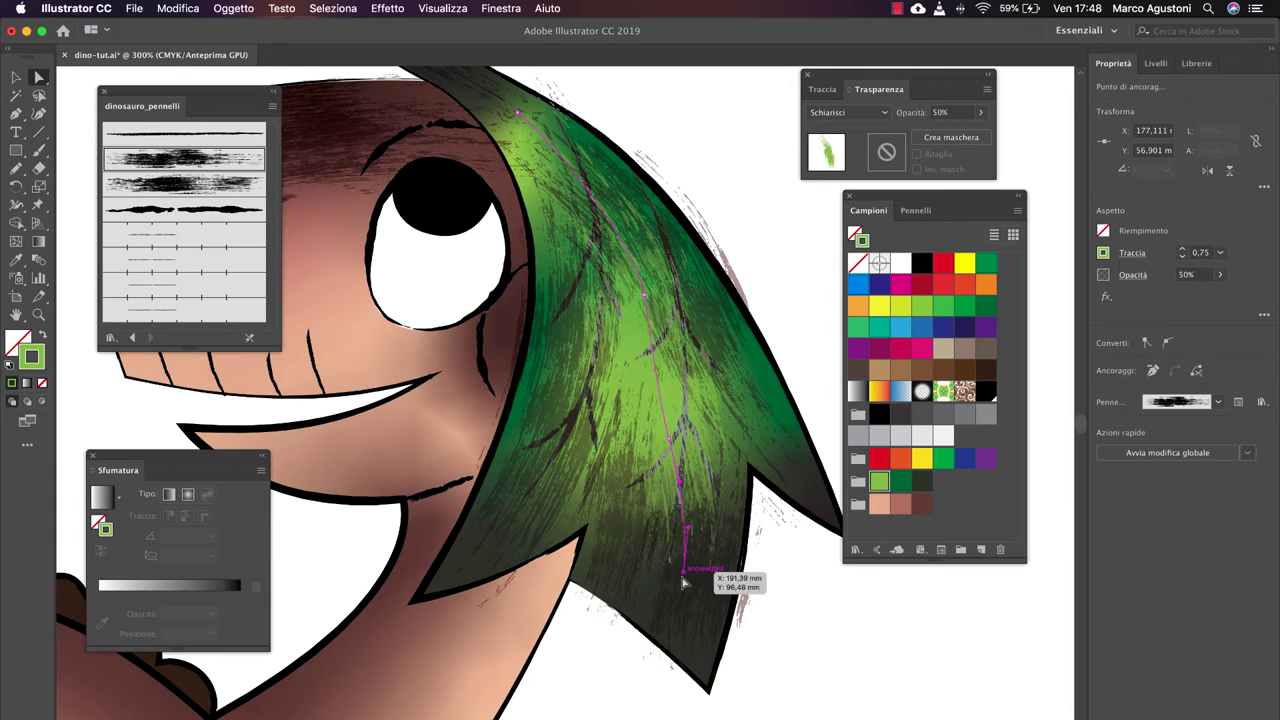
left_click_drag(684, 572, 672, 587)
- Paint a dark stroke along the leaf edge, undo a change, and select the stem stroke's top anchor
scroll(714, 423, "down", 5)
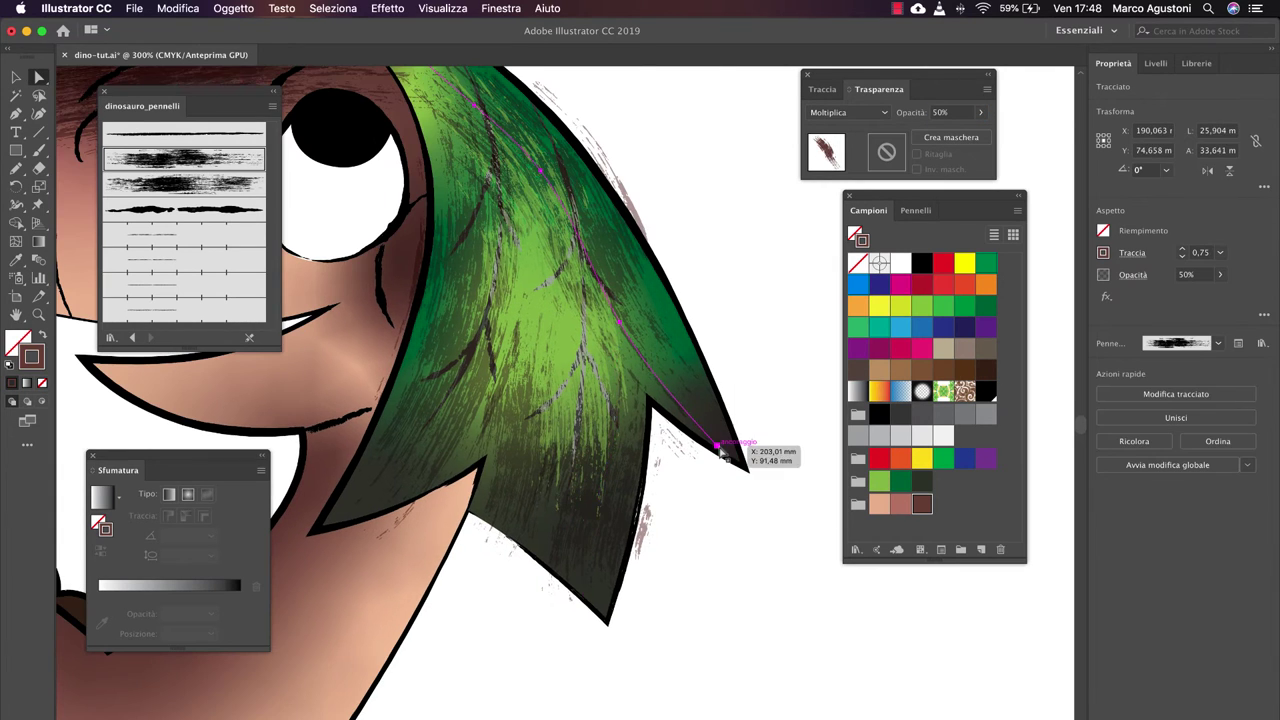
left_click_drag(743, 449, 686, 337)
scroll(686, 337, "up", 3)
scroll(614, 497, "down", 5)
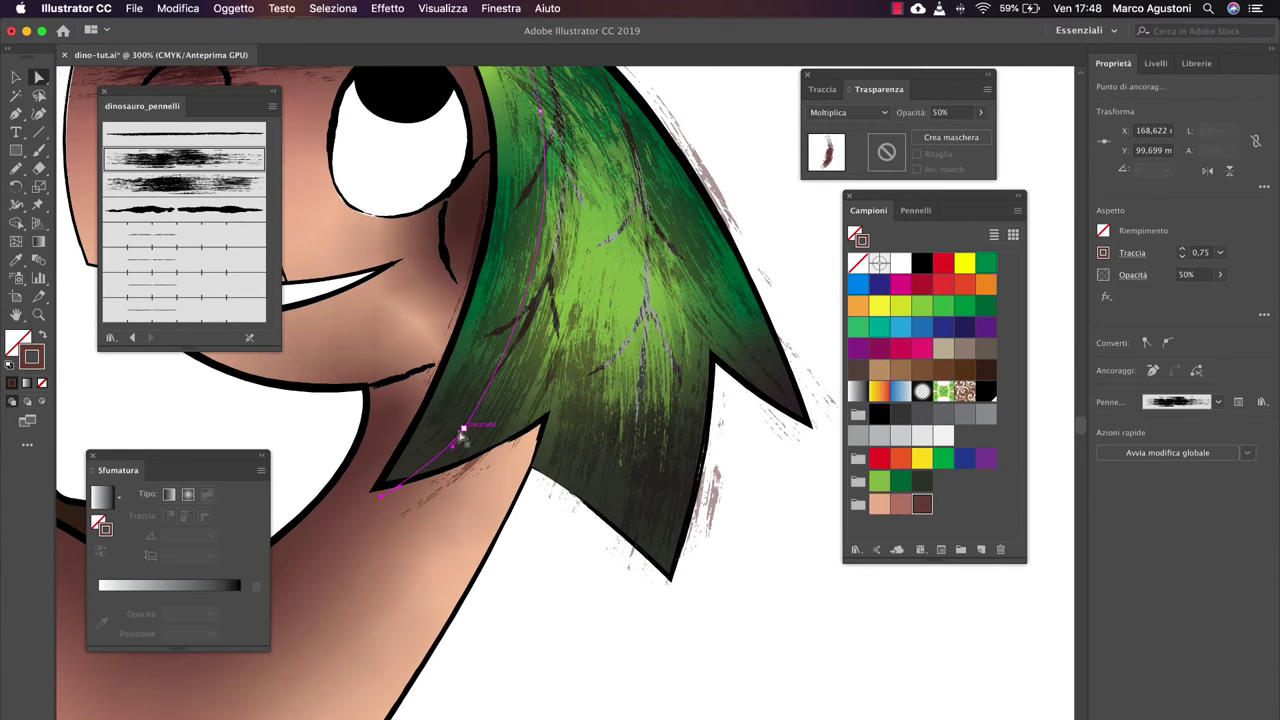
scroll(466, 434, "up", 3)
scroll(533, 273, "up", 3)
key("ctrl+z")
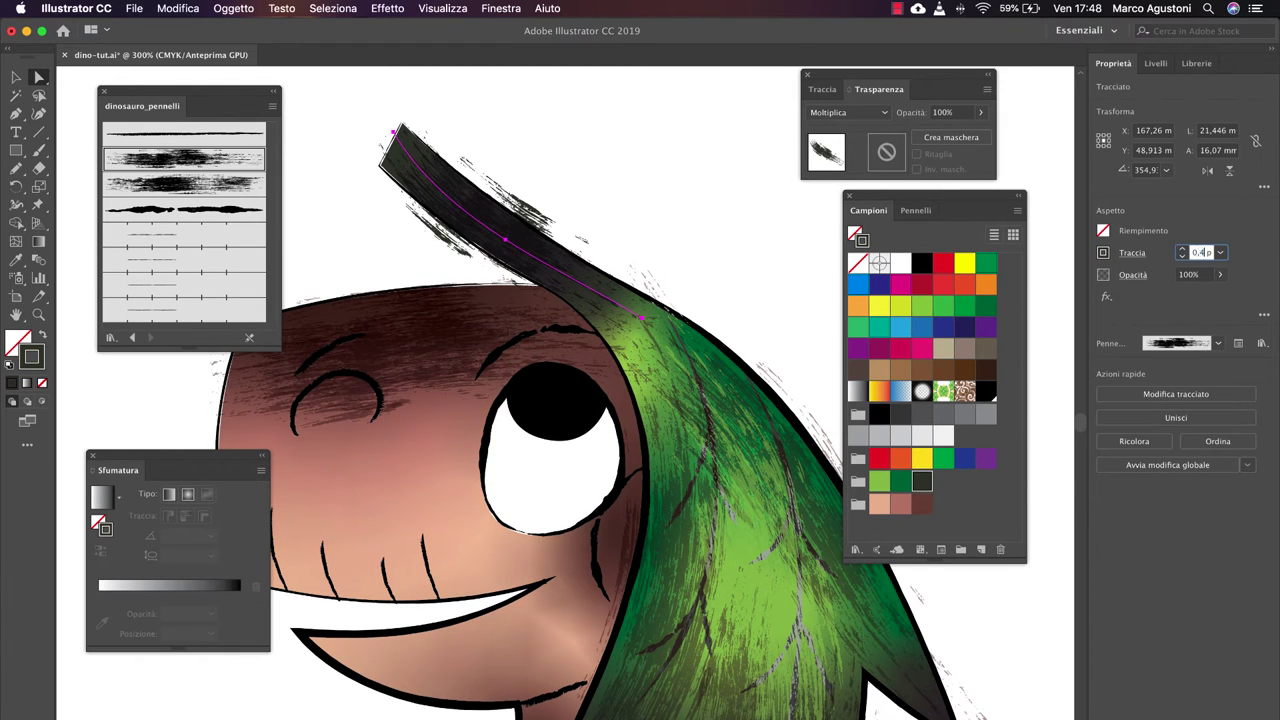
left_click(383, 123)
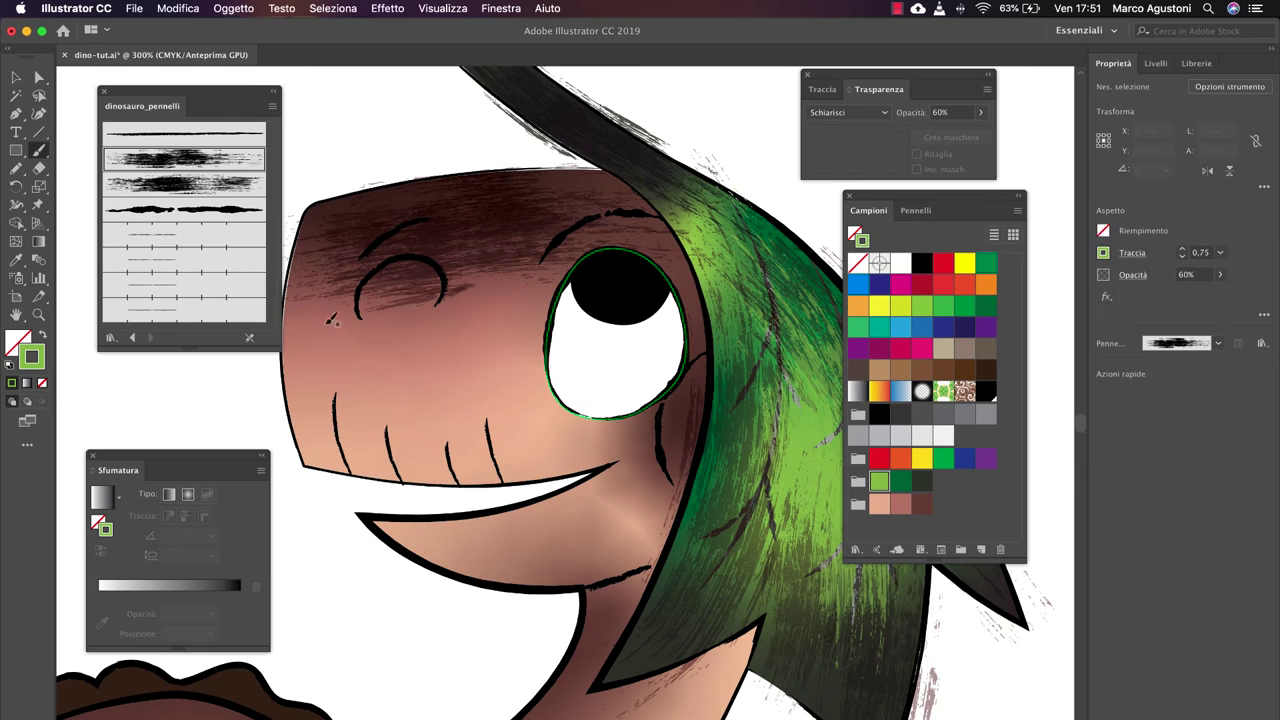
- Paint several textured strokes across the dinosaur's cheek, the first at 20% opacity
left_click_drag(333, 320, 550, 330)
type("20")
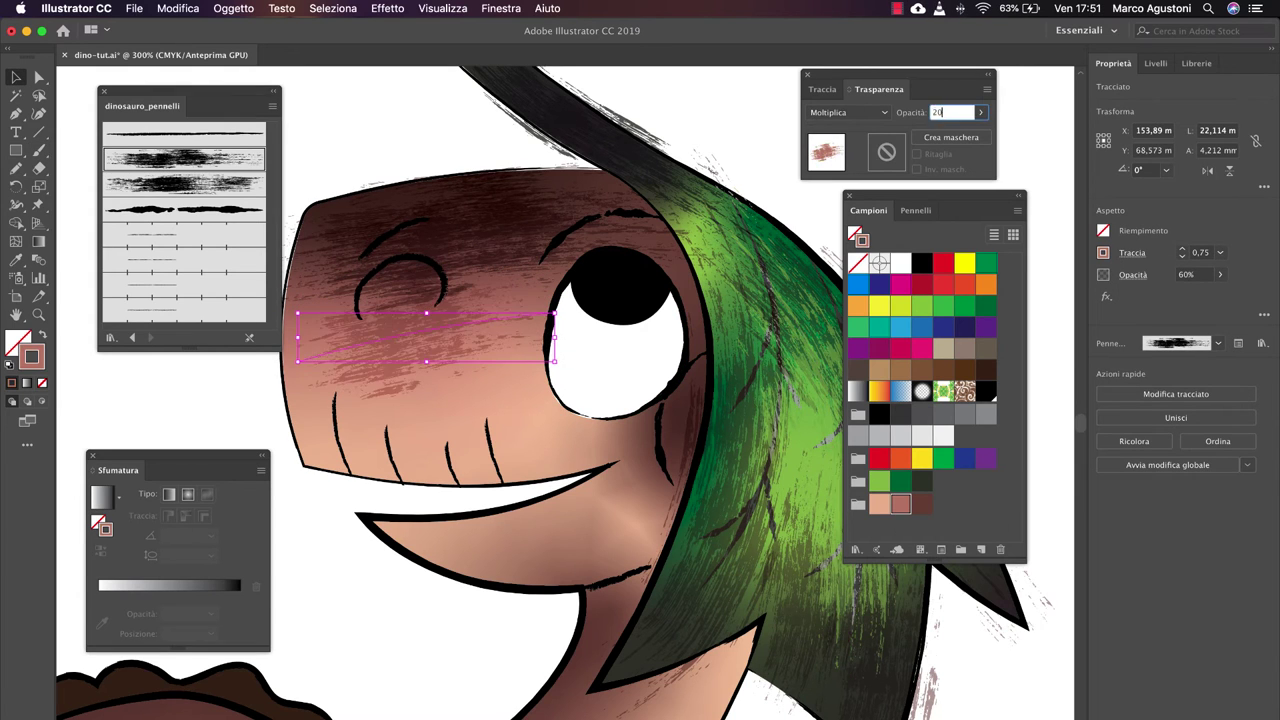
key("Return")
left_click_drag(580, 320, 272, 322)
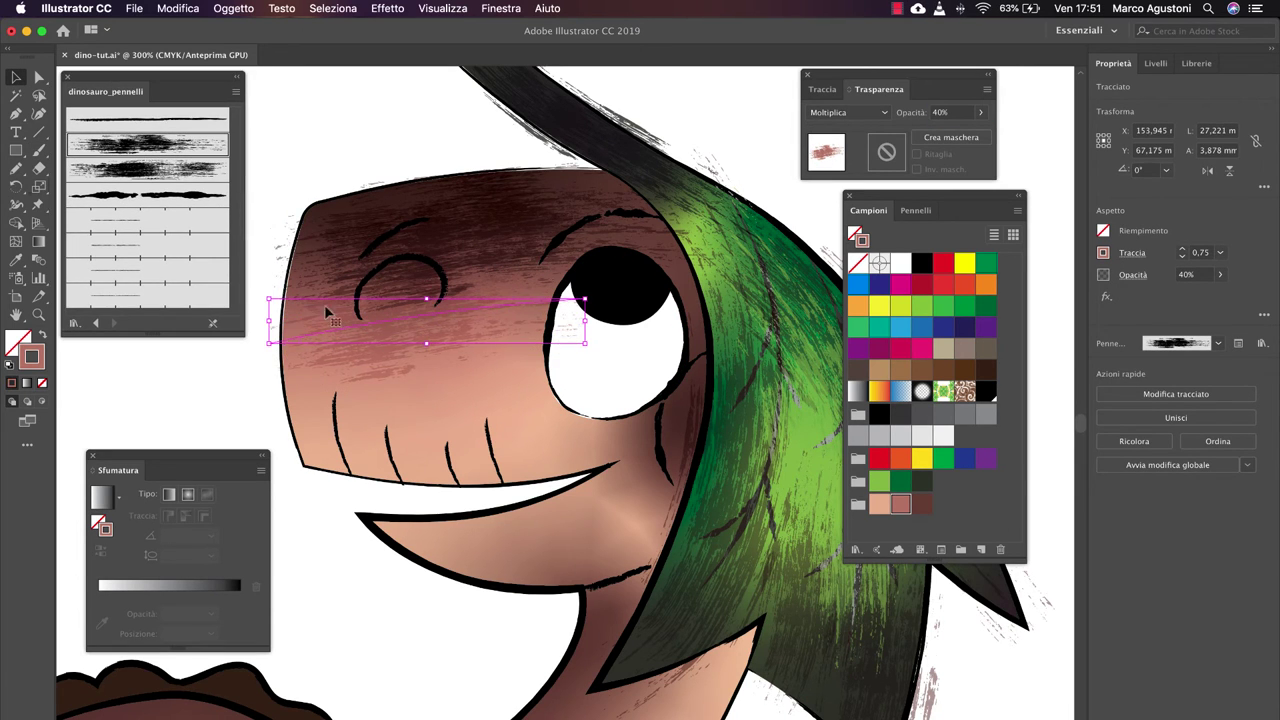
left_click_drag(525, 350, 250, 378)
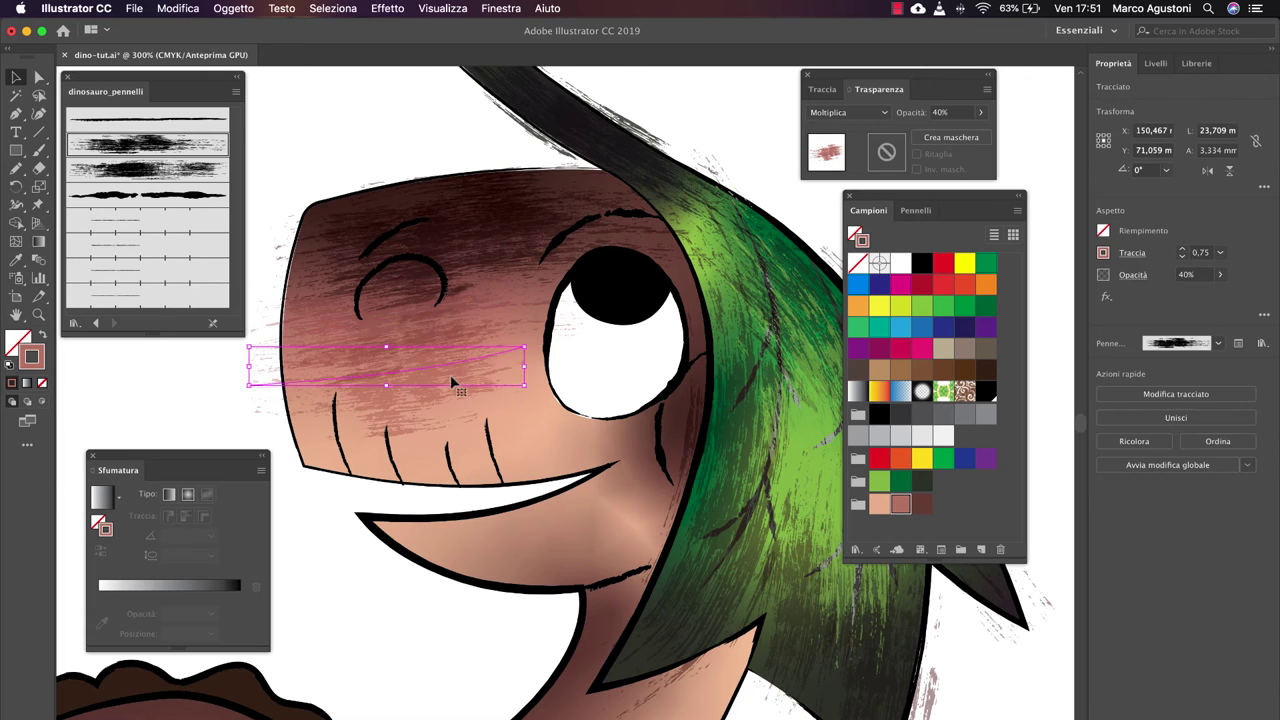
key("super+plus")
left_click_drag(711, 433, 287, 461)
- Colour the lower cheek stroke light peach and blend it in Scolora at 37% opacity
left_click(878, 505)
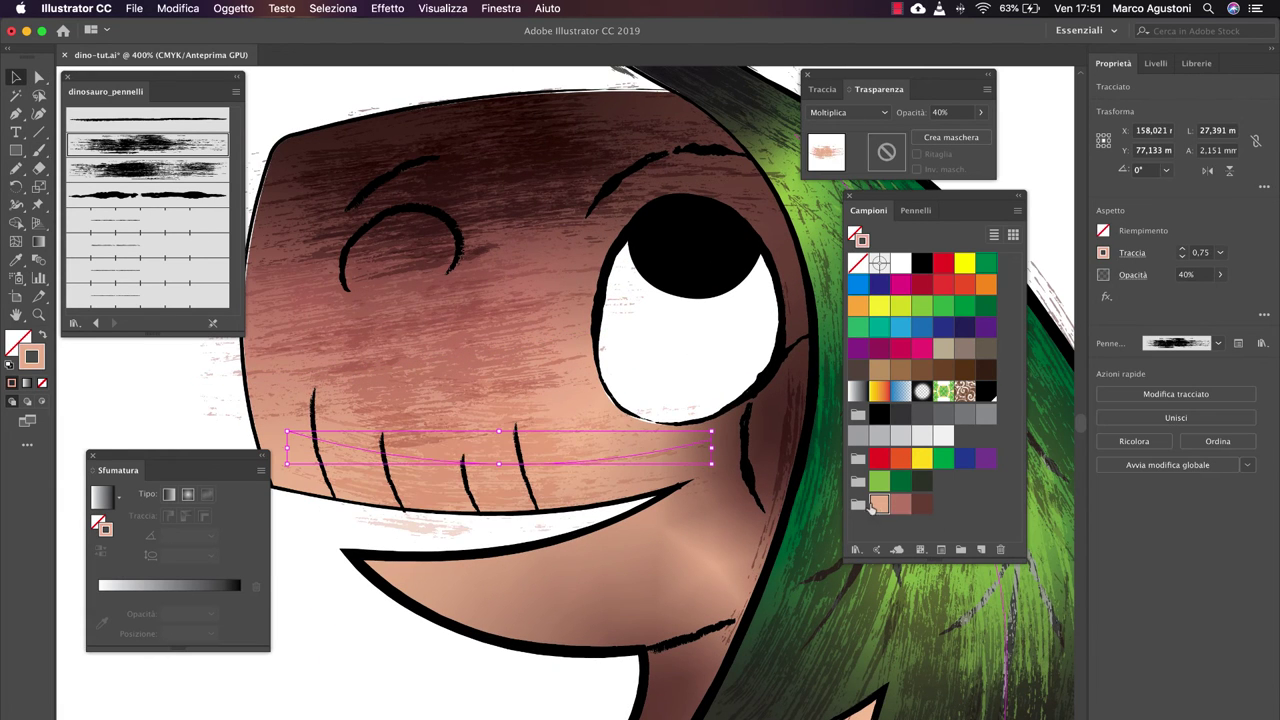
left_click(848, 112)
left_click(842, 203)
left_click(848, 112)
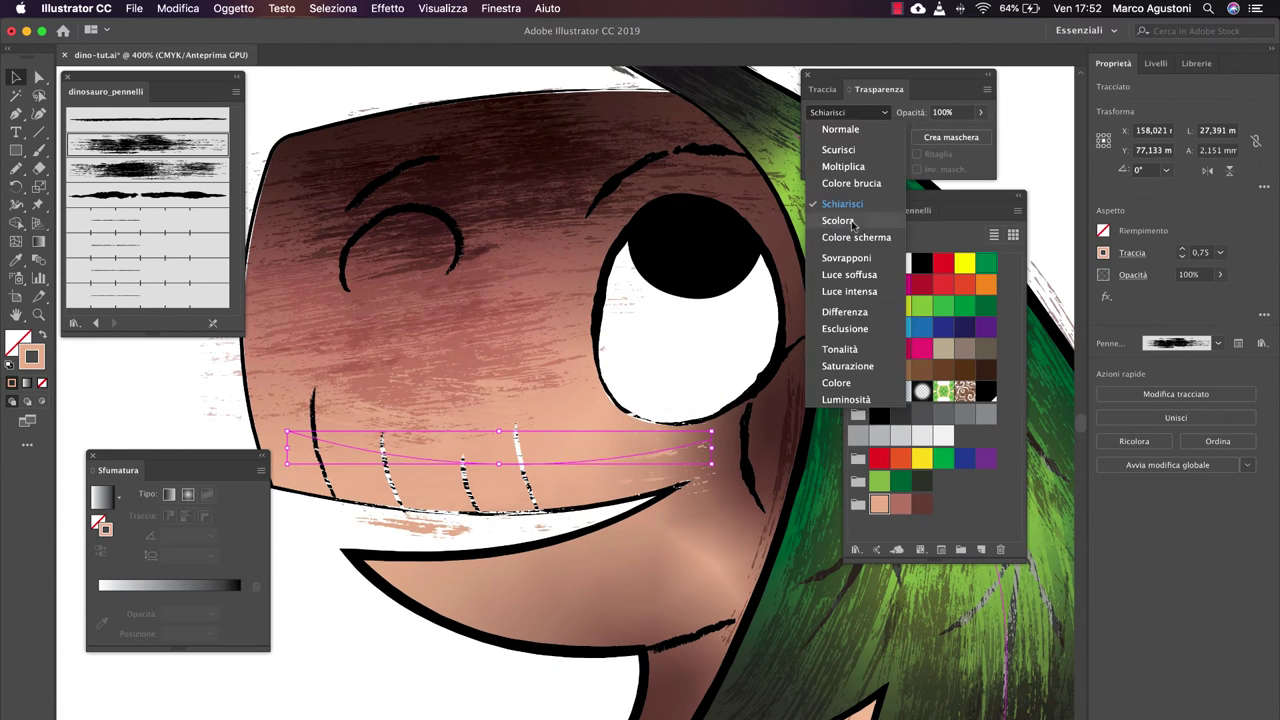
left_click(852, 222)
type("37")
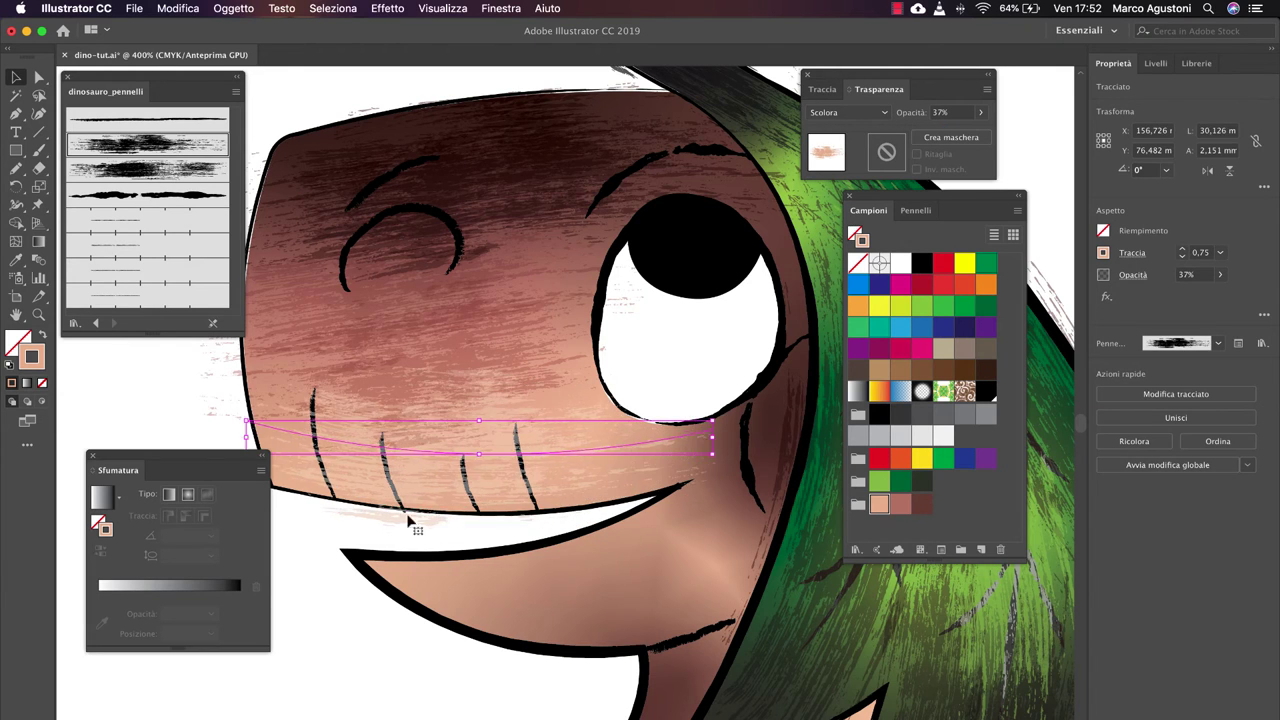
key("super+shift+a")
key("super+minus")
- Paint a curved peach stroke along the lower mouth and settle its blend mode
key("super+plus")
left_click_drag(300, 460, 733, 306)
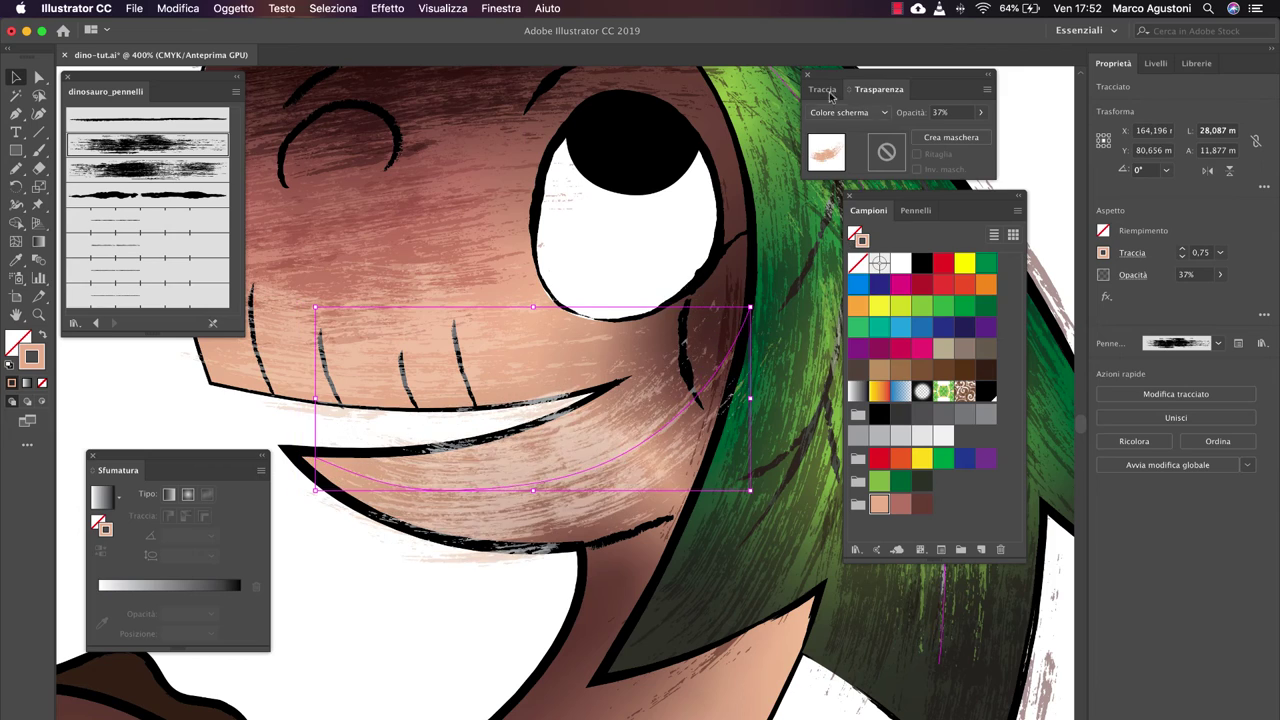
left_click(845, 112)
left_click(849, 274)
left_click(845, 112)
left_click(846, 257)
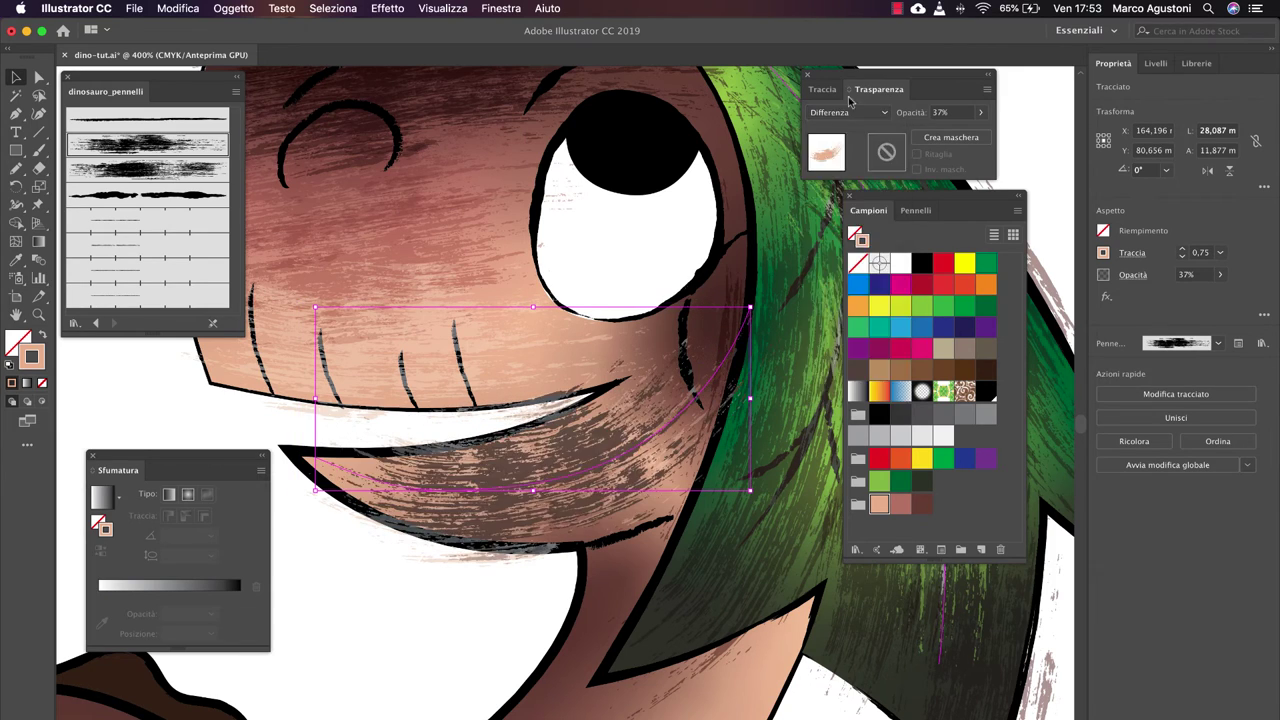
key("super+shift+a")
scroll(543, 340, "up", 3)
- Adjust an anchor point on the first neck shading stroke with Direct Selection
left_click(543, 340)
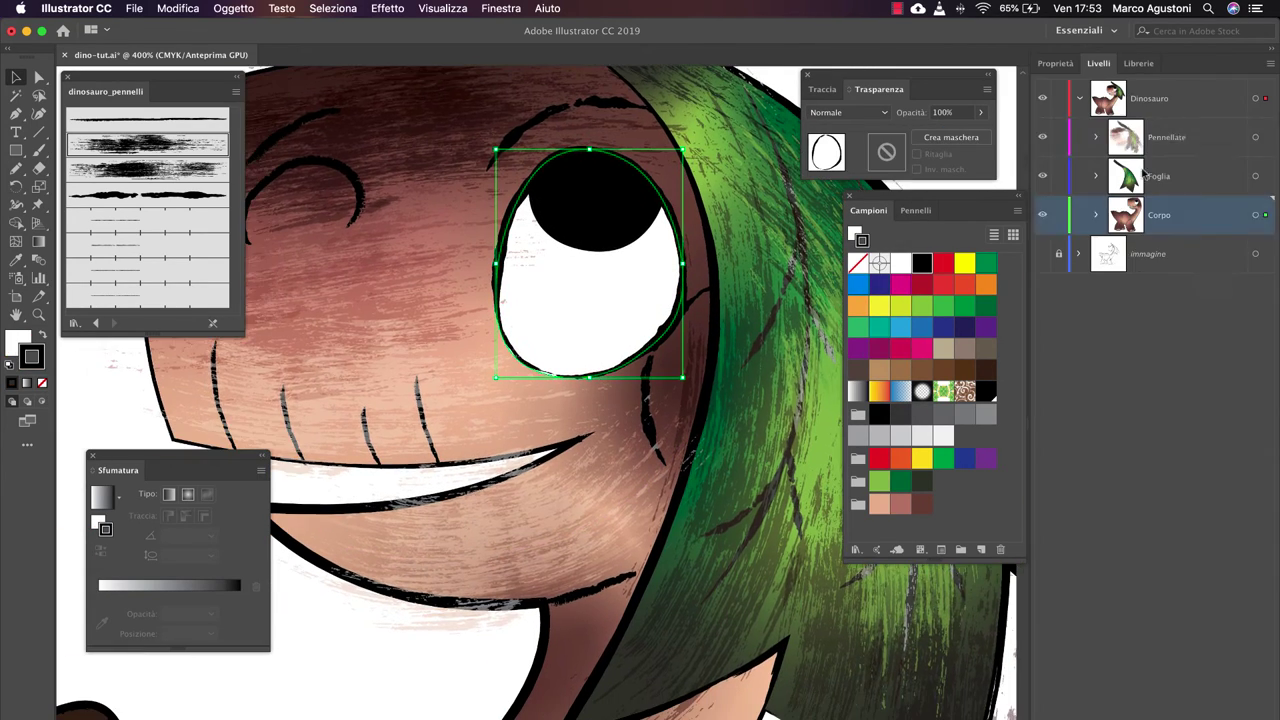
scroll(541, 352, "down", 2)
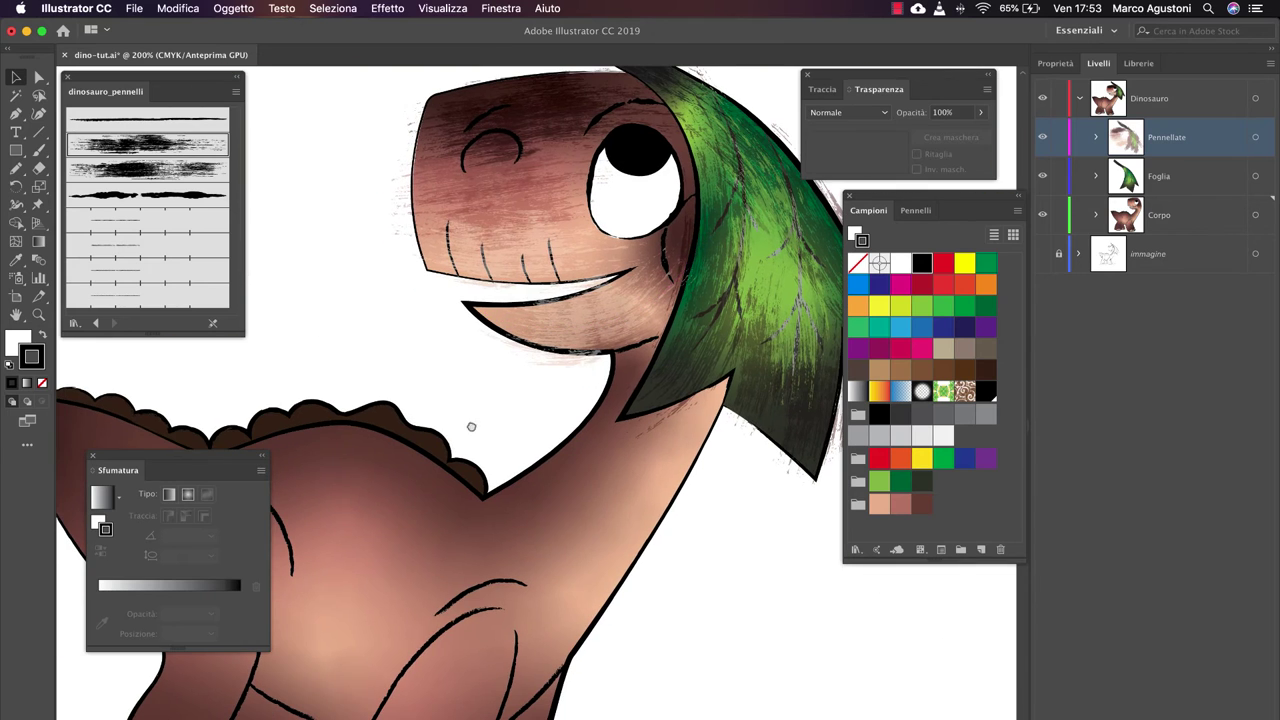
key("a")
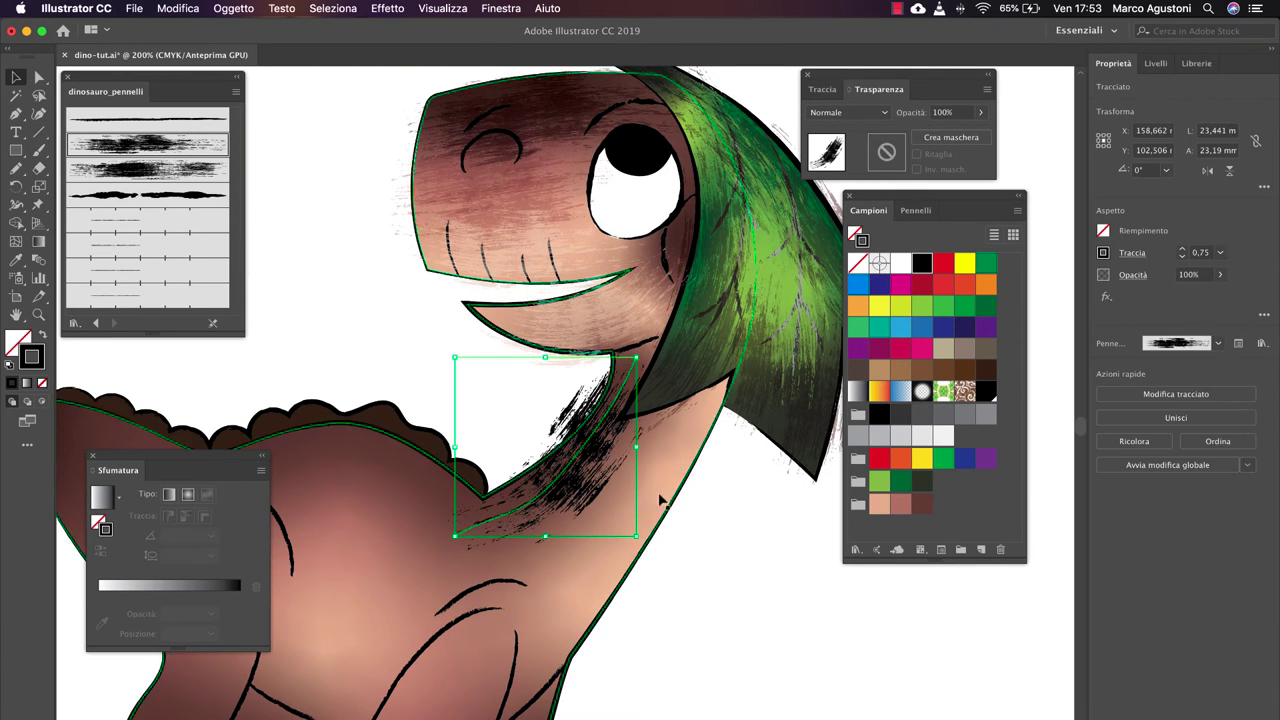
left_click(590, 462)
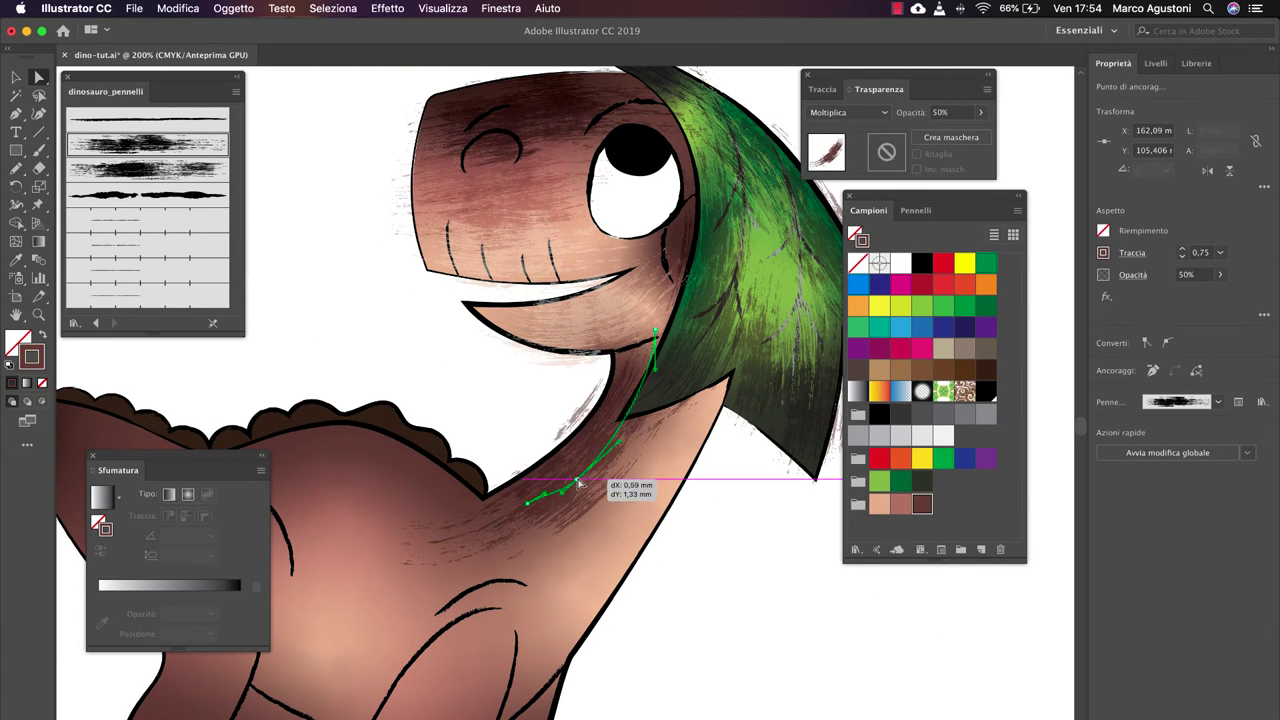
scroll(572, 472, "up", 1)
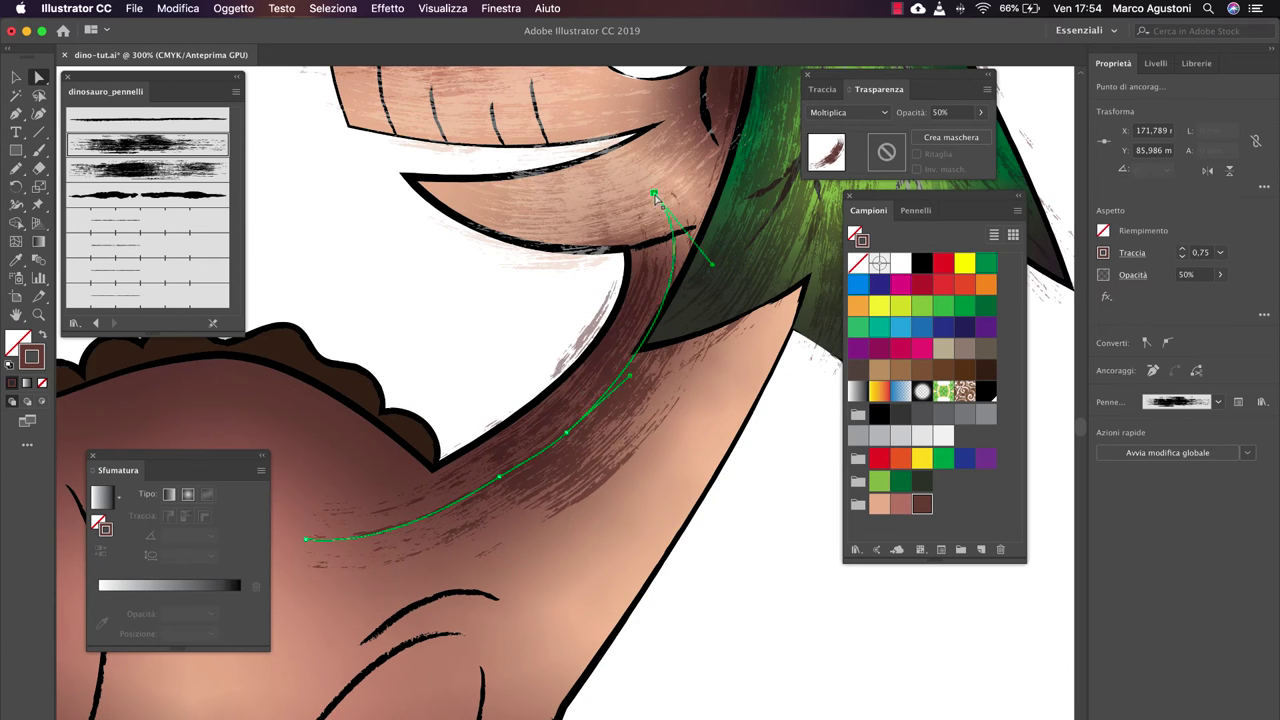
scroll(655, 198, "down", 3)
key("v")
- Reshape another neck stroke's anchor, then select the flank shading stroke
left_click(600, 300)
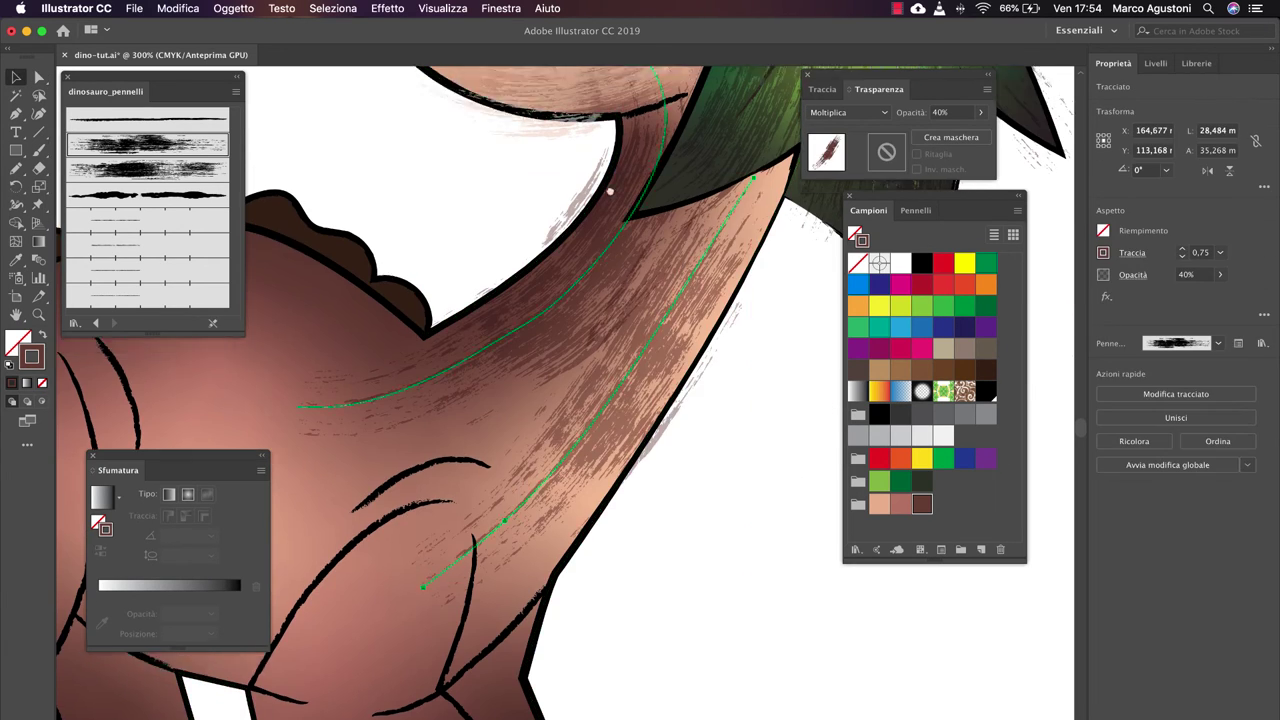
scroll(609, 191, "up", 3)
scroll(654, 571, "down", 3)
key("a")
left_click(724, 435)
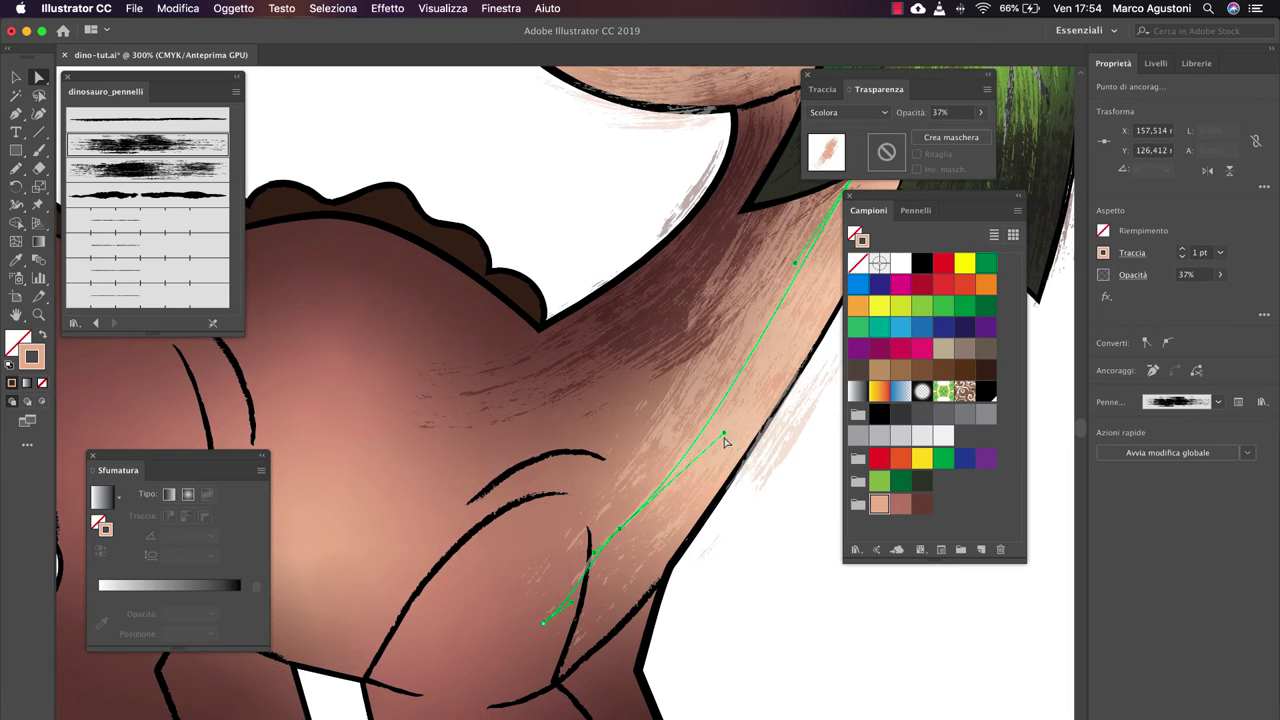
scroll(724, 440, "down", 1)
scroll(777, 594, "down", 2)
left_click(620, 400)
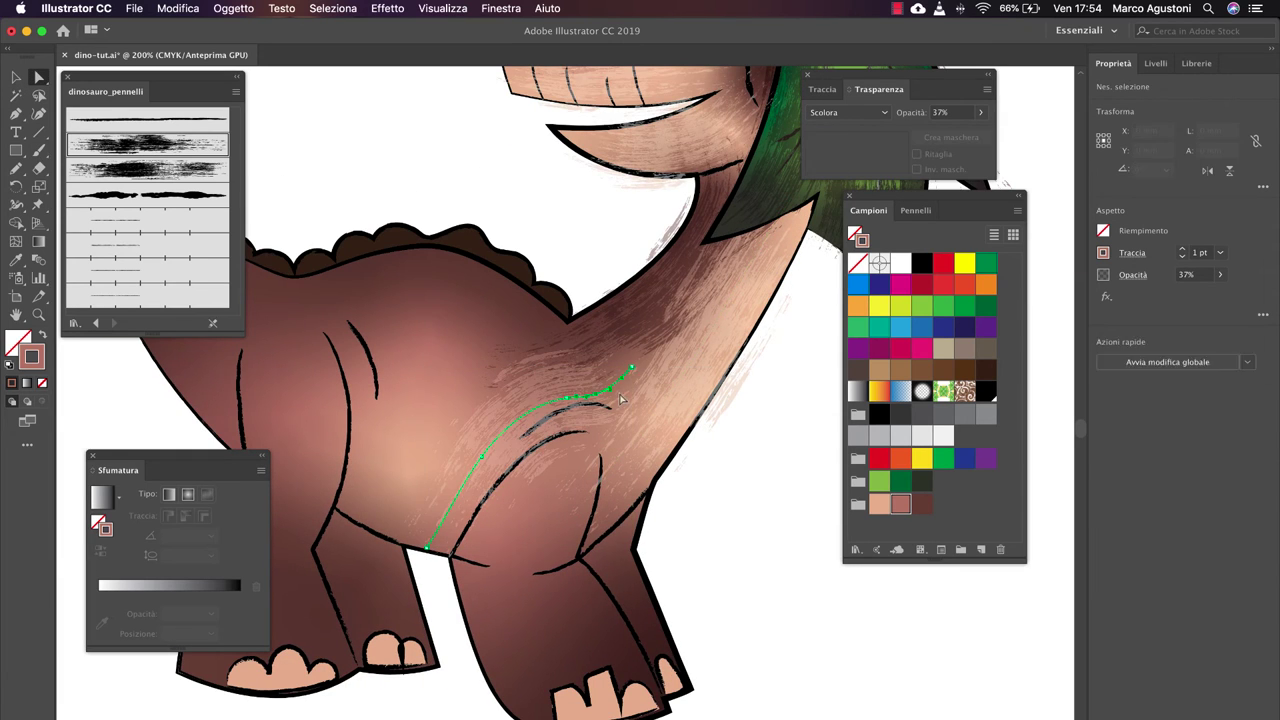
- Lower the opacity of the brush stroke along the dinosaur's back to 43%
scroll(543, 457, "up", 3)
scroll(543, 457, "up", 2)
key("v")
left_click(414, 366)
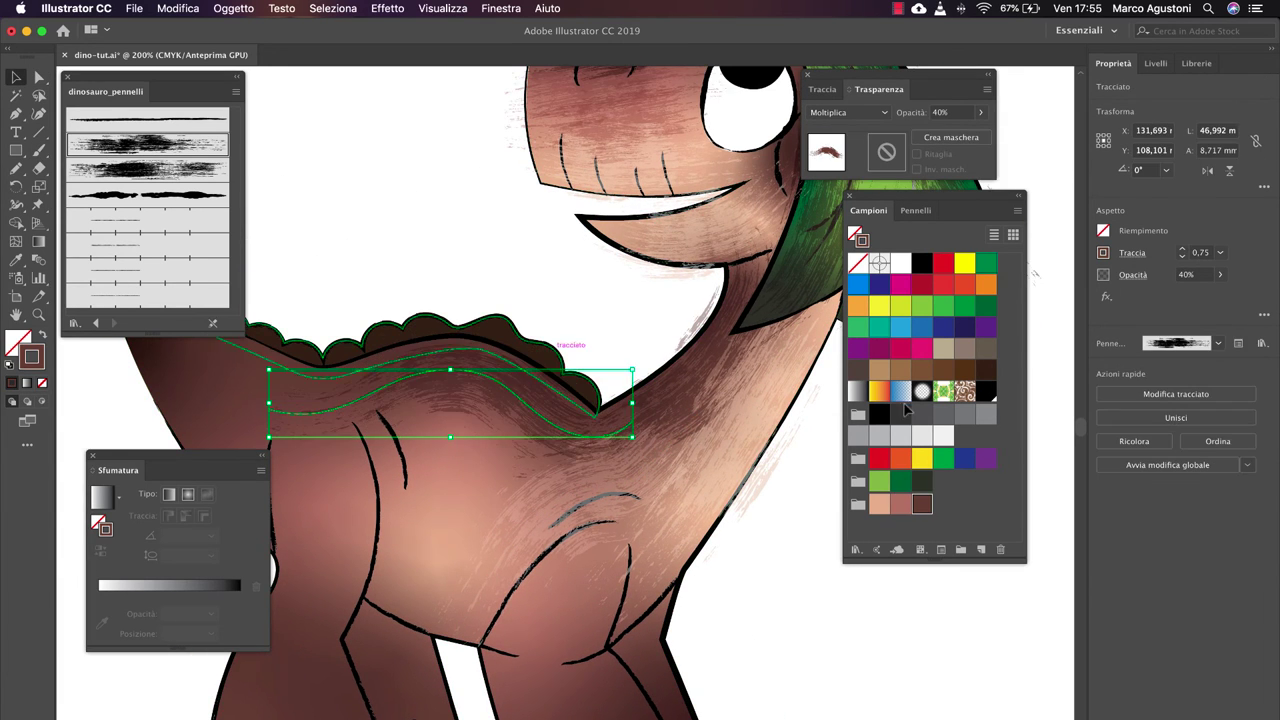
scroll(600, 400, "down", 2)
key("super+shift+a")
key("b")
scroll(524, 292, "left", 2)
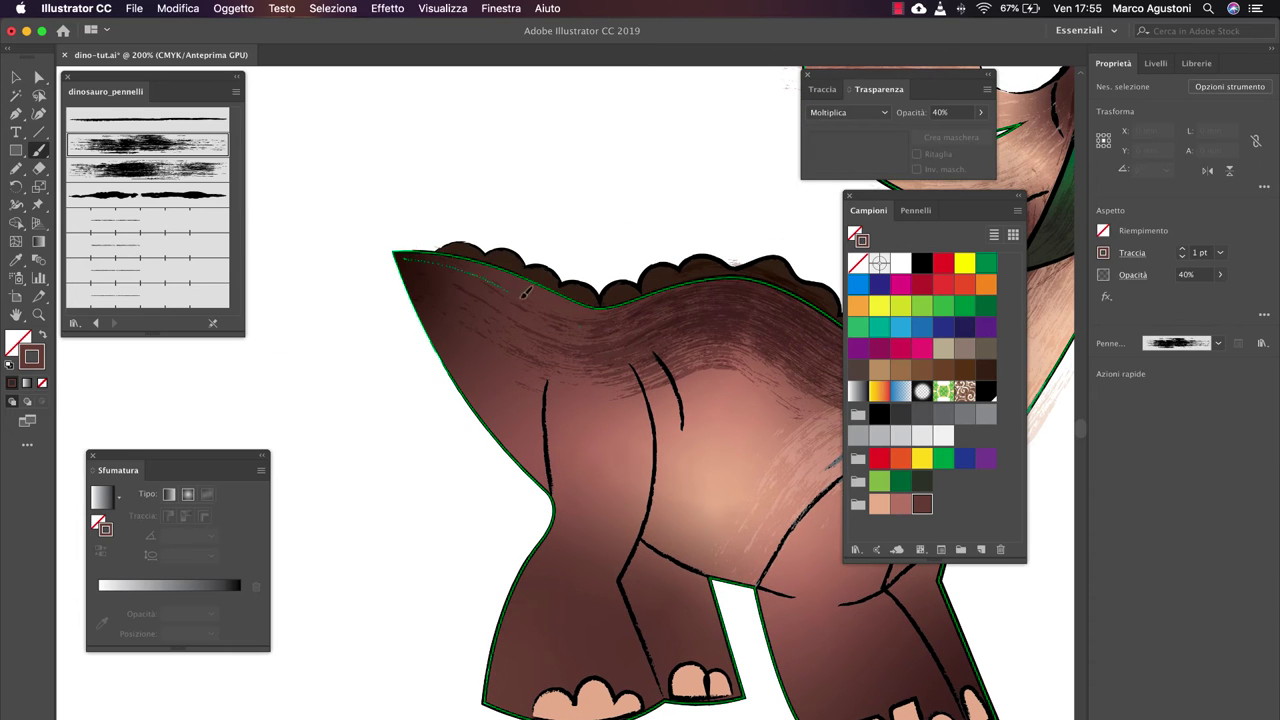
key("v")
left_click(524, 292)
left_click_drag(973, 135, 940, 135)
key("super+shift+a")
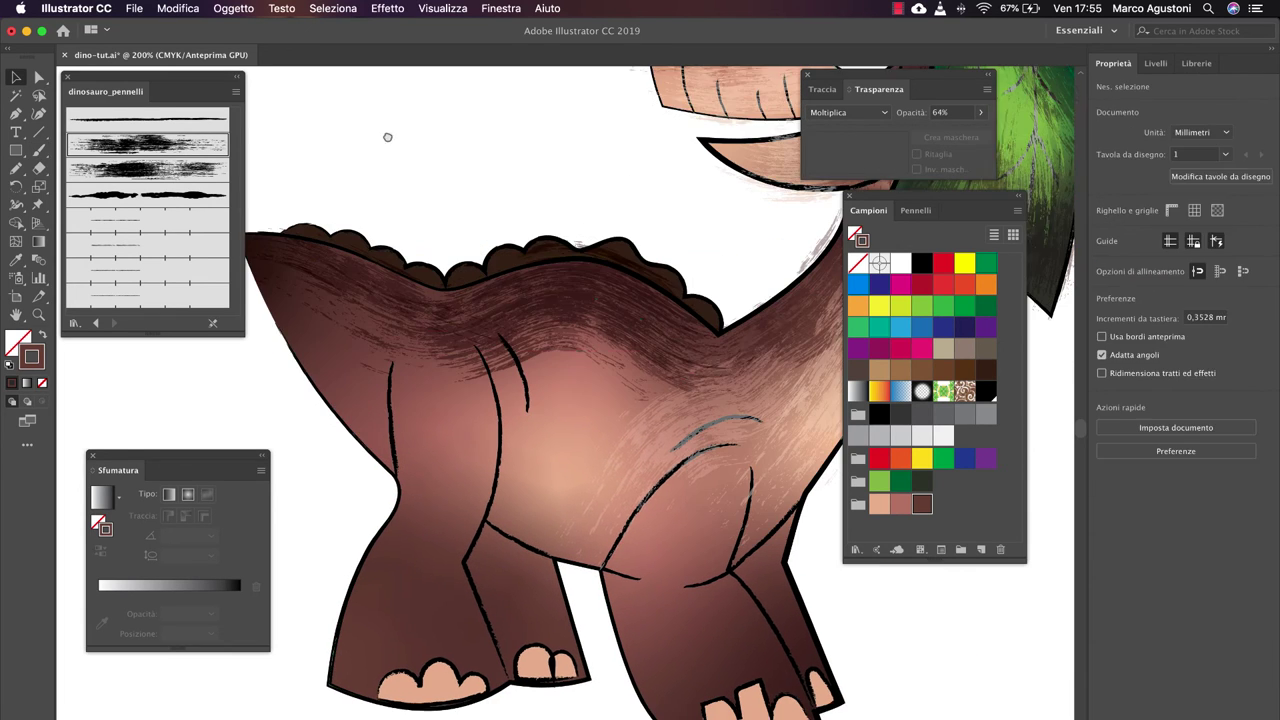
scroll(486, 234, "down", 3)
- Paint a stroke arcing across the belly and reshape the back stroke's anchor
left_click_drag(482, 345, 665, 343)
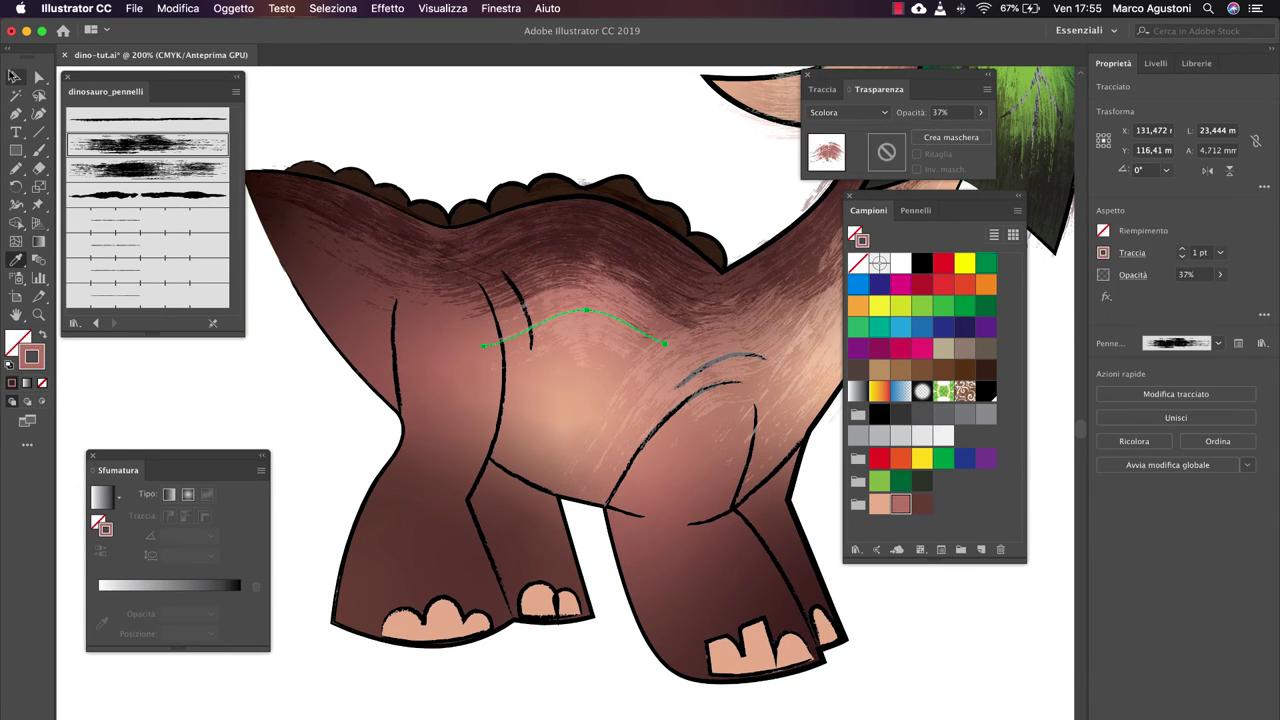
scroll(510, 408, "left", 3)
key("a")
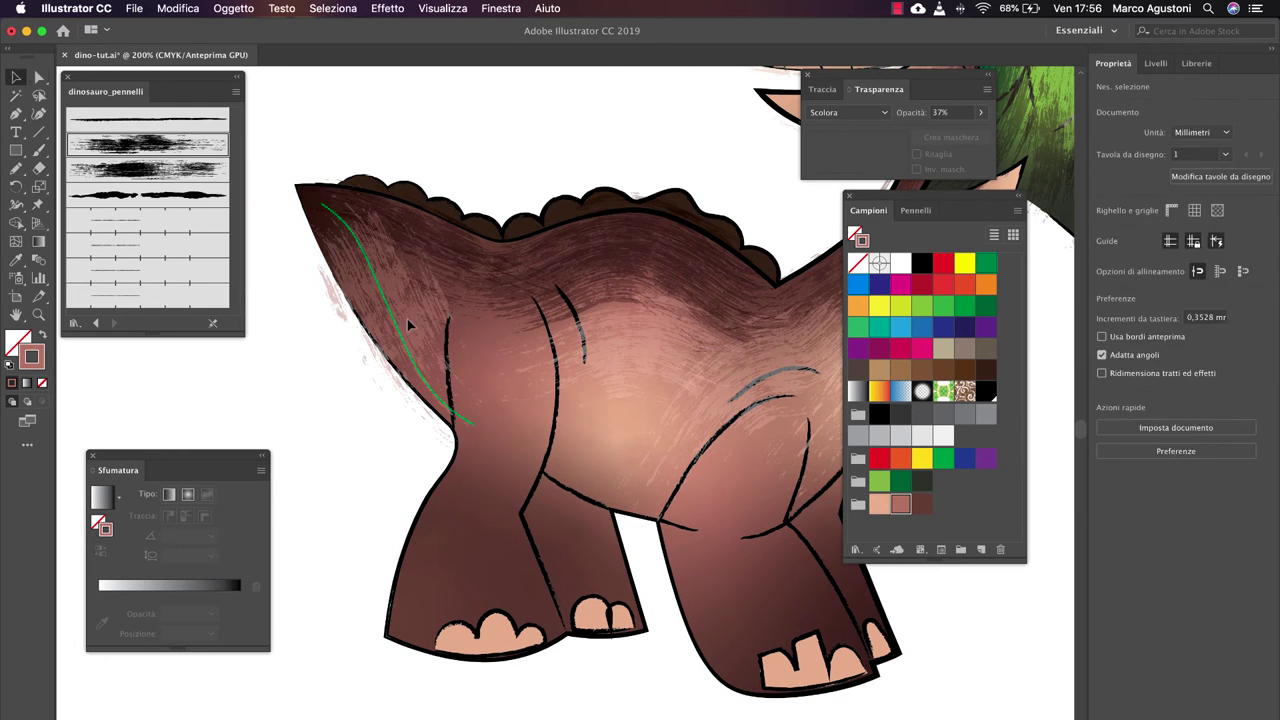
left_click_drag(457, 424, 660, 345)
key("b")
scroll(397, 340, "right", 2)
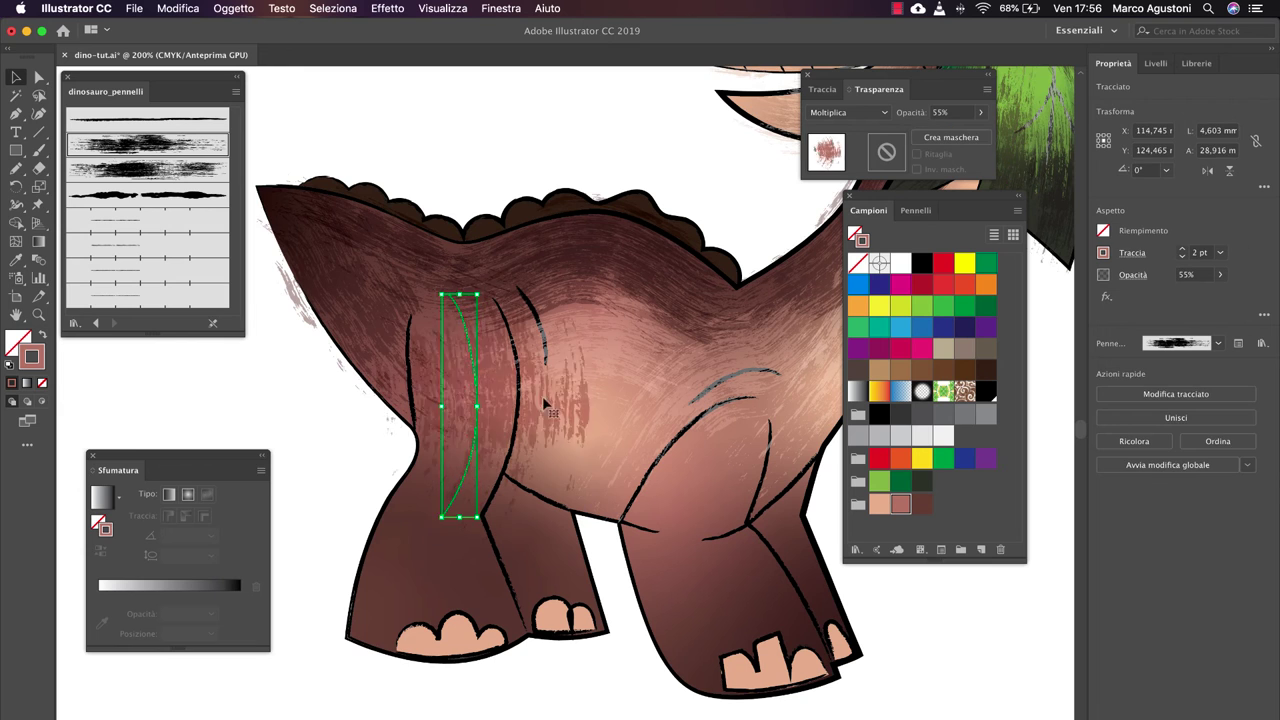
key("super+shift+a")
scroll(362, 405, "right", 2)
- Paint a shading stroke on the front leg and rotate it to follow the leg
left_click_drag(690, 368, 730, 480)
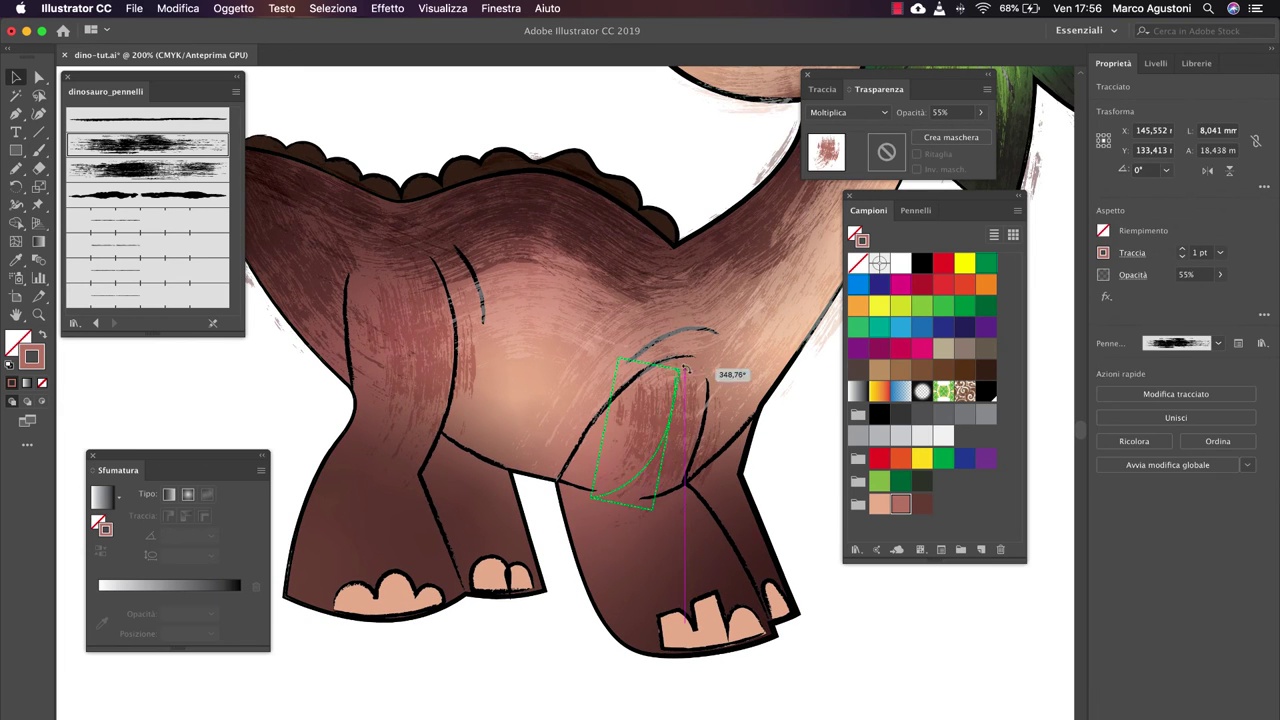
left_click(147, 168)
left_click_drag(400, 252, 405, 476)
key("super+shift+a")
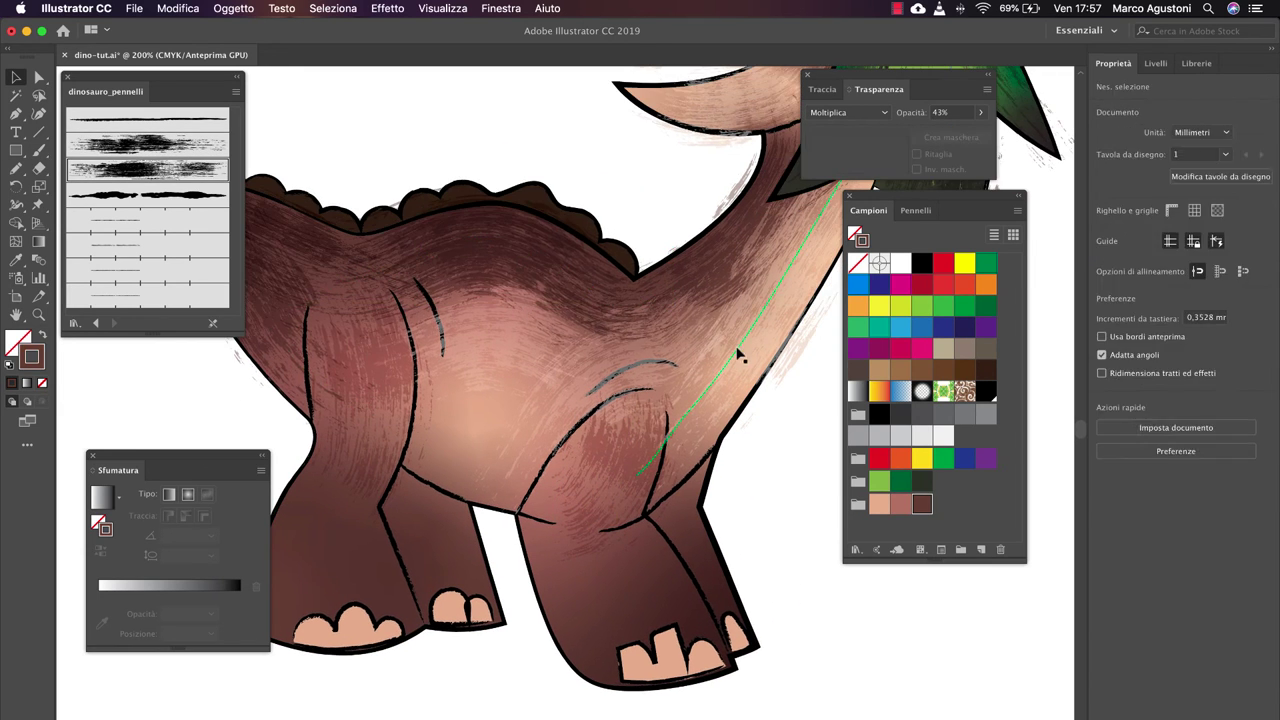
scroll(737, 351, "down", 3)
scroll(590, 248, "up", 3)
scroll(590, 248, "down", 10)
- Paint tall textured strokes down the front and back legs with a different brush
left_click_drag(441, 318, 495, 443)
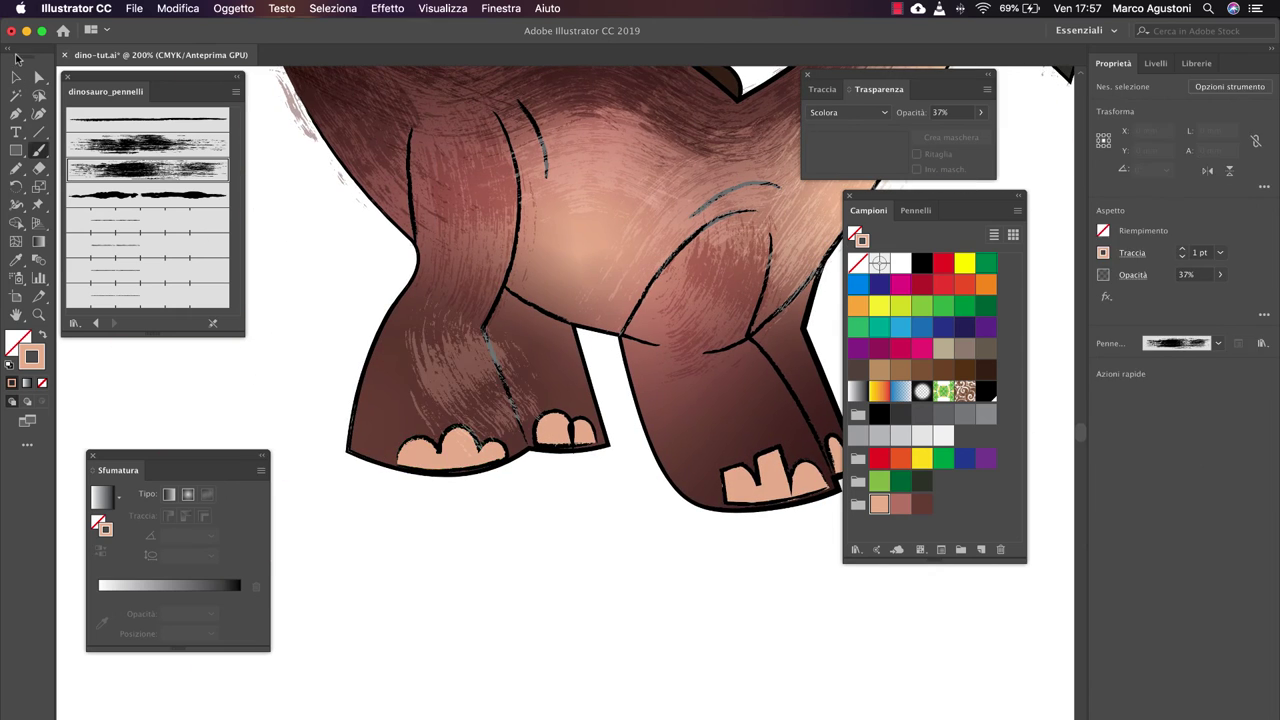
left_click(147, 143)
key("super+shift+a")
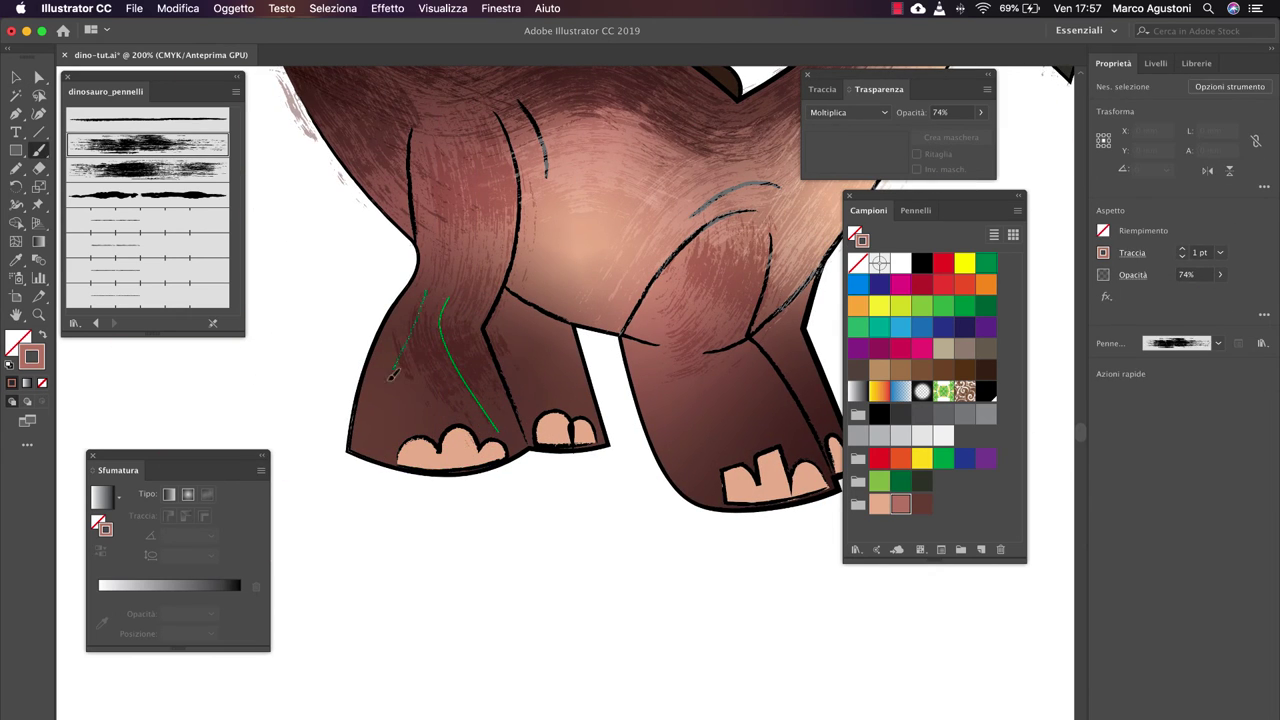
left_click_drag(427, 140, 388, 462)
scroll(400, 620, "down", 3)
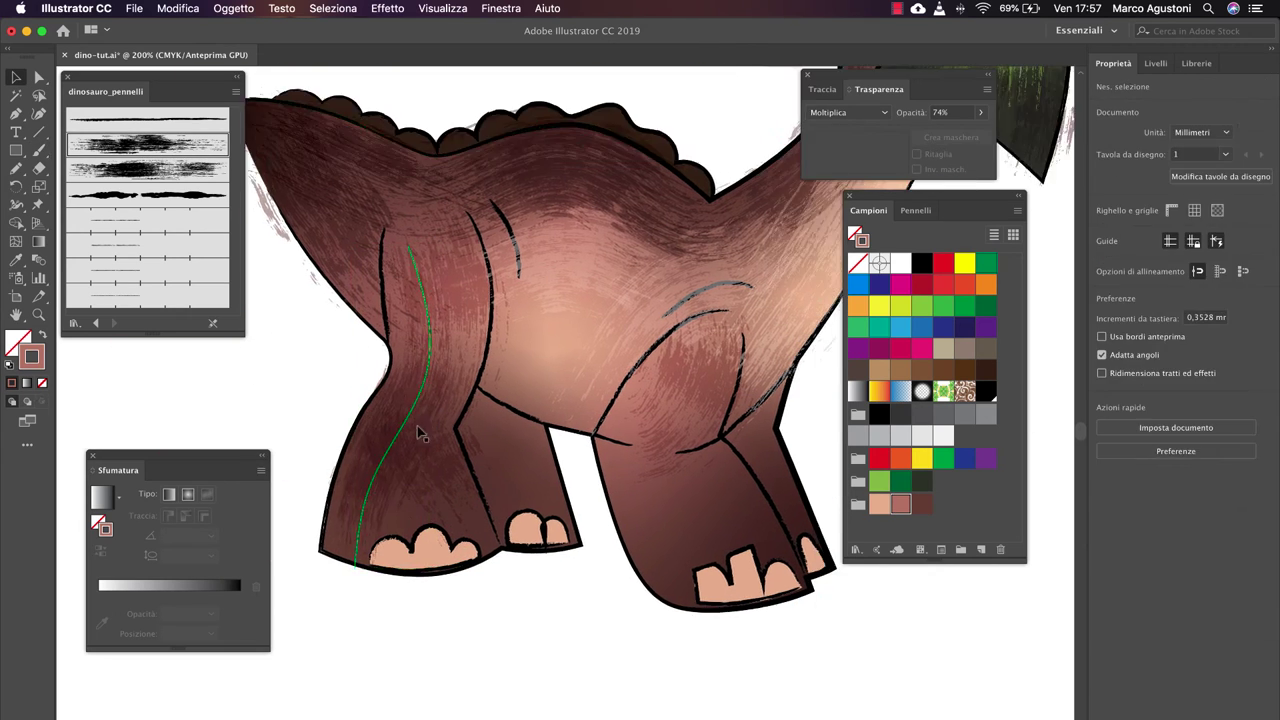
key("super+shift+a")
left_click_drag(490, 405, 550, 540)
scroll(450, 490, "up", 3)
key("super+shift+a")
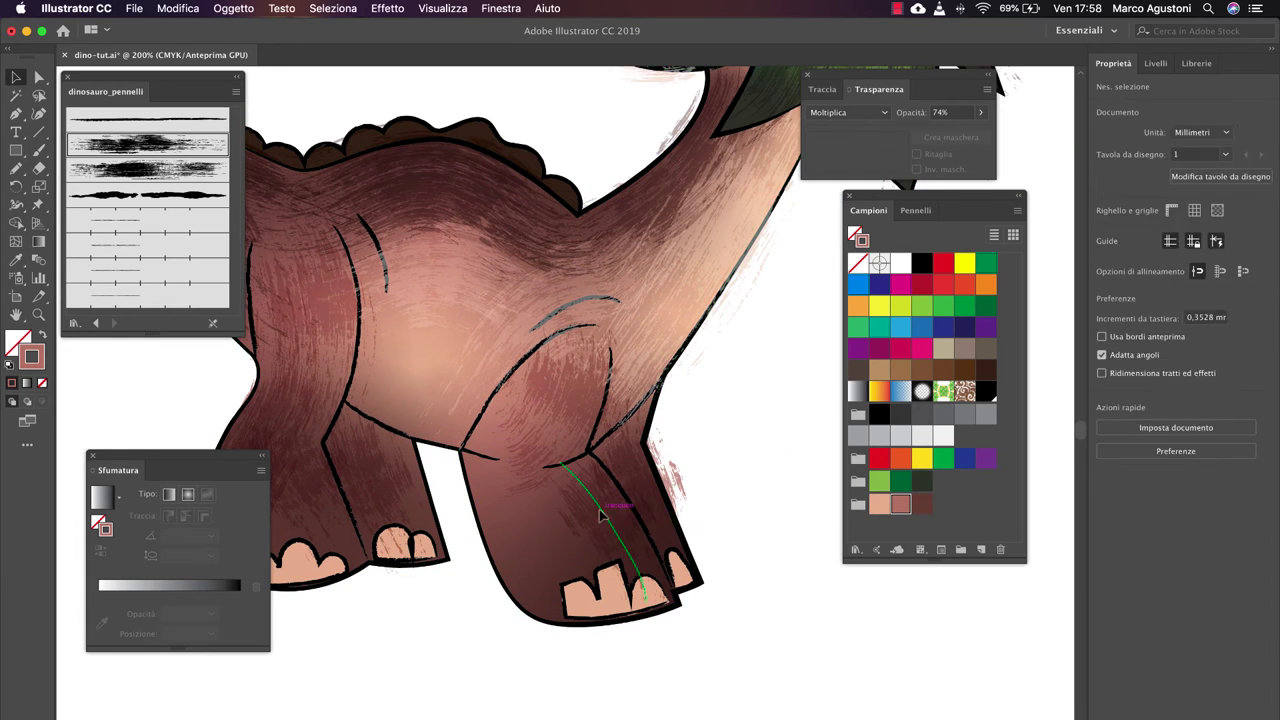
- Paint rough strokes along both legs and match them to an existing stroke's style
left_click_drag(650, 400, 665, 540)
left_click_drag(560, 470, 680, 600)
key("super+shift+a")
key("super+z")
key("i")
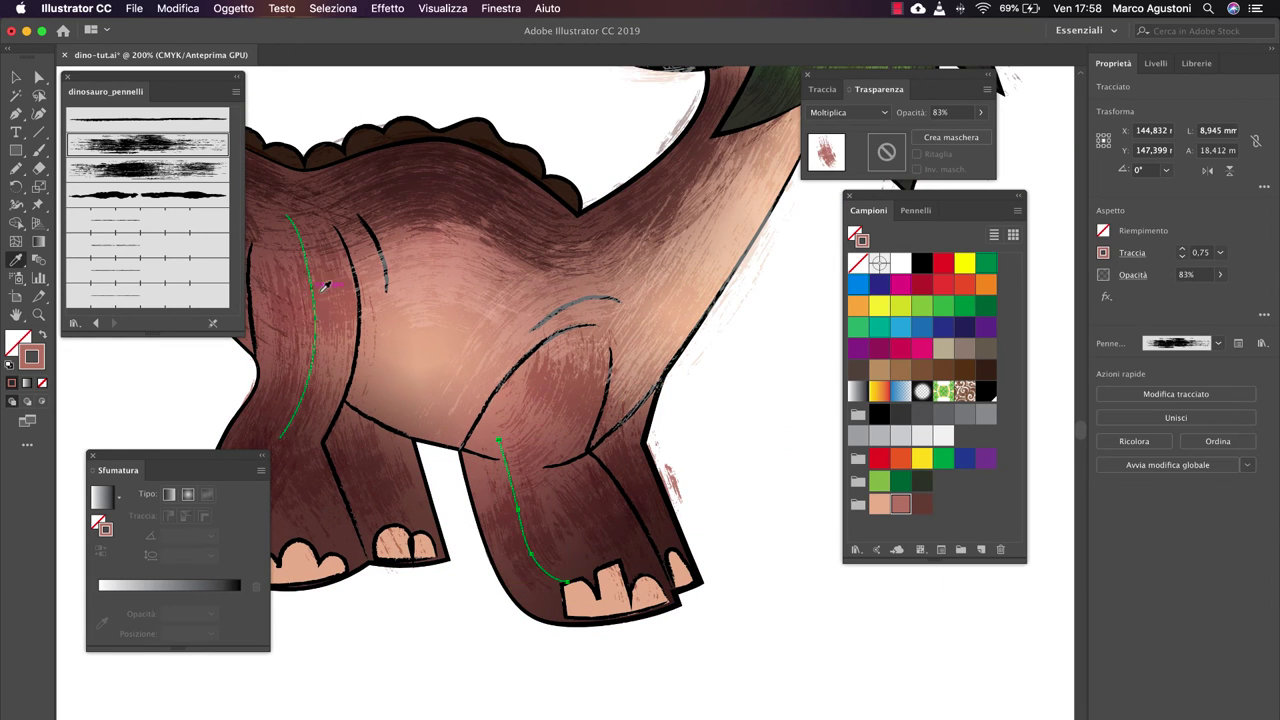
left_click(548, 545)
key("super+shift+a")
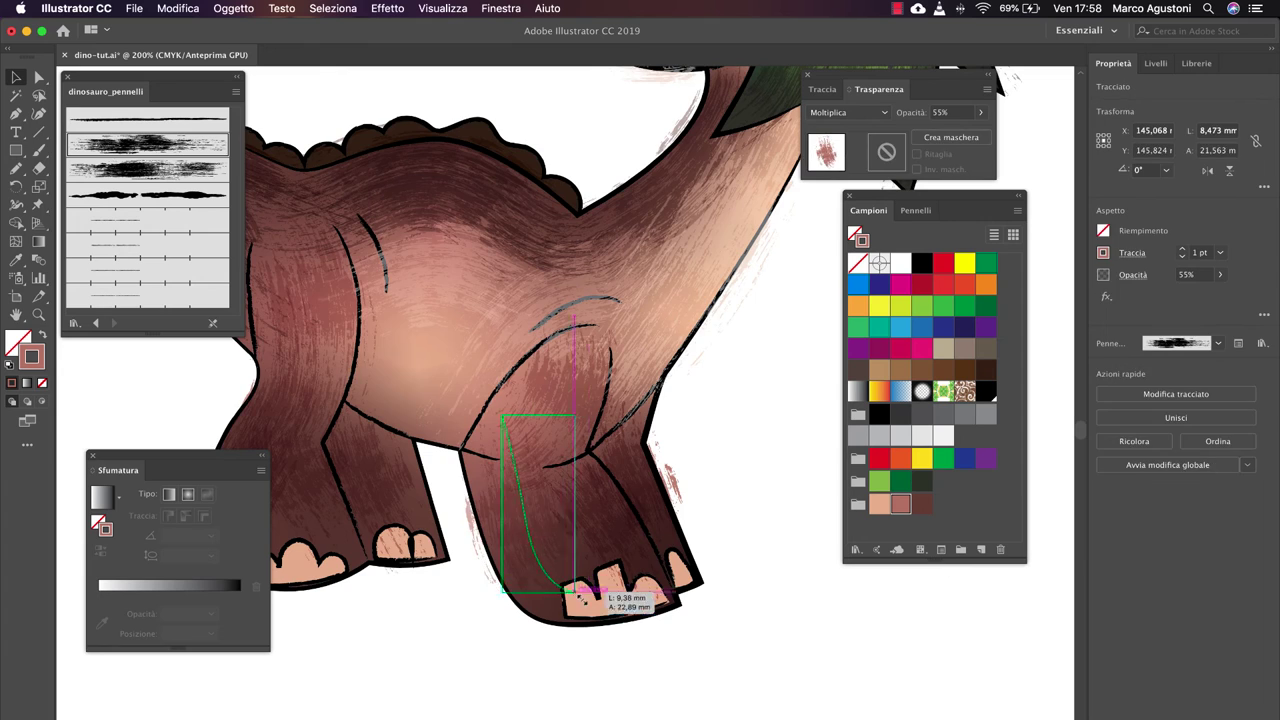
key("super+0")
scroll(575, 390, "up", 2)
- Select the dinosaur's mouth stroke and stretch it wider
left_click_drag(775, 555, 625, 322)
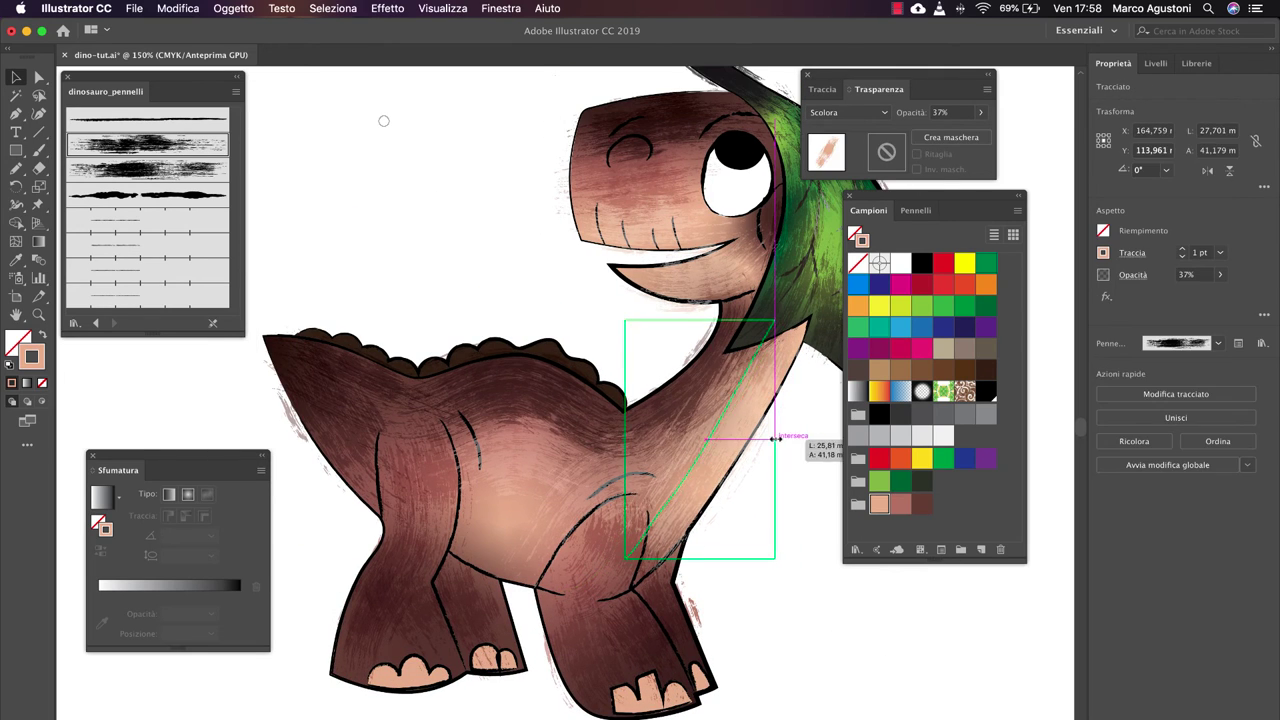
scroll(680, 300, "up", 3)
left_click_drag(463, 291, 519, 307)
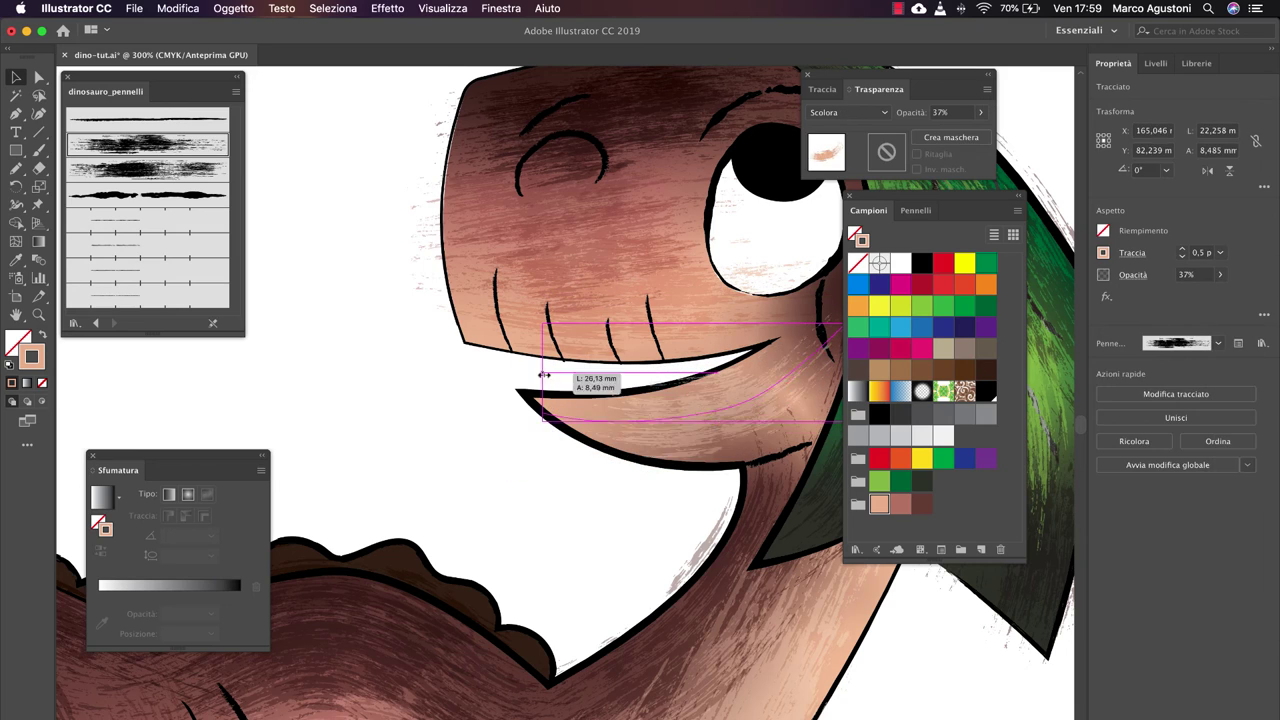
- Paint dark textured strokes along the edge and down the green hair
scroll(571, 371, "right", 5)
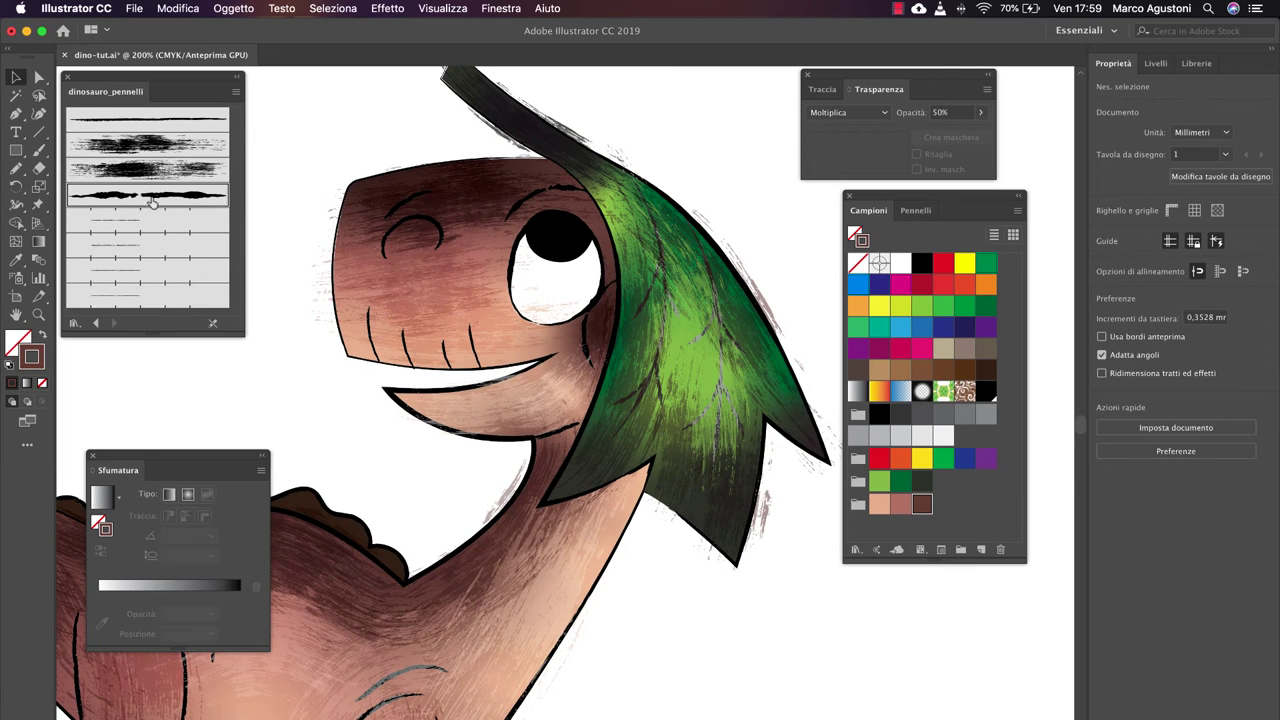
scroll(473, 200, "right", 3)
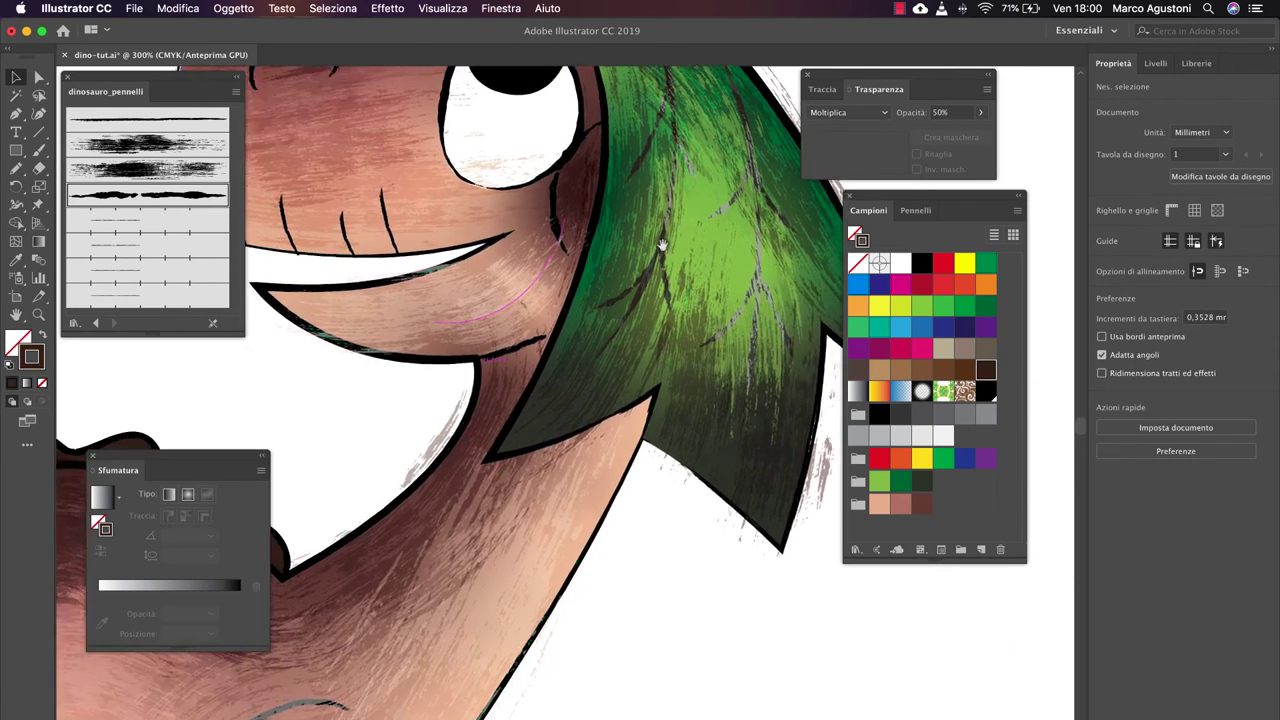
key("b")
left_click_drag(497, 210, 521, 445)
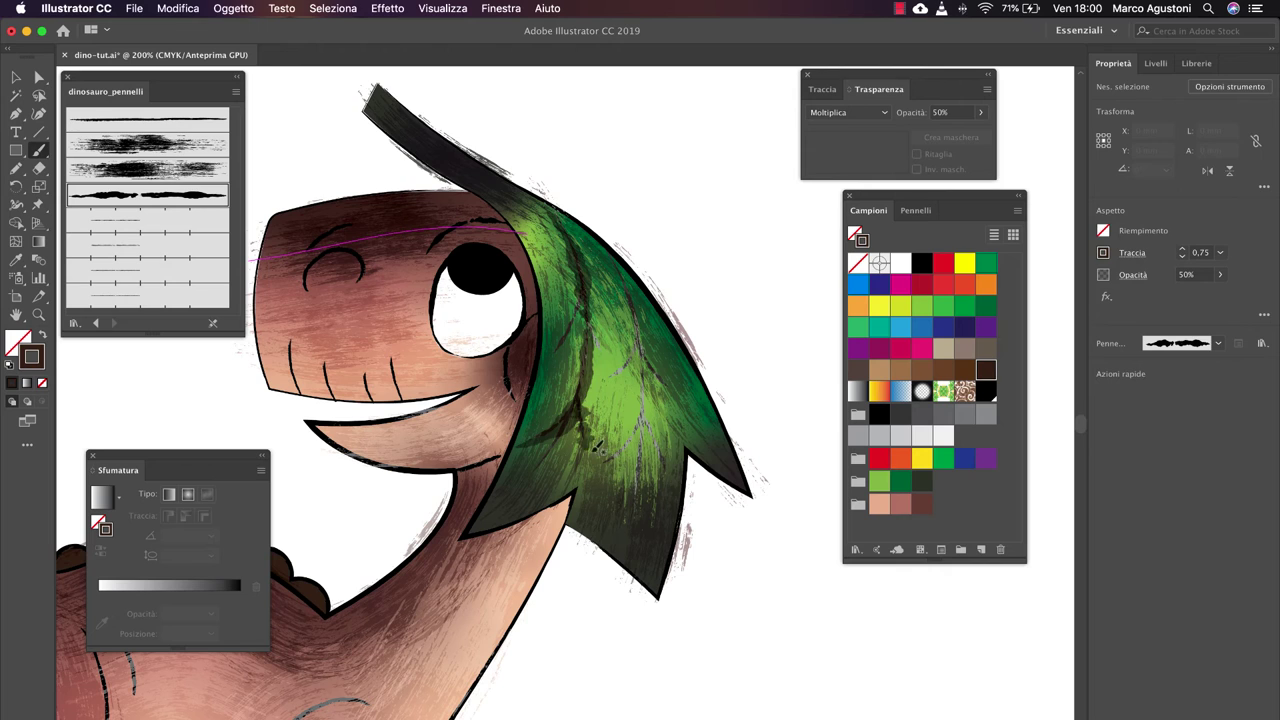
left_click_drag(568, 235, 634, 515)
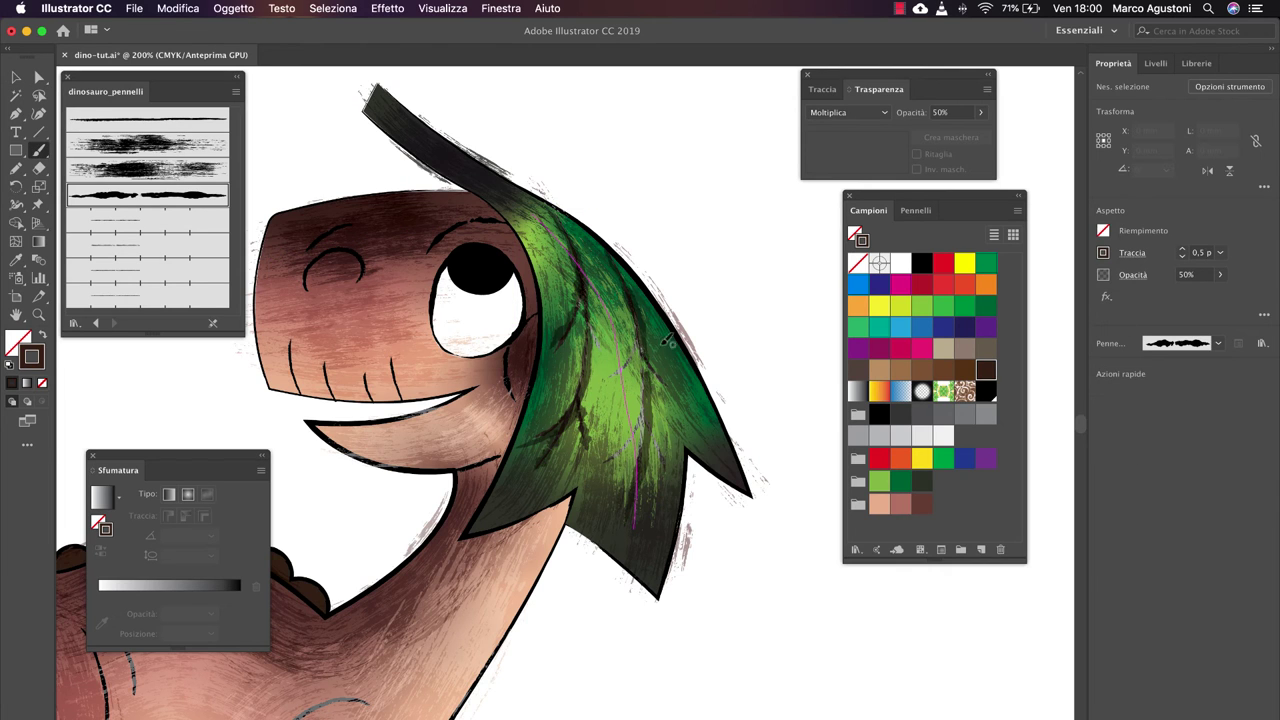
scroll(572, 208, "left", 3)
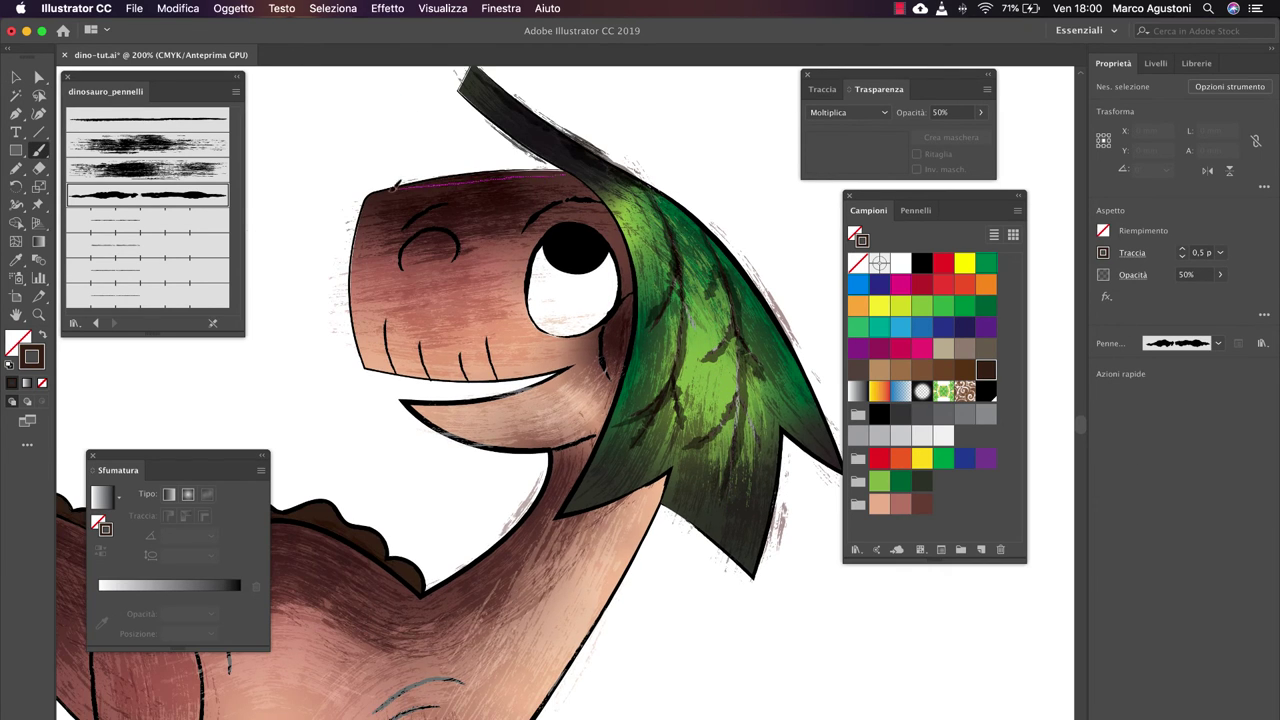
- Paint a faint shading stroke down the front leg and lower its opacity
scroll(396, 185, "down", 5)
scroll(396, 185, "left", 3)
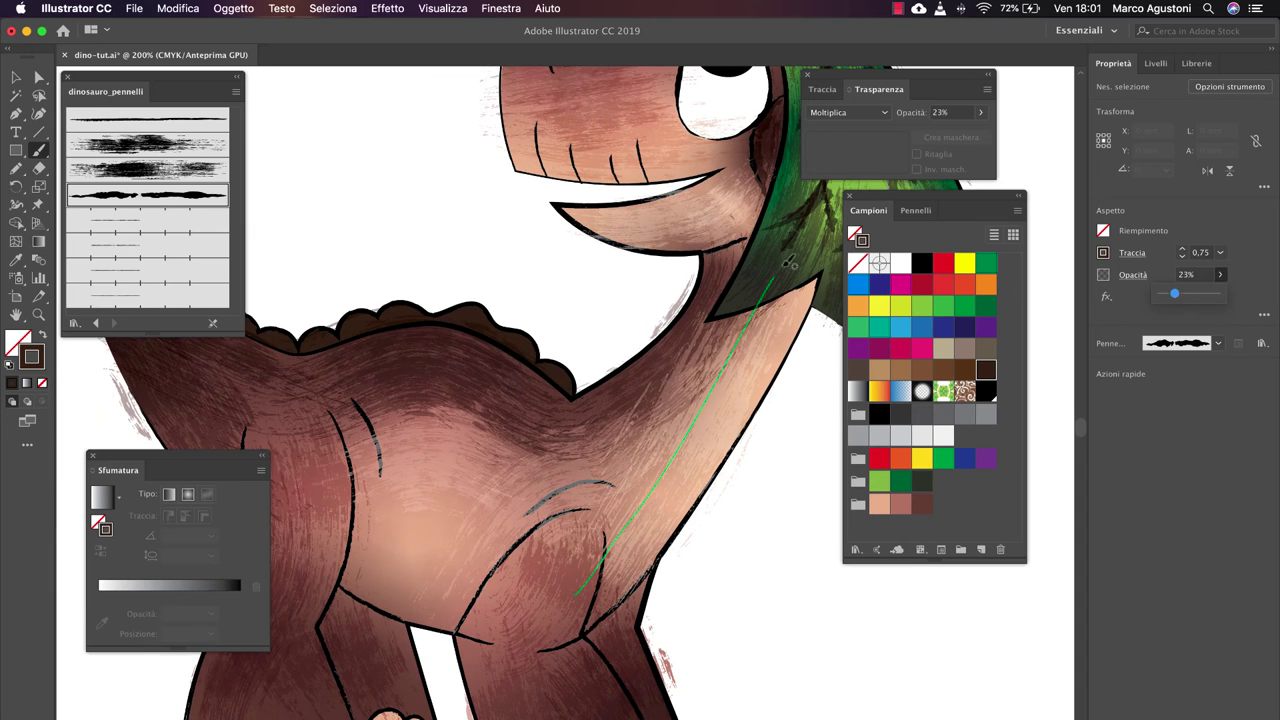
scroll(790, 262, "down", 3)
scroll(640, 278, "left", 4)
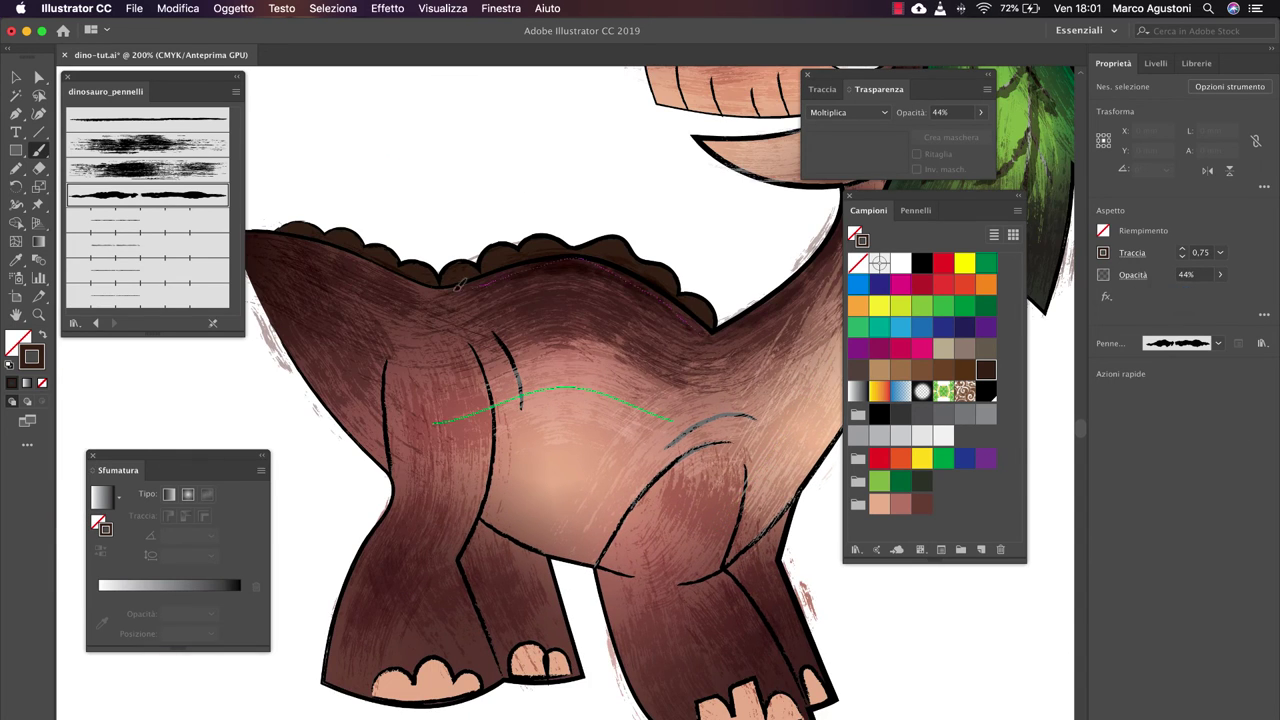
scroll(458, 286, "left", 4)
scroll(540, 330, "down", 3)
scroll(621, 374, "right", 3)
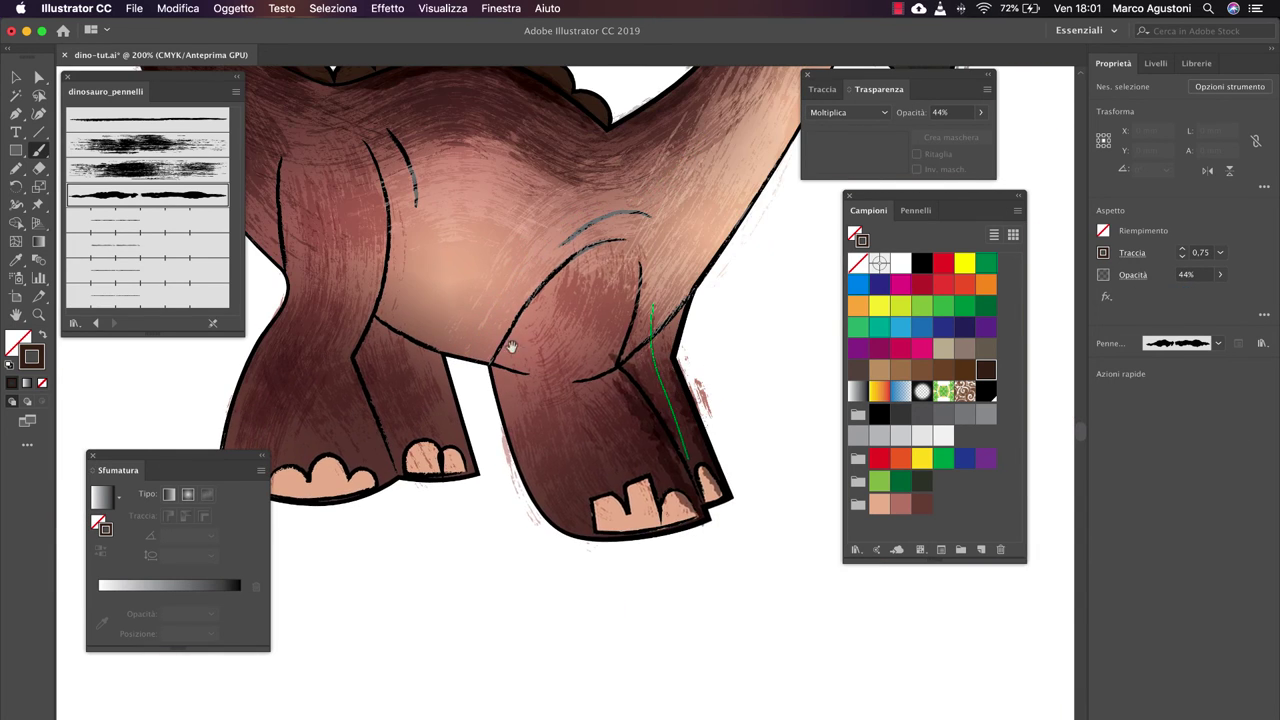
left_click_drag(511, 346, 571, 401)
left_click(710, 490)
left_click(1219, 274)
- Paste the dinosaur artwork into the Photoshop forest photo Dinosauro.psd
scroll(614, 409, "up", 2)
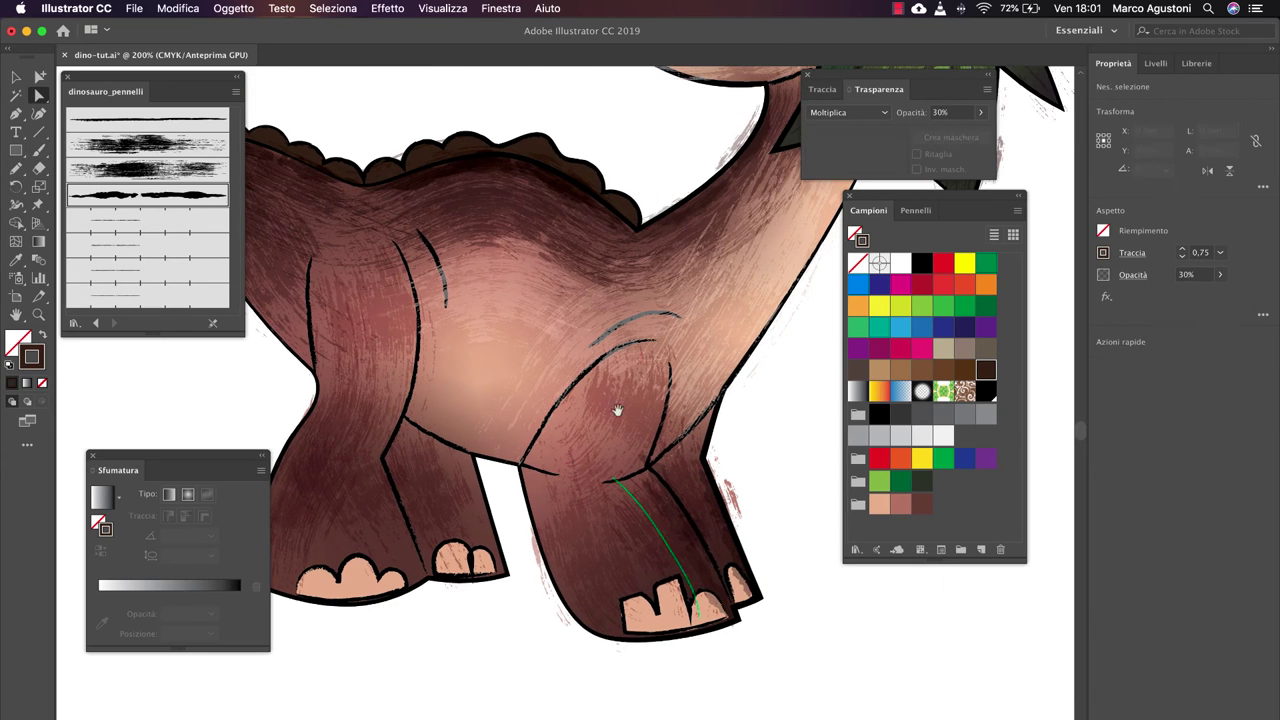
left_click(645, 412)
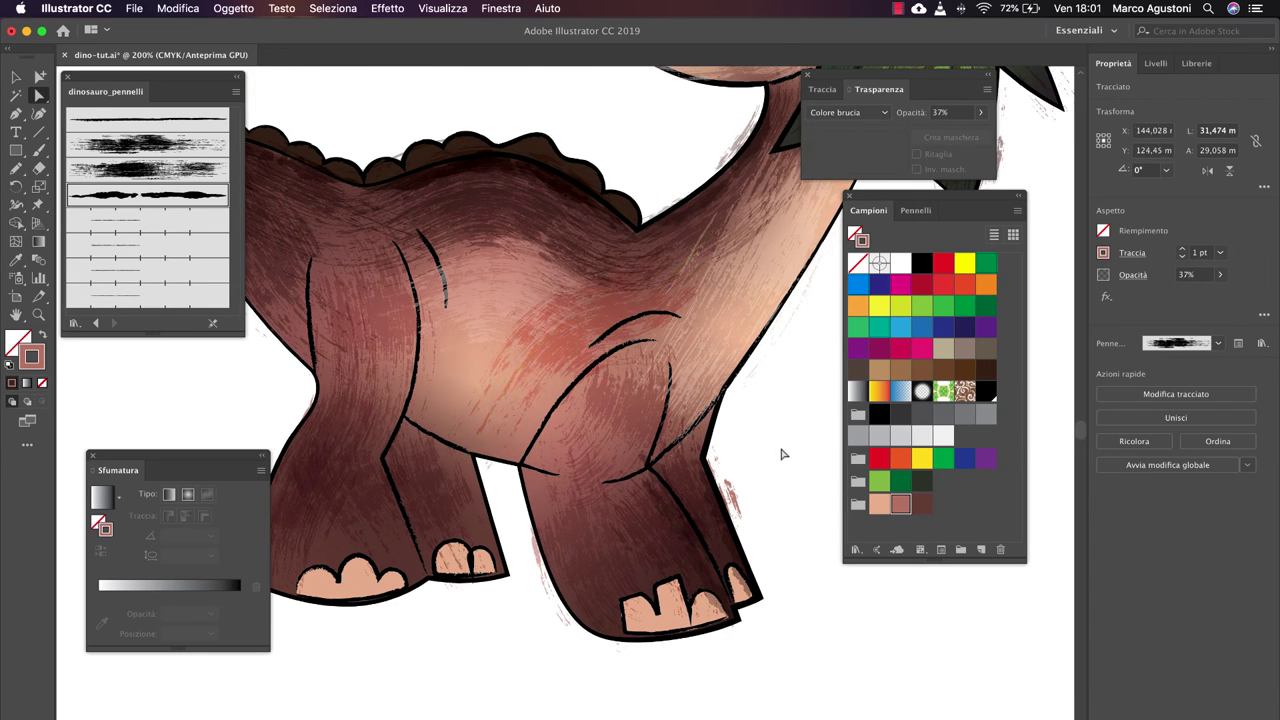
key("super+v")
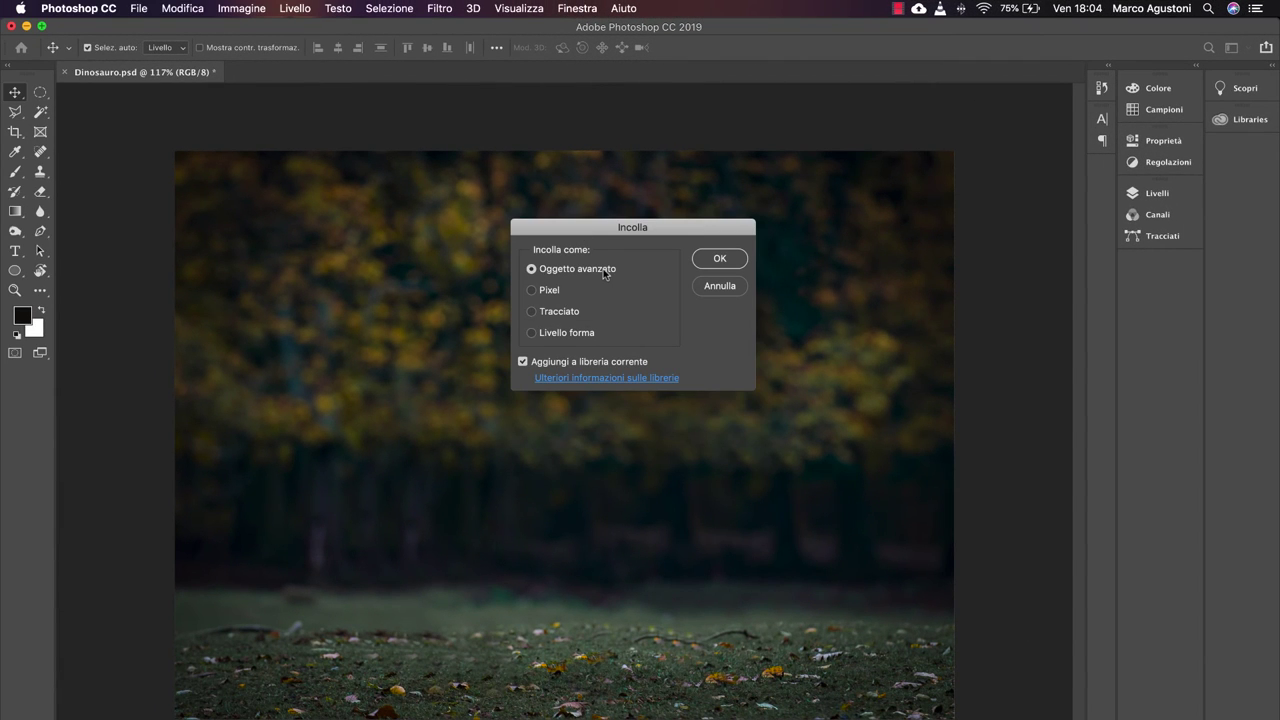
- Paste the dinosaur as a smart object, scaled to about 61% and placed on the grass
key("Return")
left_click_drag(834, 157, 657, 343)
left_click_drag(559, 404, 650, 355)
left_click_drag(746, 294, 763, 280)
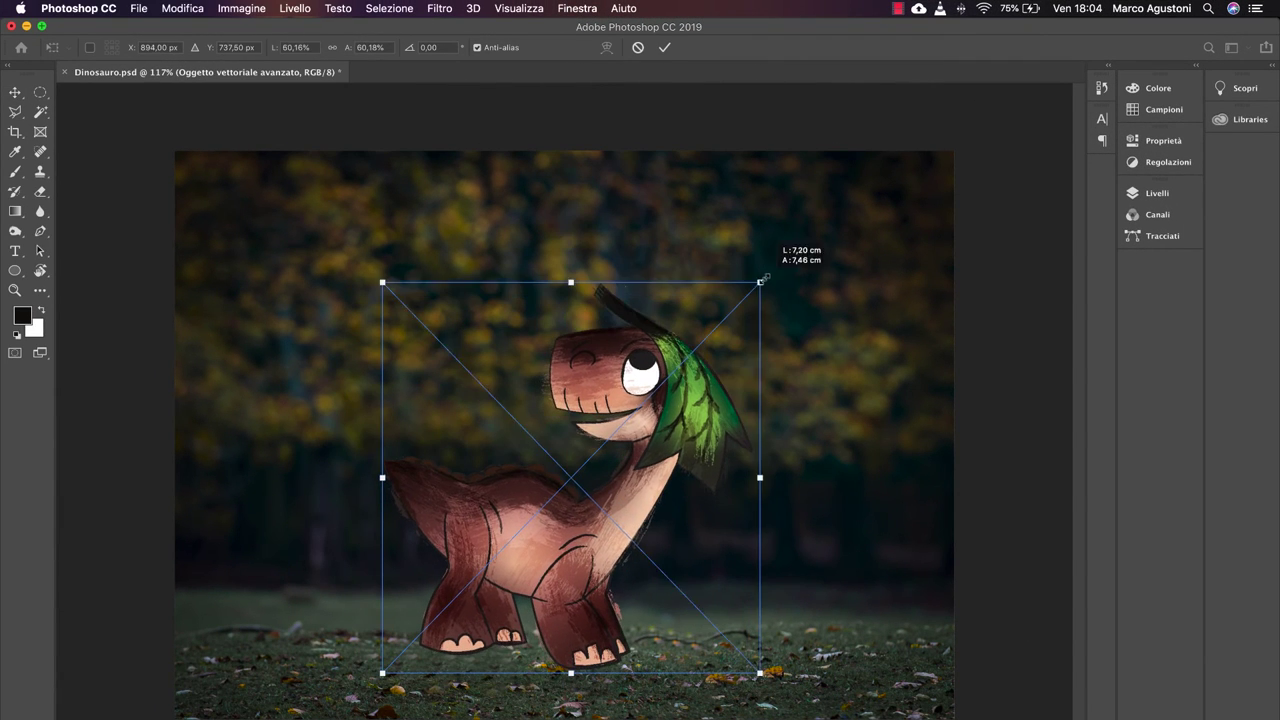
key("Return")
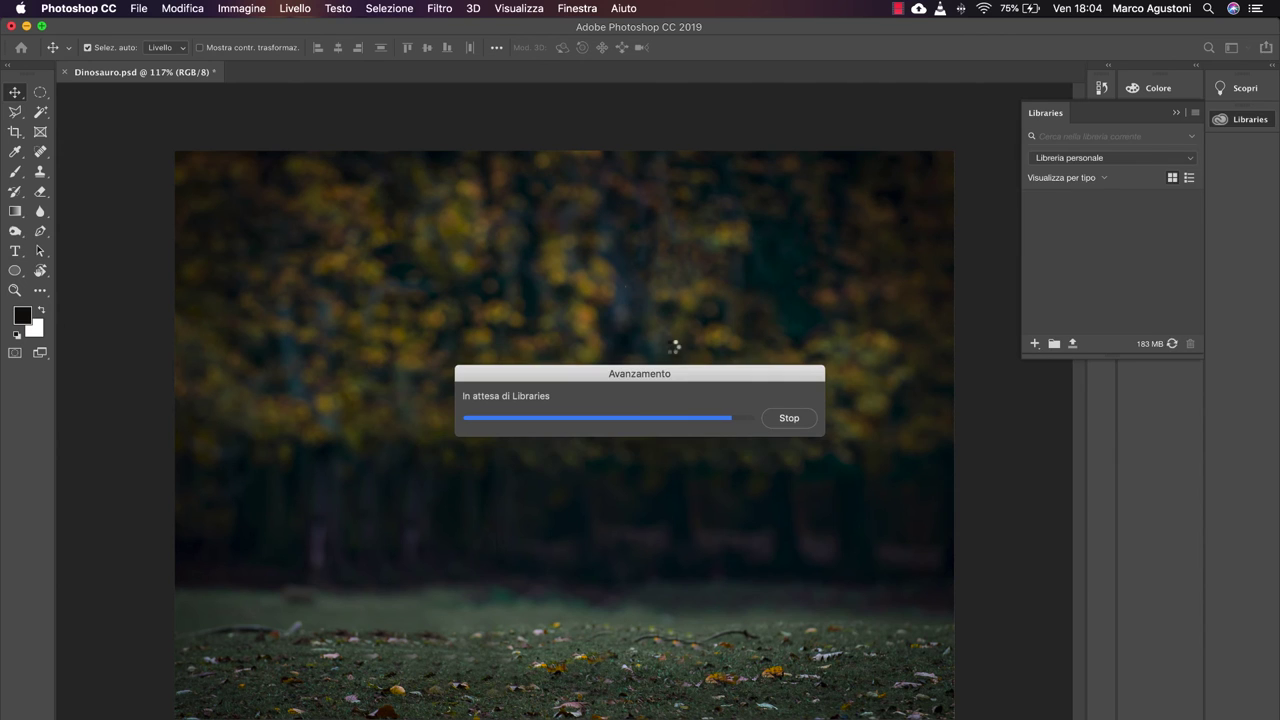
- Tilt the dinosaur slightly with Free Transform
key("ctrl+t")
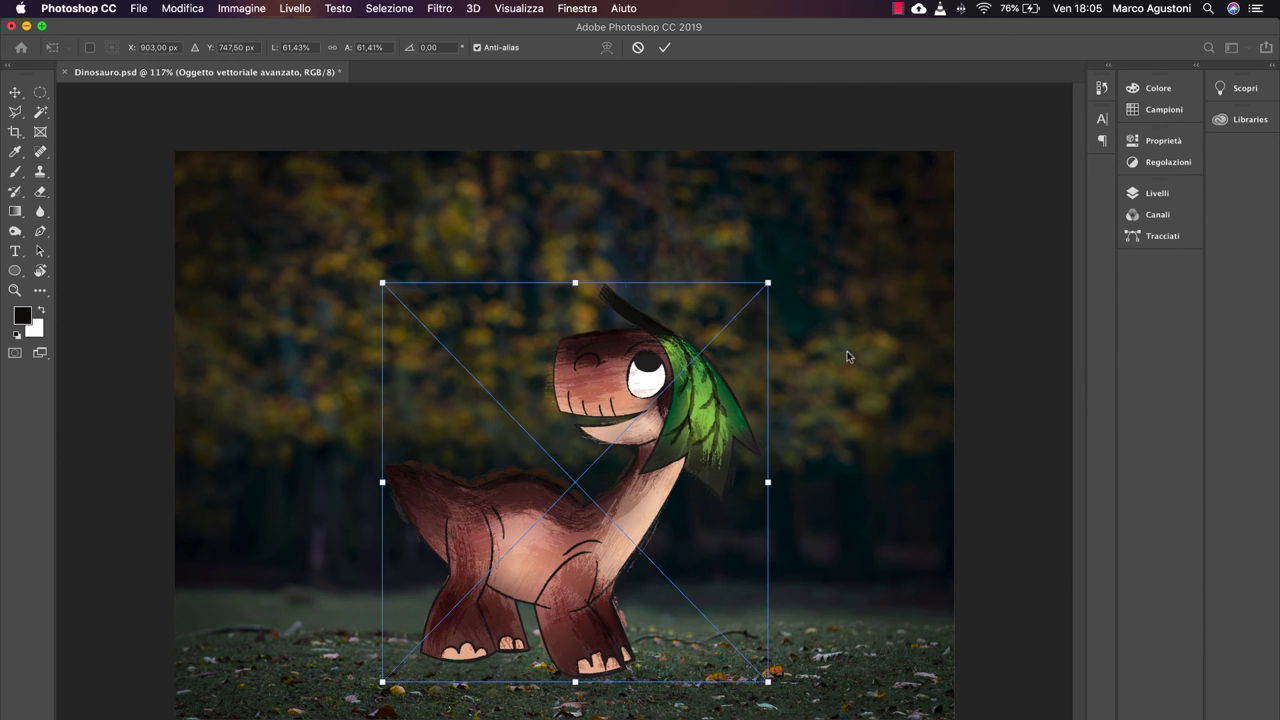
left_click_drag(846, 354, 829, 234)
key("Return")
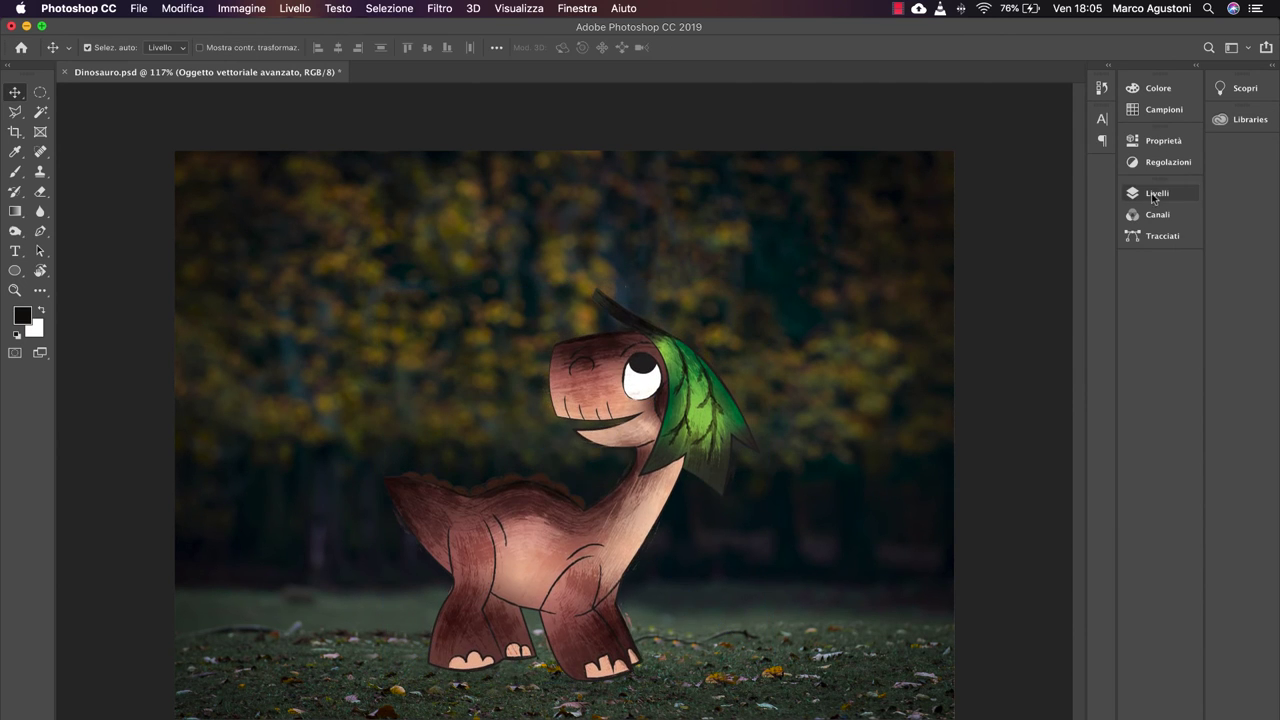
- Draw a flat ellipse under the dinosaur's feet and move its layer below the dinosaur
left_click(1157, 193)
left_click(848, 183)
left_click(15, 272)
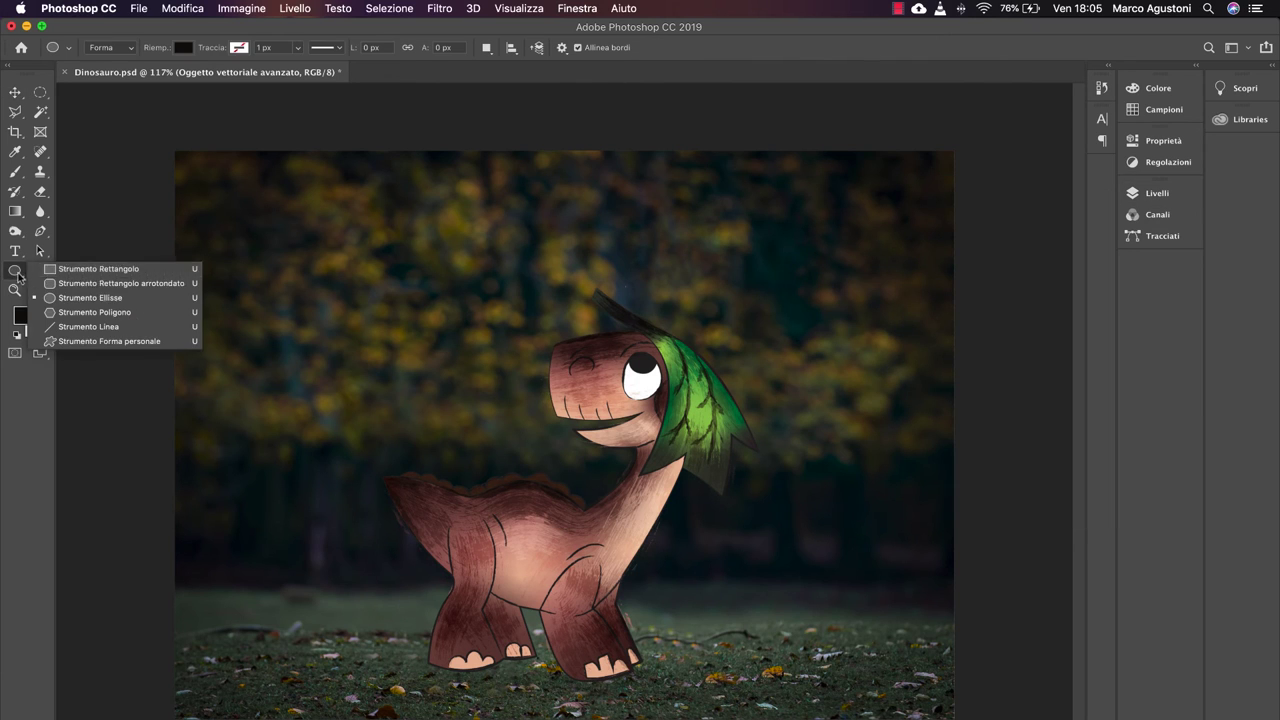
left_click(88, 297)
left_click_drag(378, 688, 706, 650)
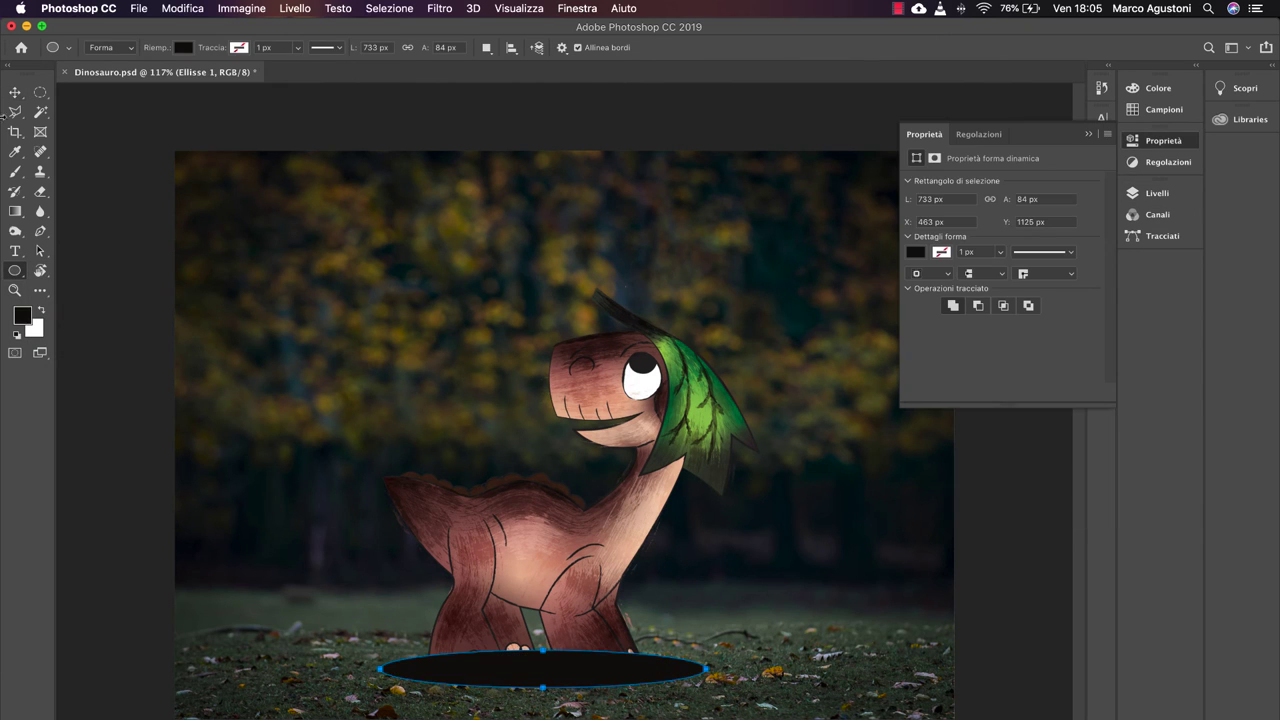
key("v")
left_click(1135, 195)
left_click_drag(935, 313, 979, 284)
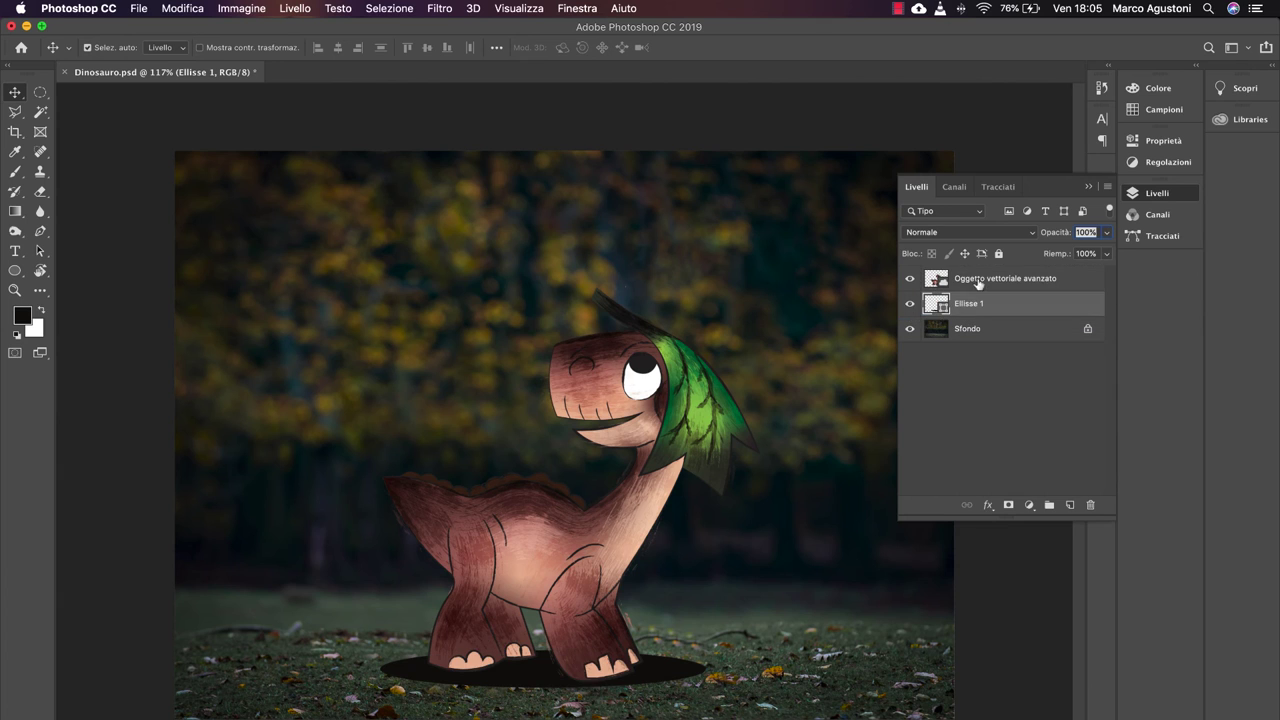
- Rasterize the ellipse and apply a 23.3 px Gaussian Blur to it
left_click(440, 8)
left_click(500, 300)
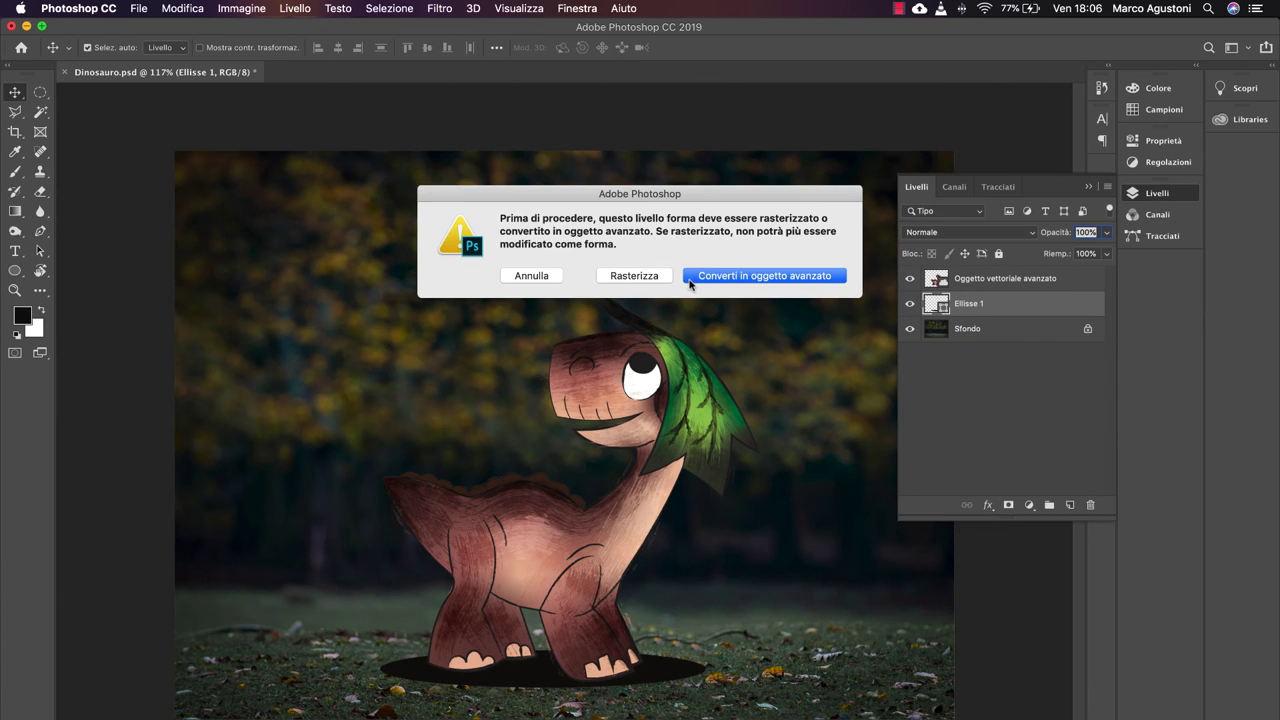
left_click(652, 280)
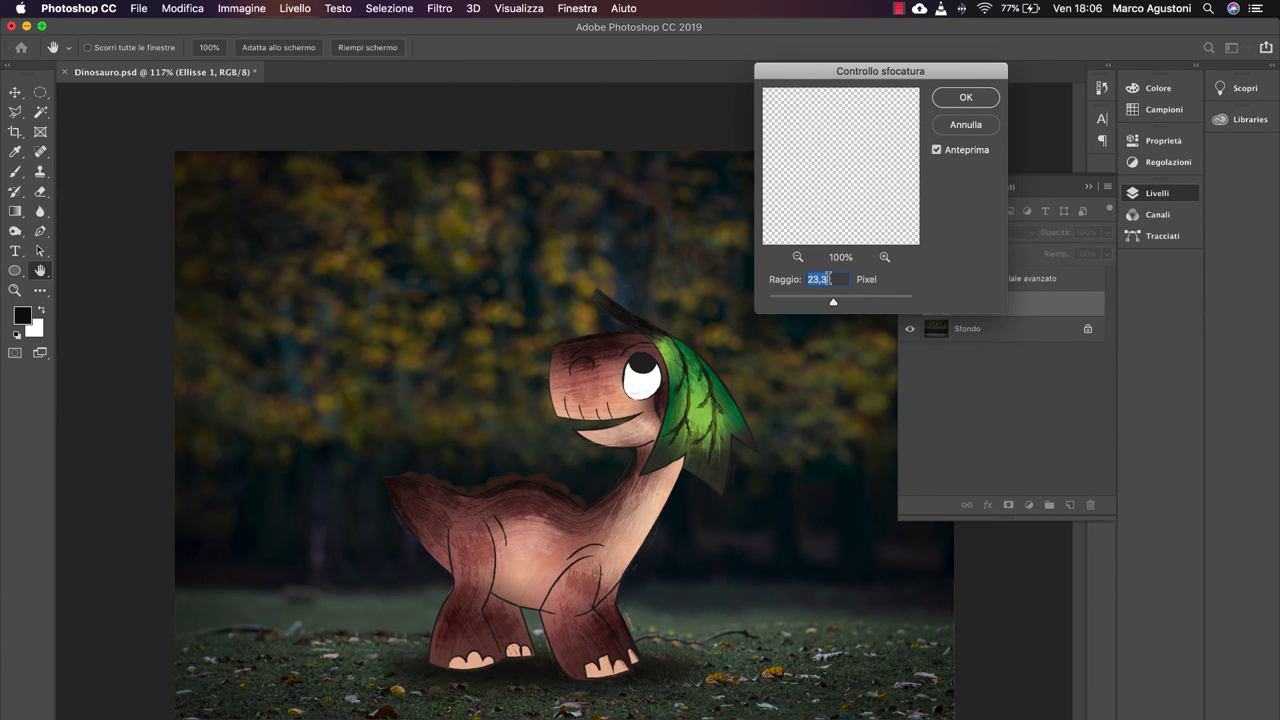
key("Return")
left_click(972, 233)
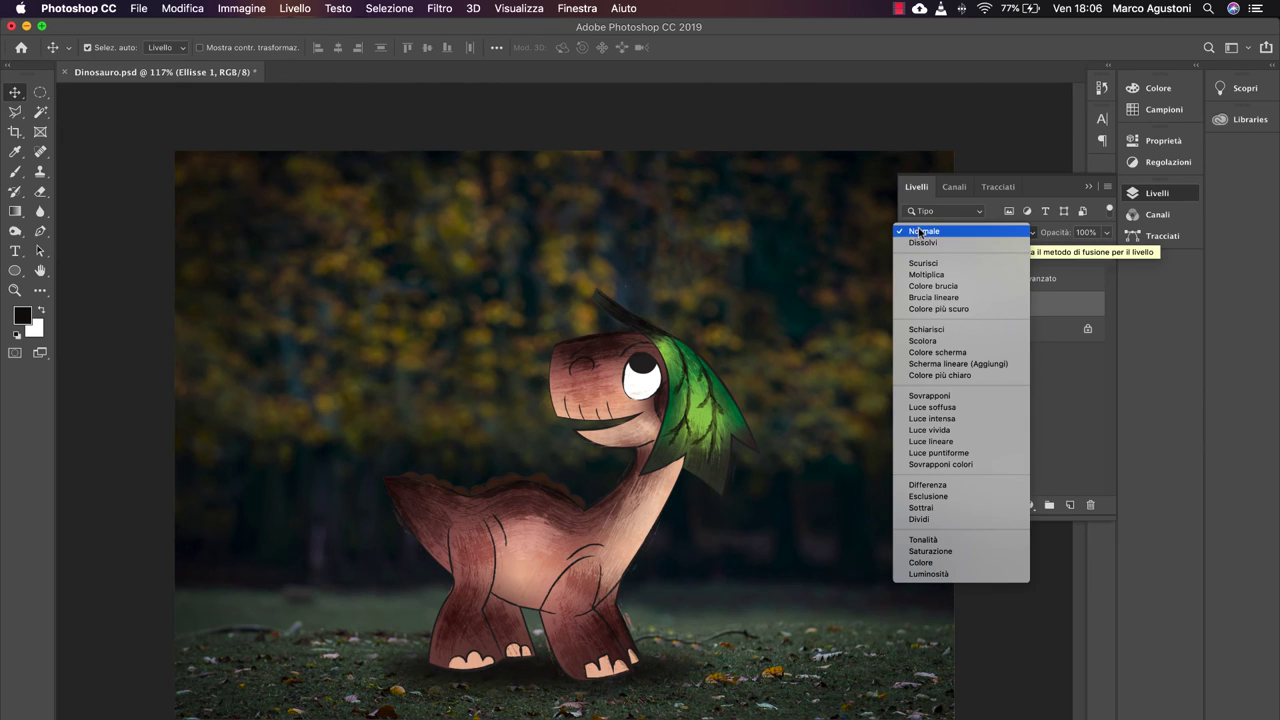
- Set the shadow to Moltiplica at 82% opacity, nudge it up, and scale it to 93.9%
left_click(926, 274)
left_click_drag(1106, 232, 1087, 253)
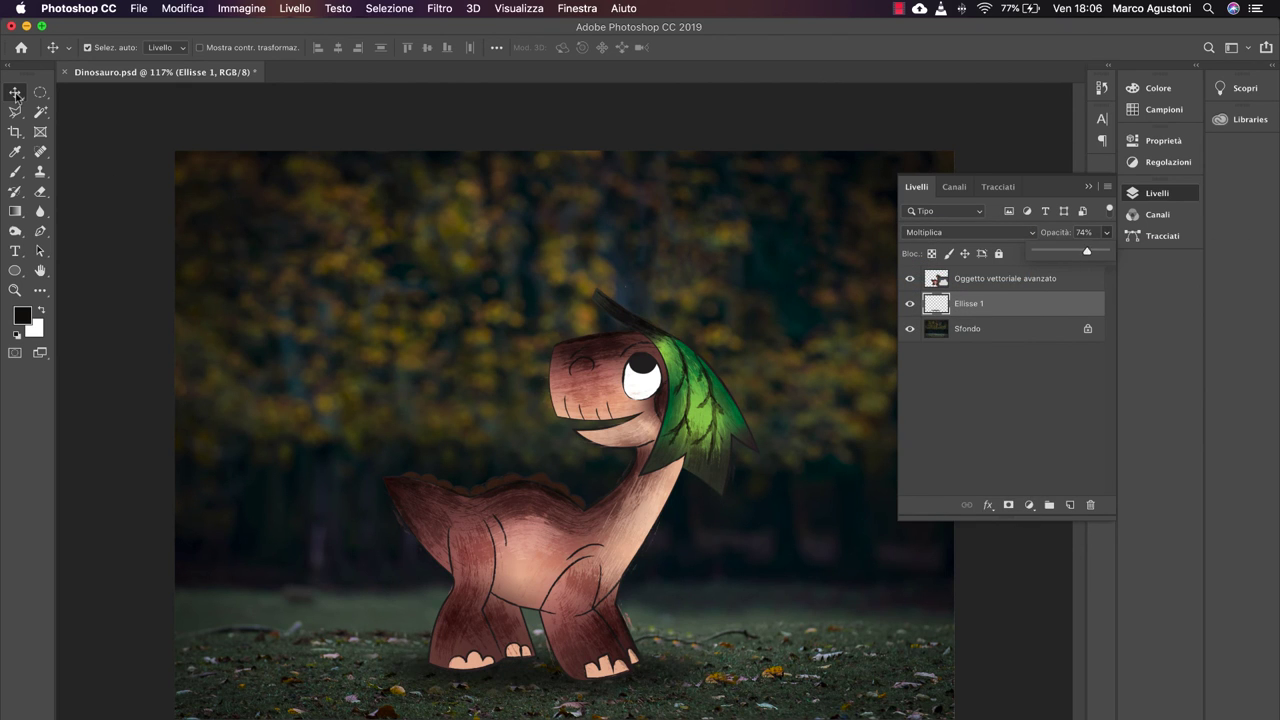
left_click_drag(492, 688, 494, 672)
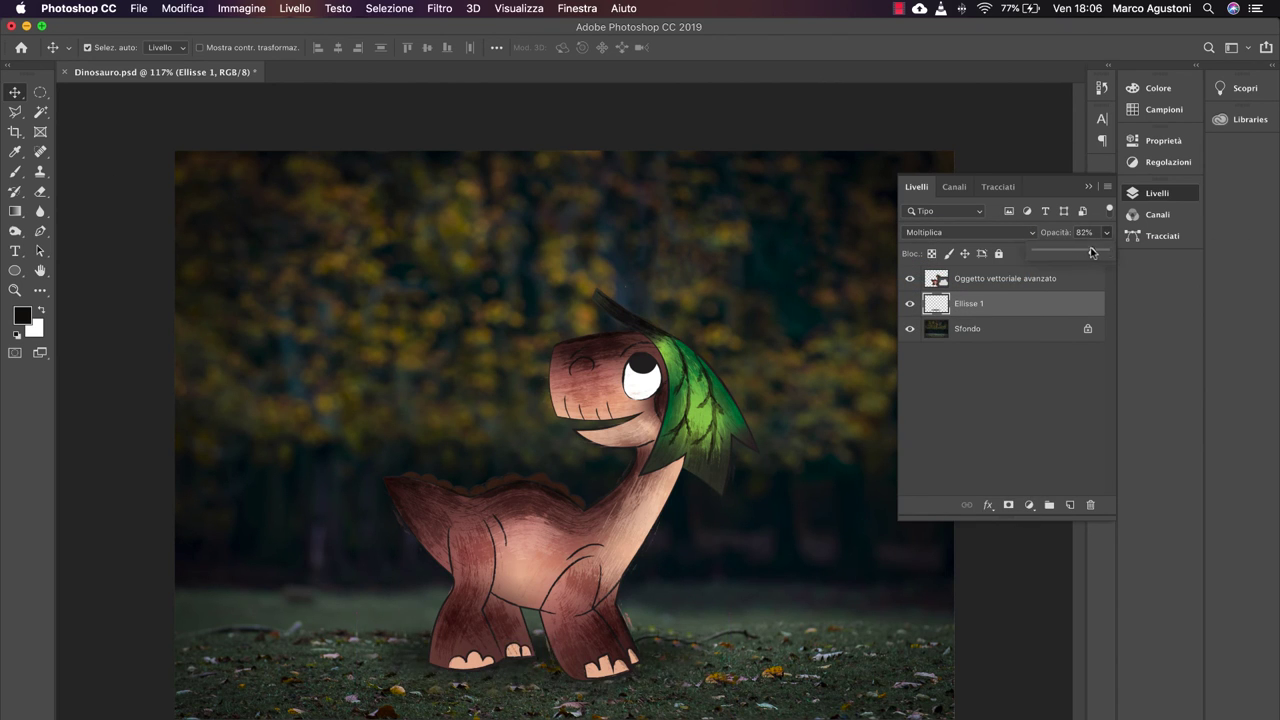
key("ctrl+t")
left_click_drag(741, 651, 726, 651)
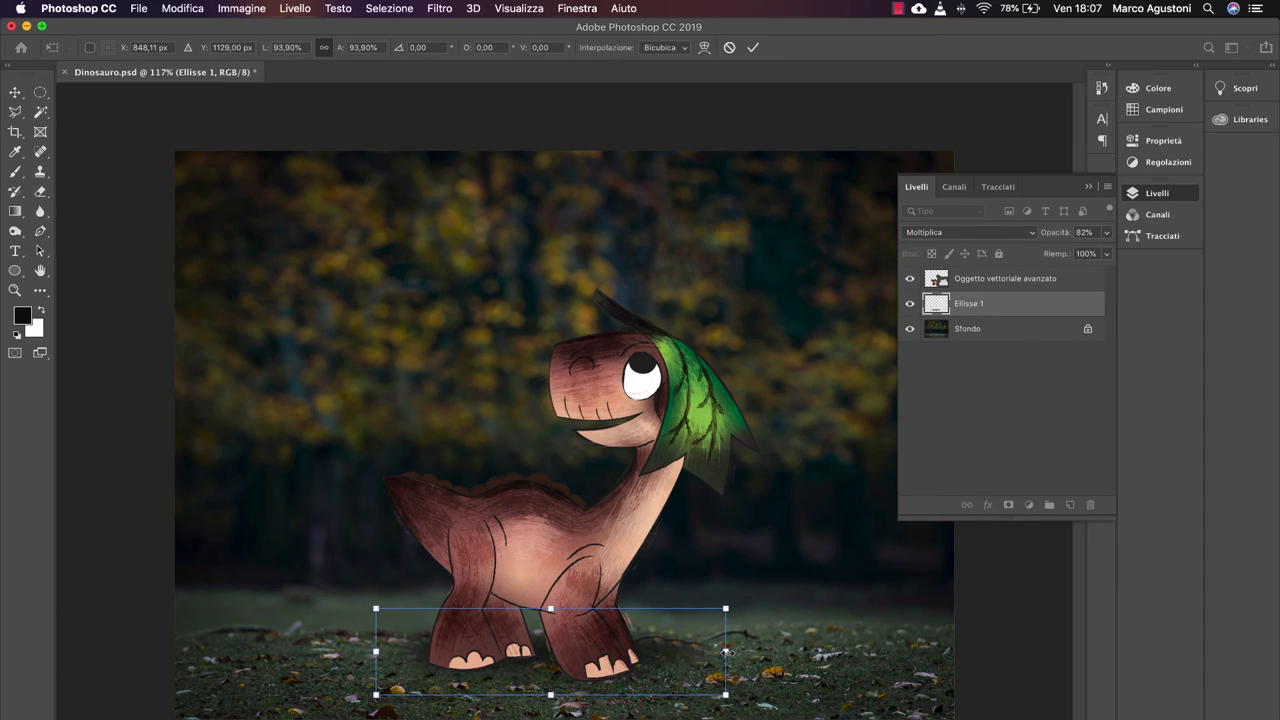
left_click_drag(549, 620, 549, 632)
key("Return")
key("ctrl+minus")
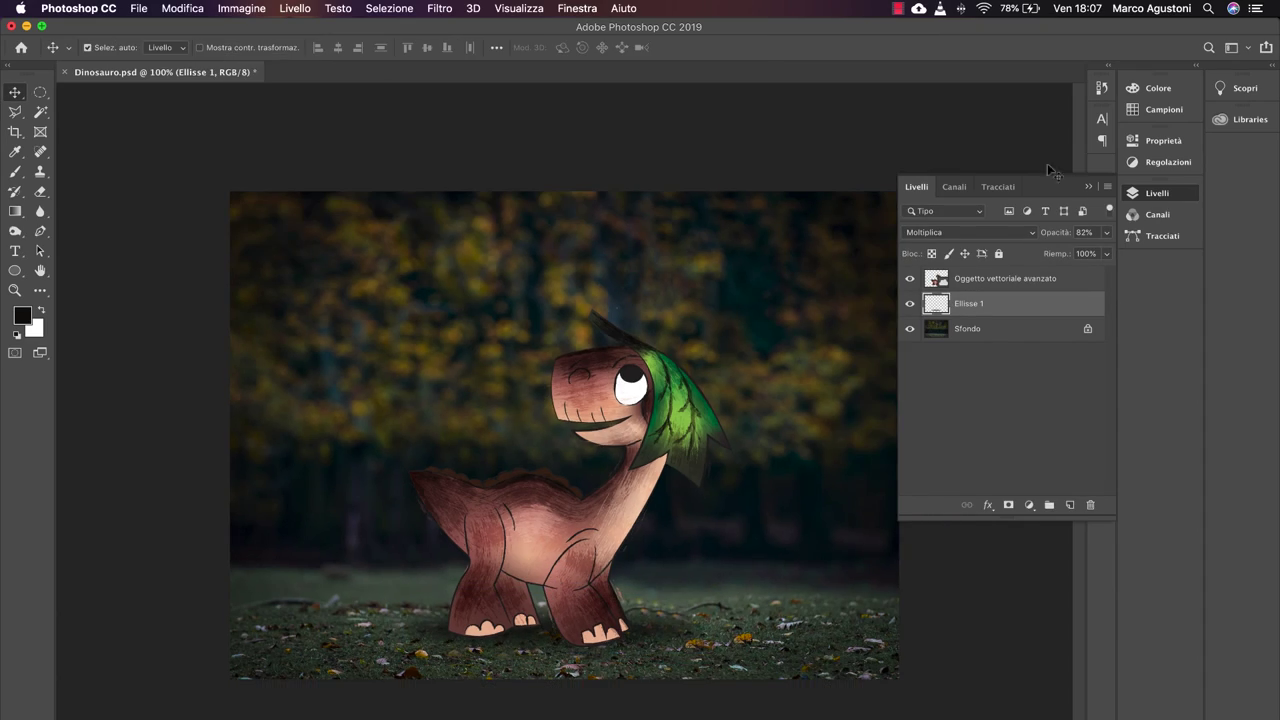